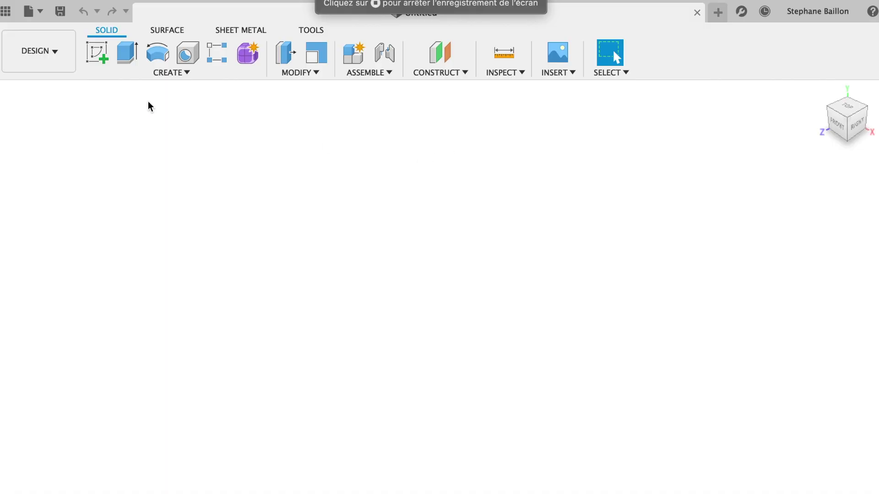
Sketch a 25 mm diameter circle at the origin on the ground plane and finish the sketch
left_click(102, 59)
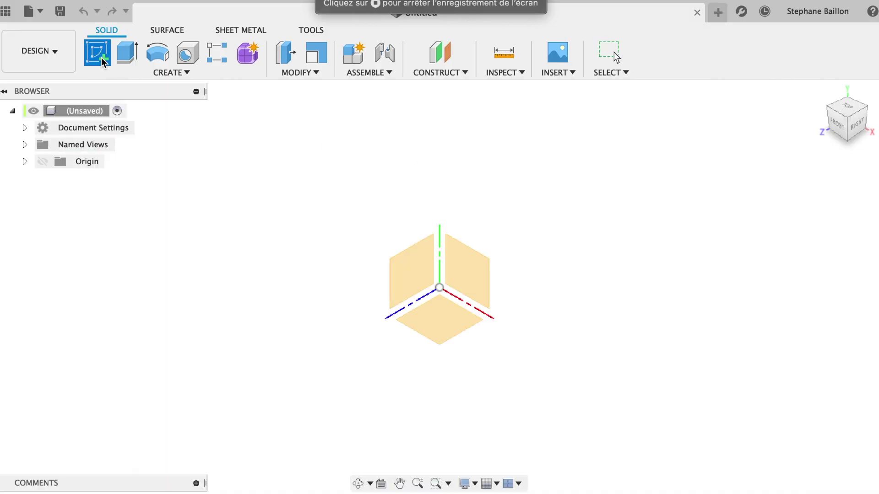
left_click(446, 319)
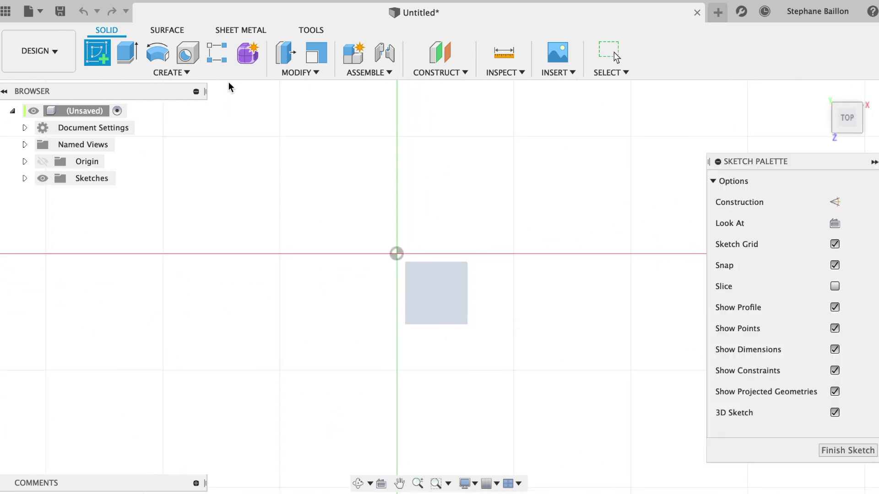
left_click(157, 52)
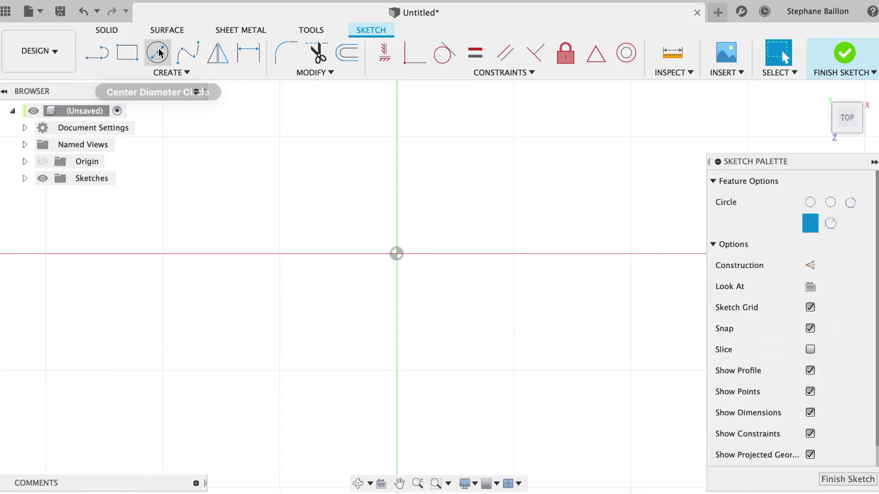
left_click(397, 253)
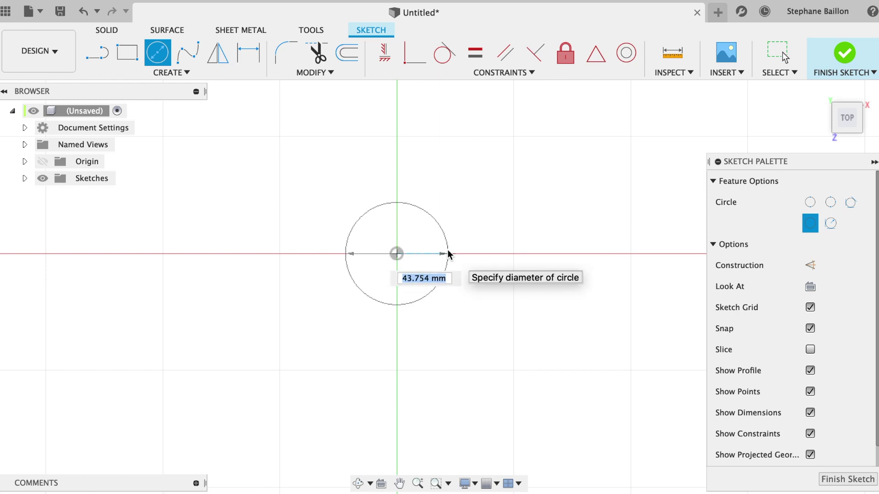
type("25")
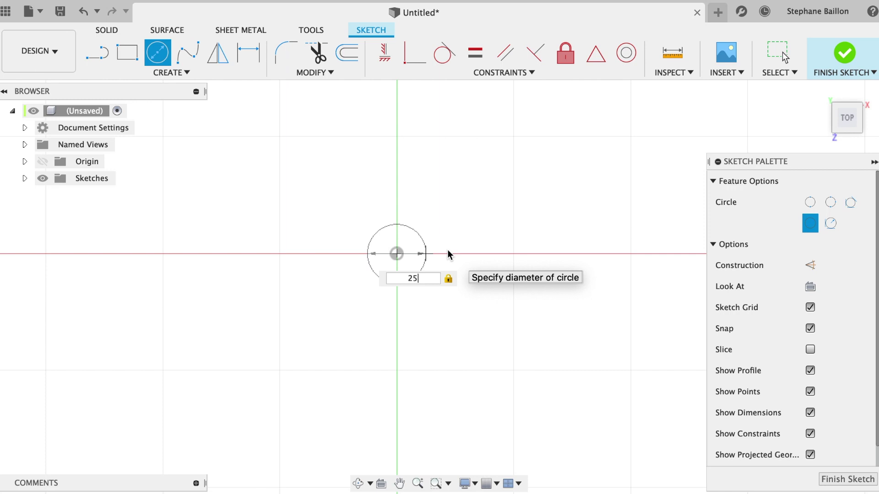
key("Return")
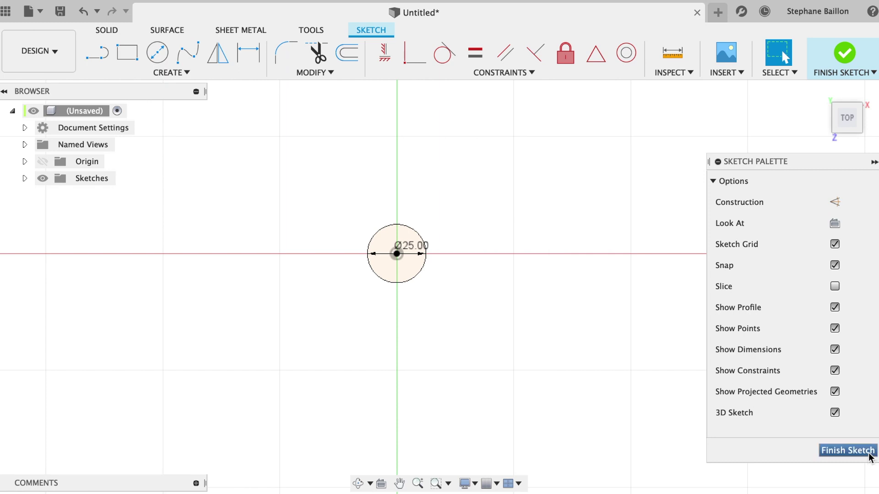
left_click(847, 451)
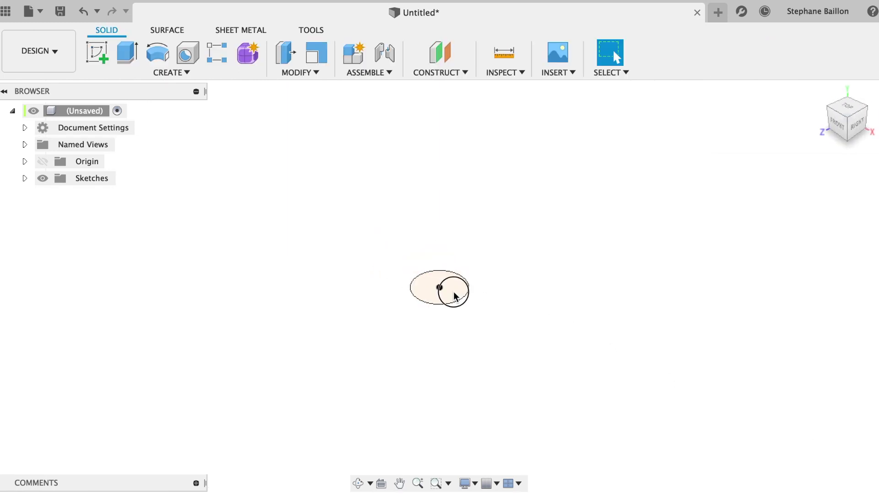
left_click(464, 298)
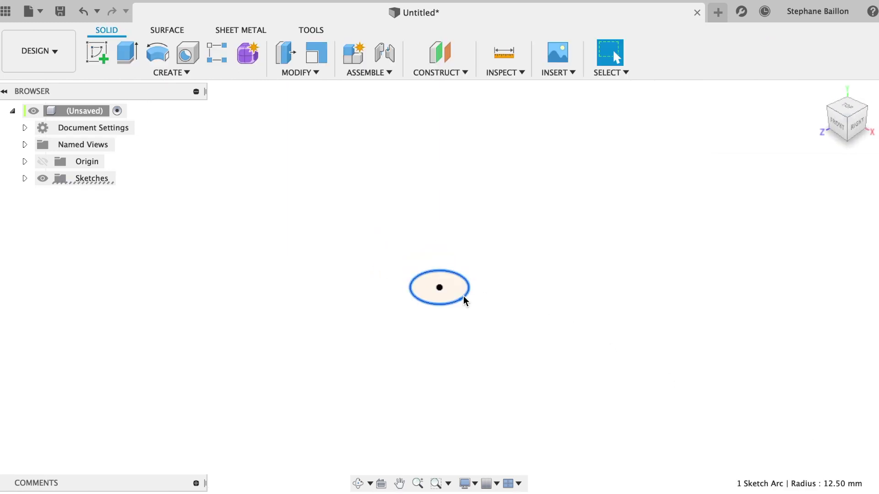
Create an offset construction plane 20 mm above the 25 mm circle
left_click(463, 73)
left_click(459, 90)
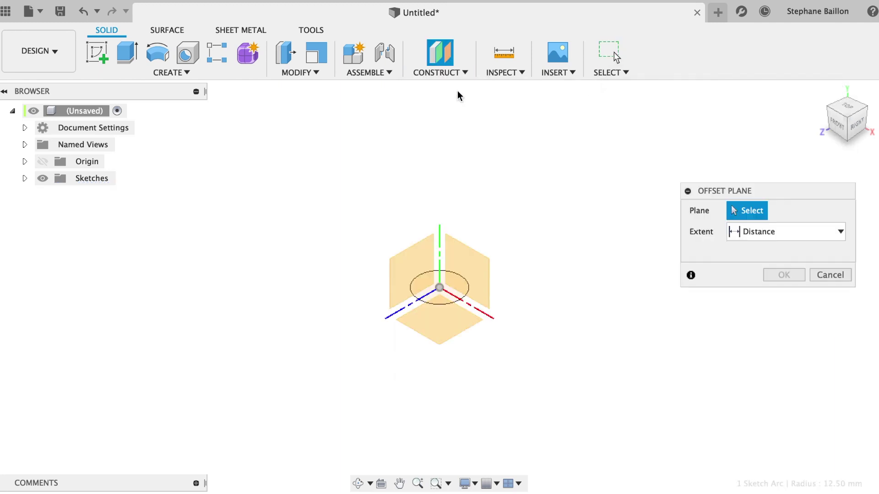
left_click(453, 300)
left_click_drag(439, 276, 432, 249)
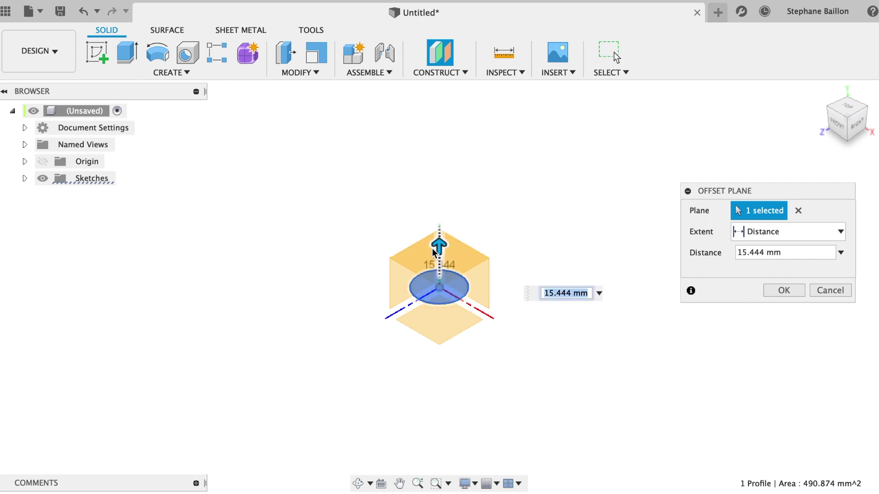
type("20")
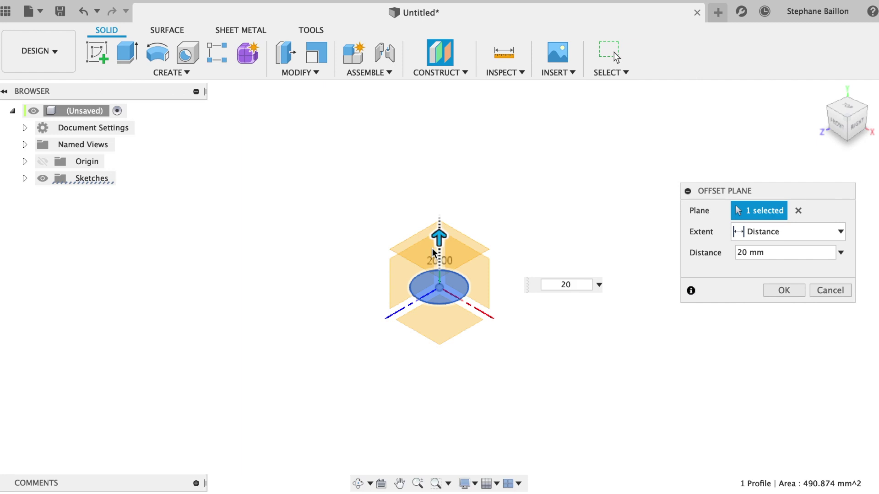
key("Return")
left_click(451, 255)
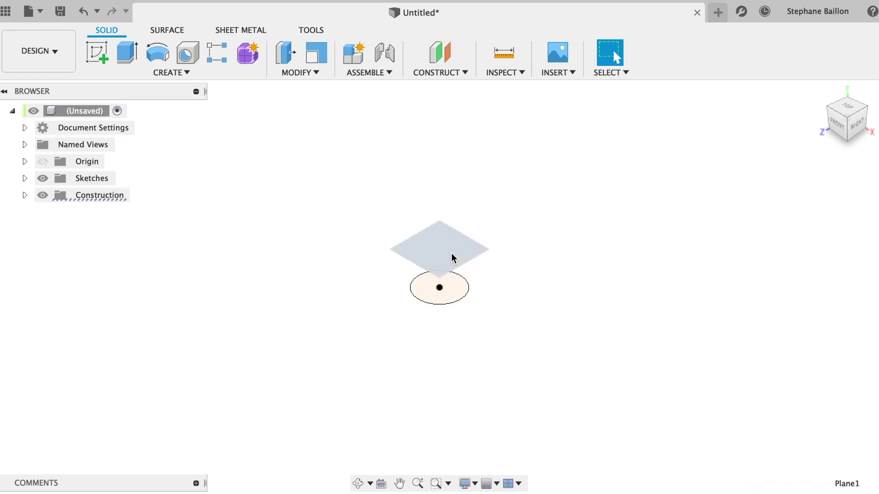
left_click(96, 53)
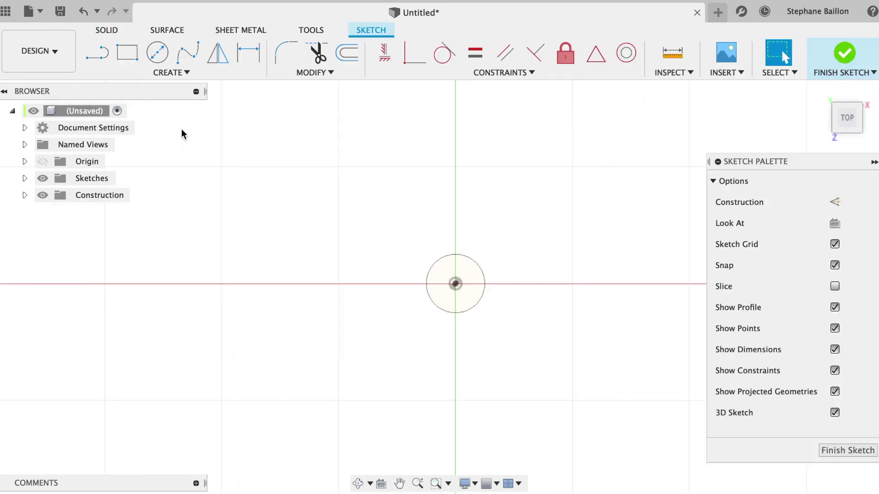
Draw a roughly 35 mm circle centred on the origin on the raised plane and finish the sketch
left_click(157, 53)
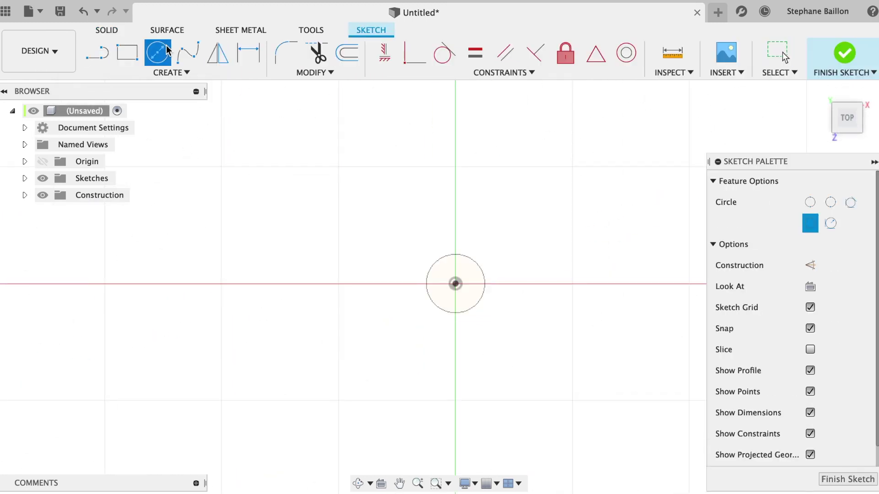
left_click(455, 284)
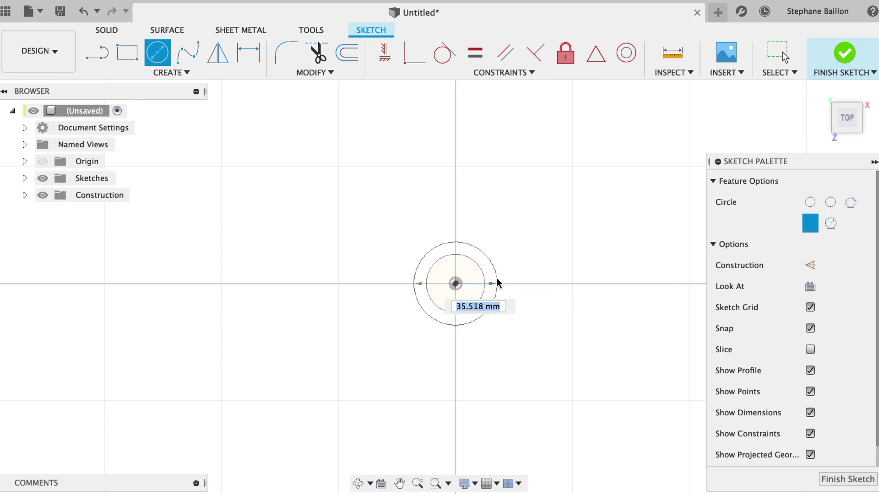
left_click(498, 283)
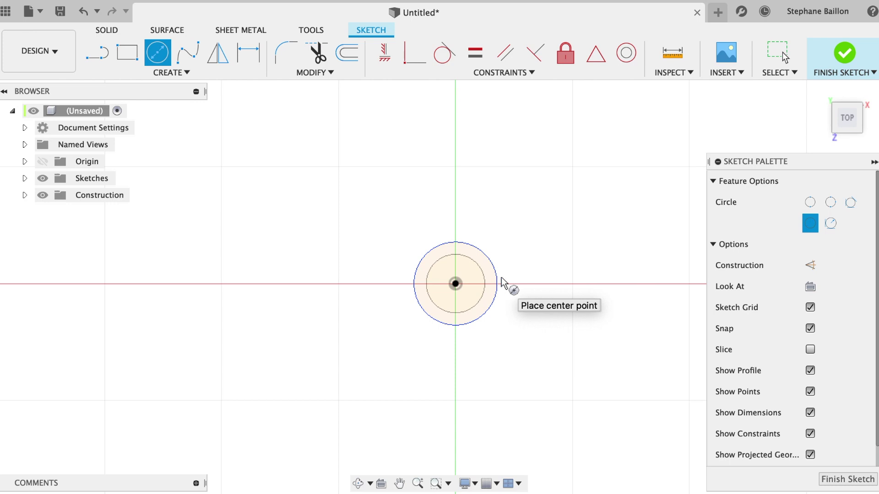
left_click(845, 480)
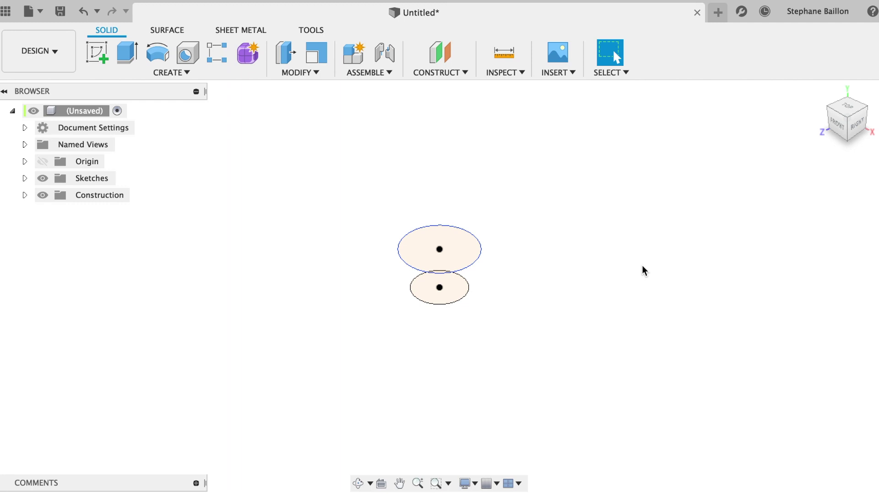
left_click(466, 255)
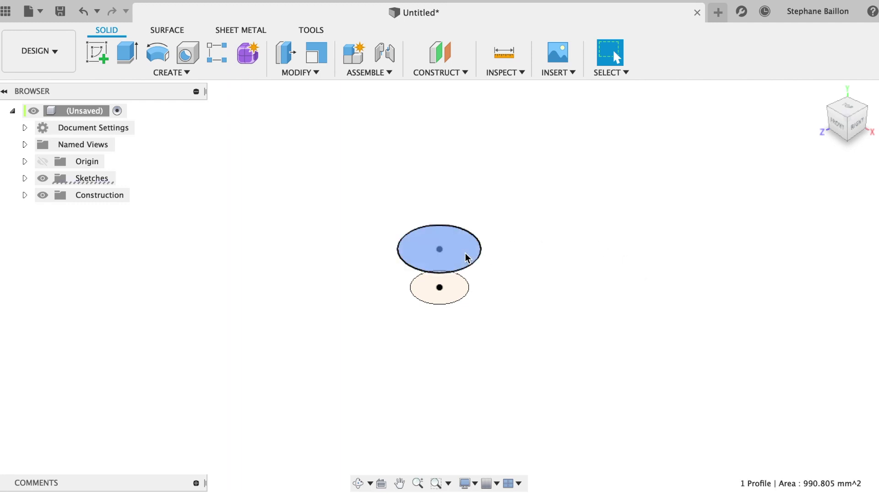
Offset a construction plane 60 mm above the upper circle profile
left_click(438, 74)
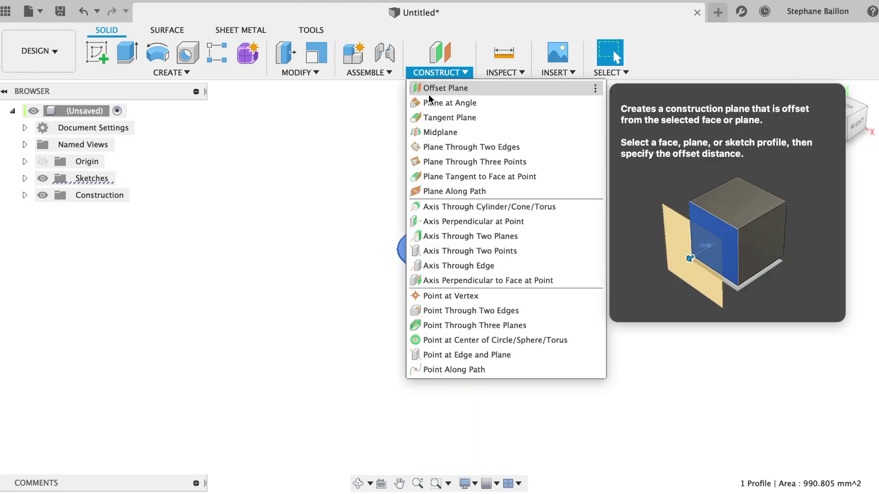
left_click(428, 89)
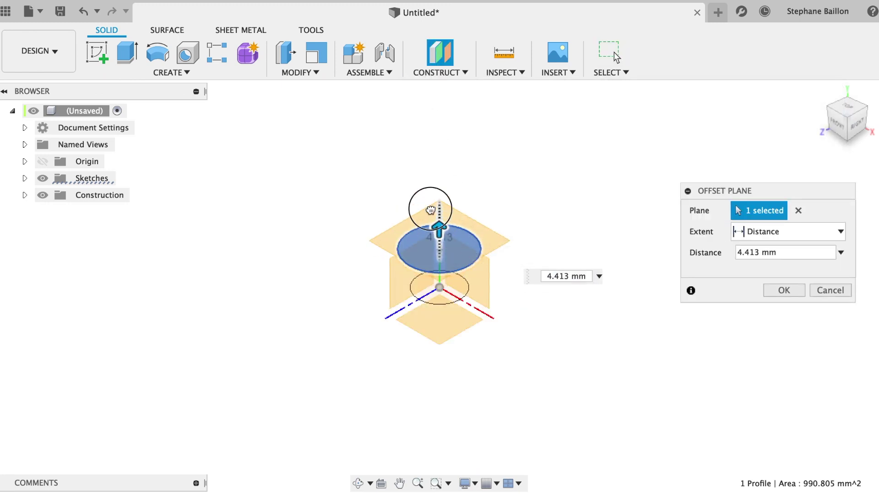
left_click_drag(437, 237, 424, 119)
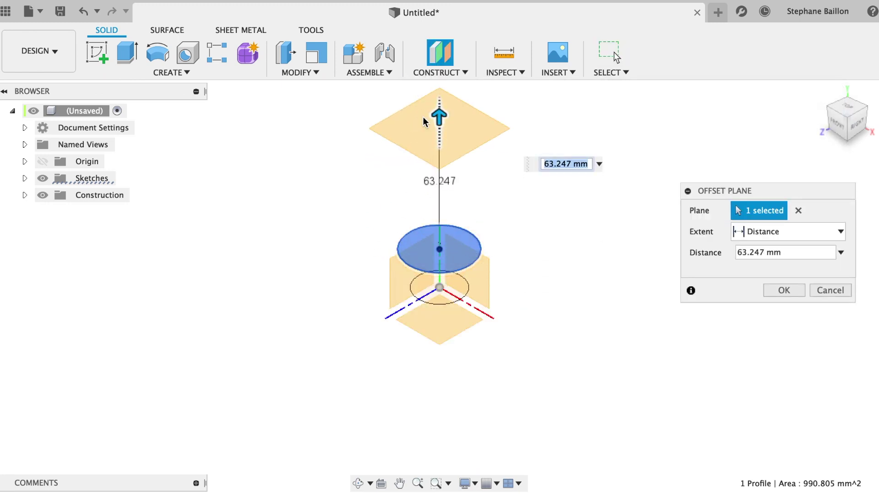
type("60")
key("Return")
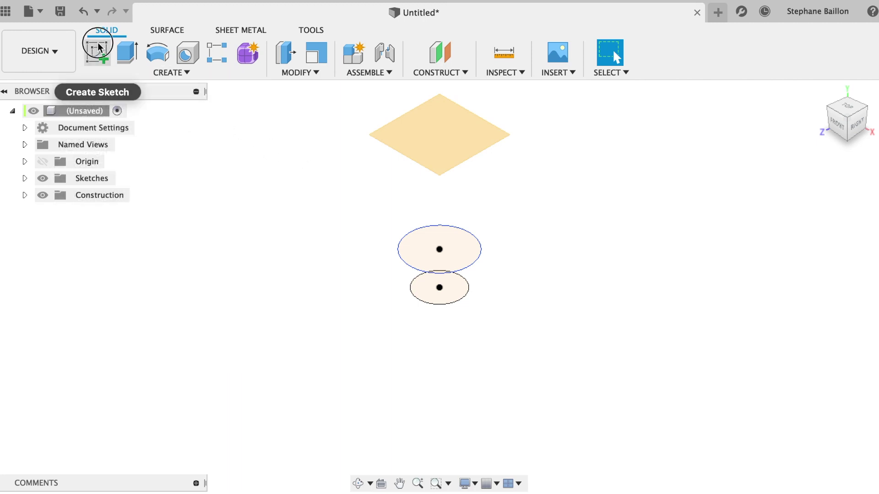
Sketch a 100 mm diameter circle centred on the origin on the highest plane
left_click(97, 53)
left_click(470, 135)
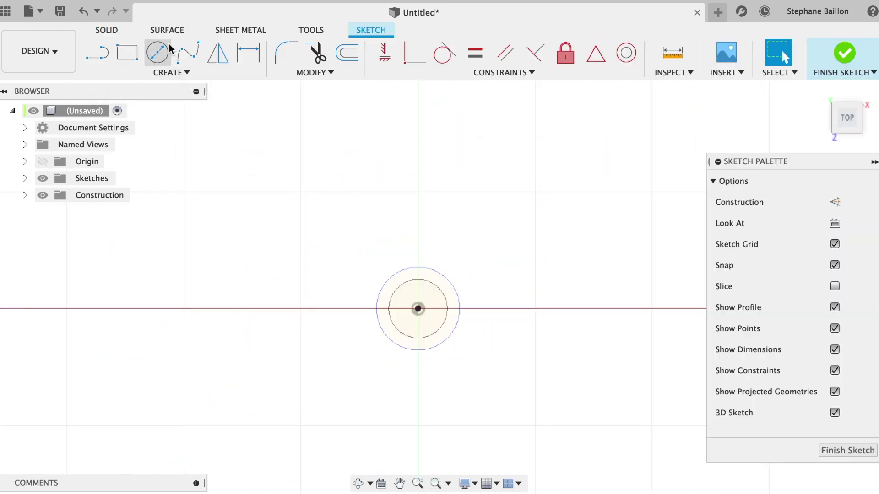
left_click(182, 58)
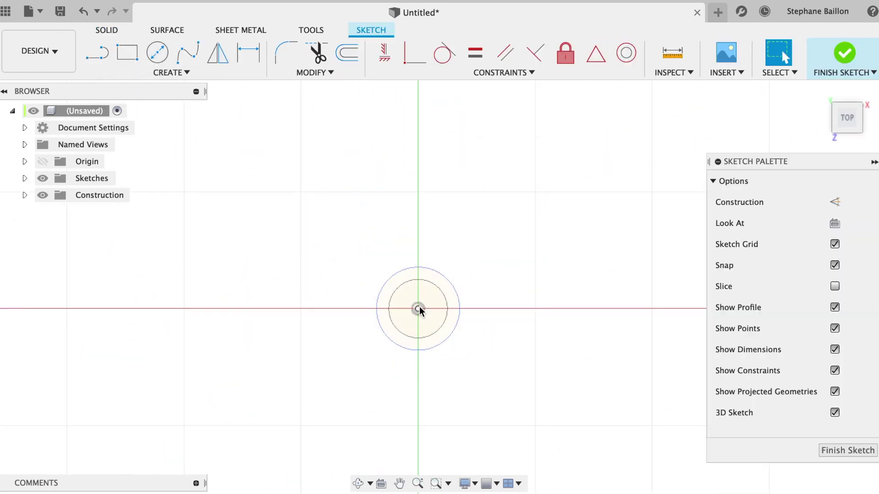
left_click(159, 57)
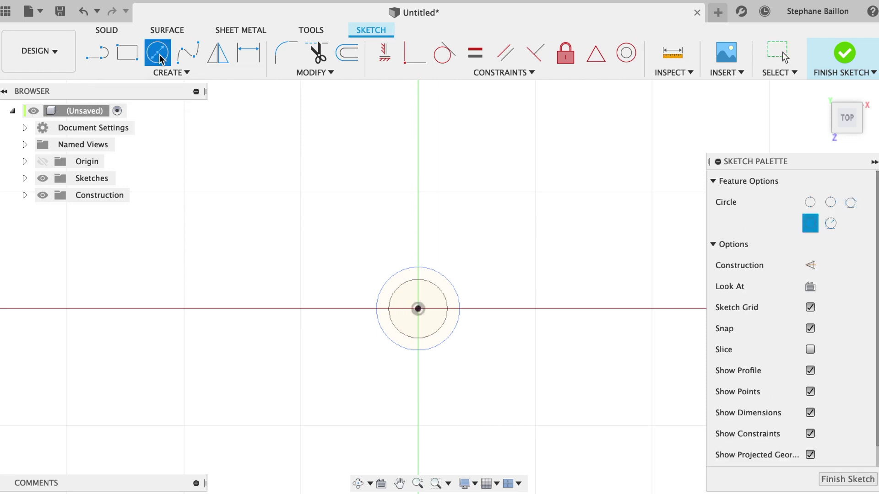
left_click(419, 309)
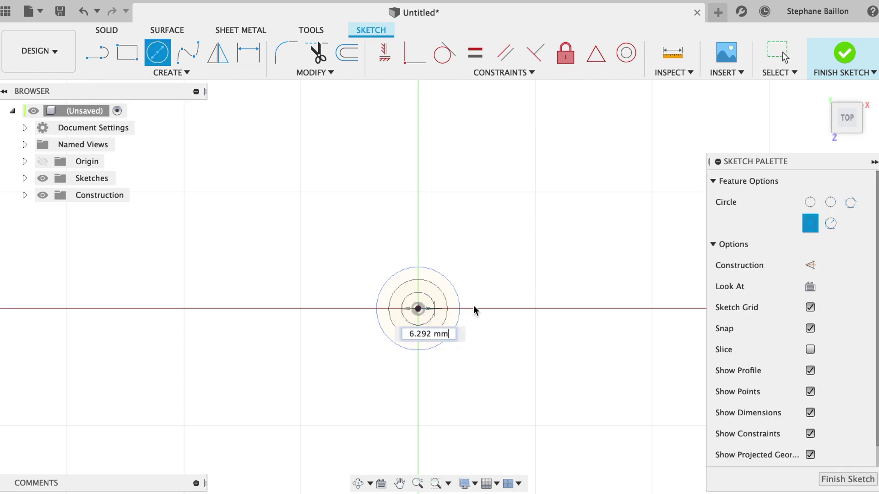
left_click(534, 309)
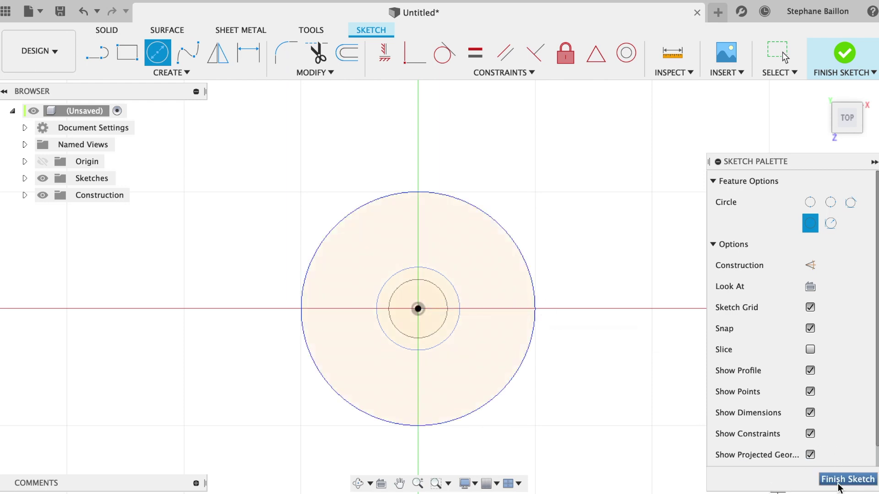
left_click(841, 480)
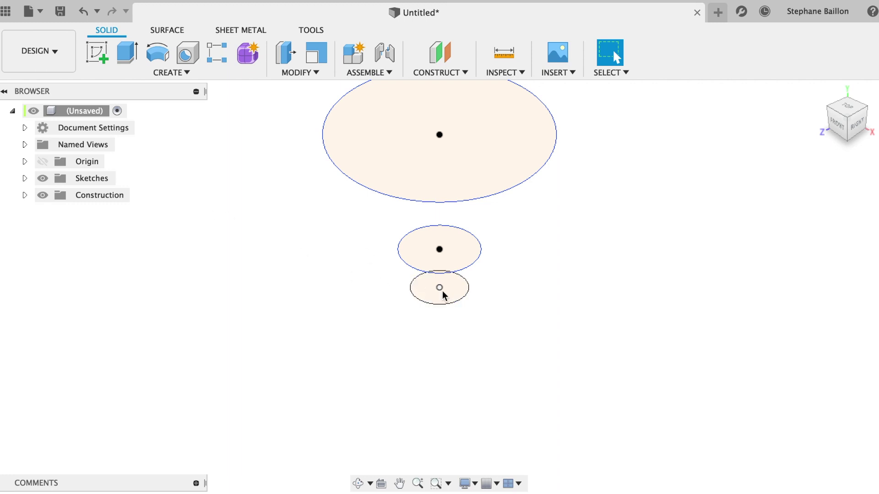
left_click(187, 75)
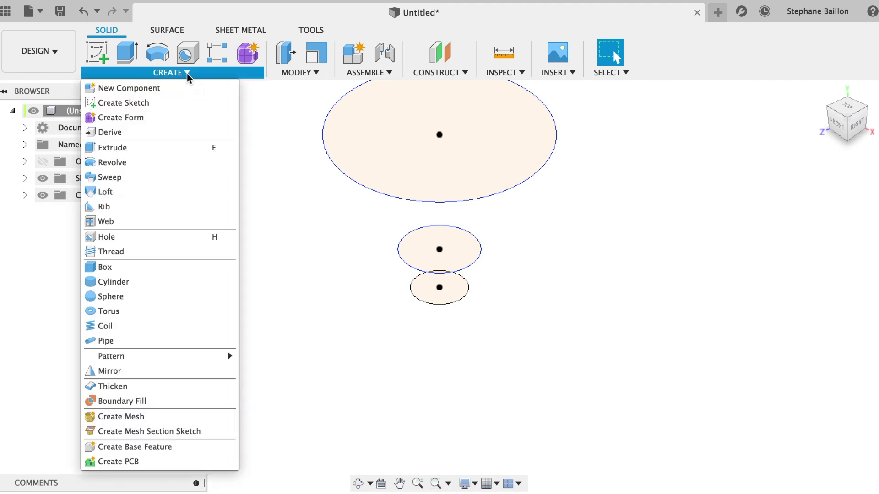
Loft from the middle circle to the 100 mm top circle, forming a solid cone
left_click(143, 196)
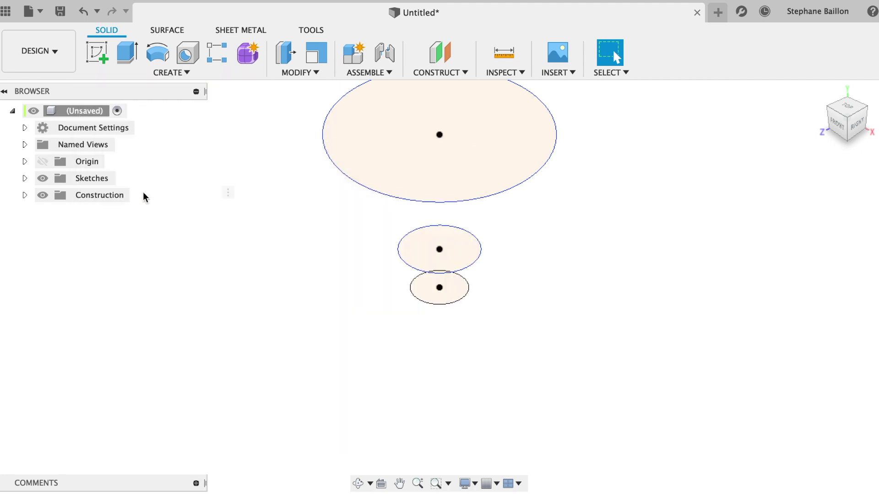
left_click(465, 257)
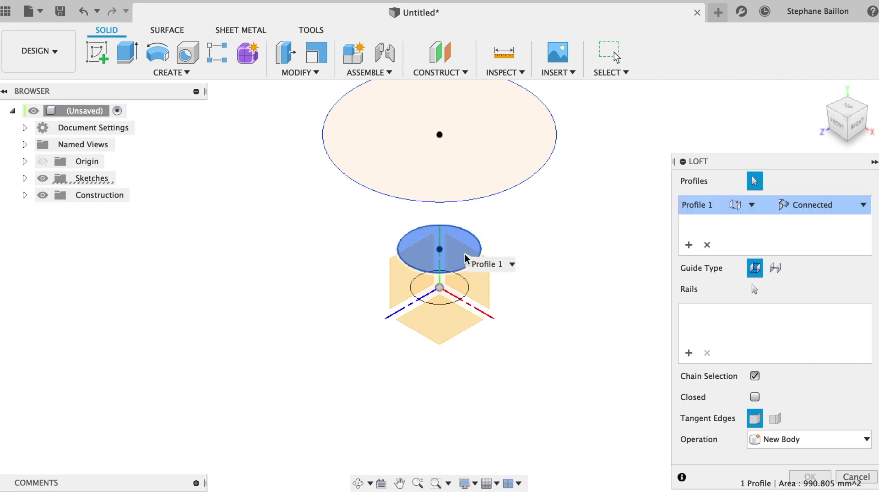
left_click(481, 187)
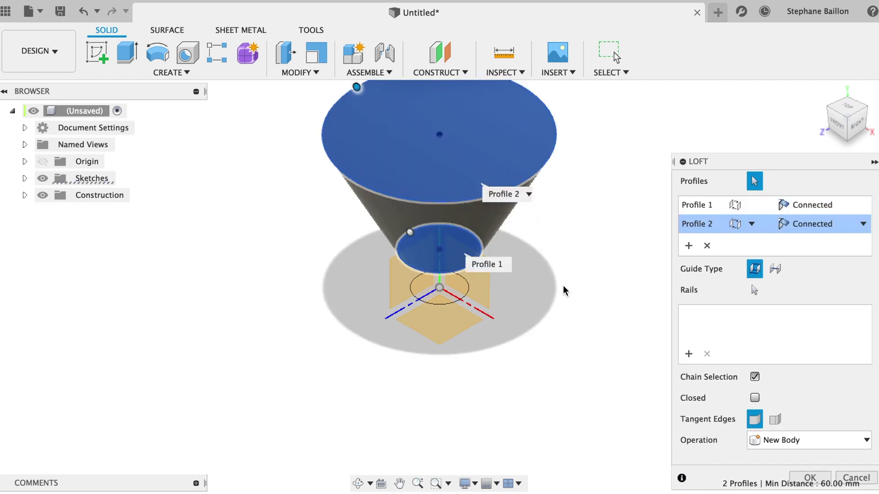
left_click(809, 476)
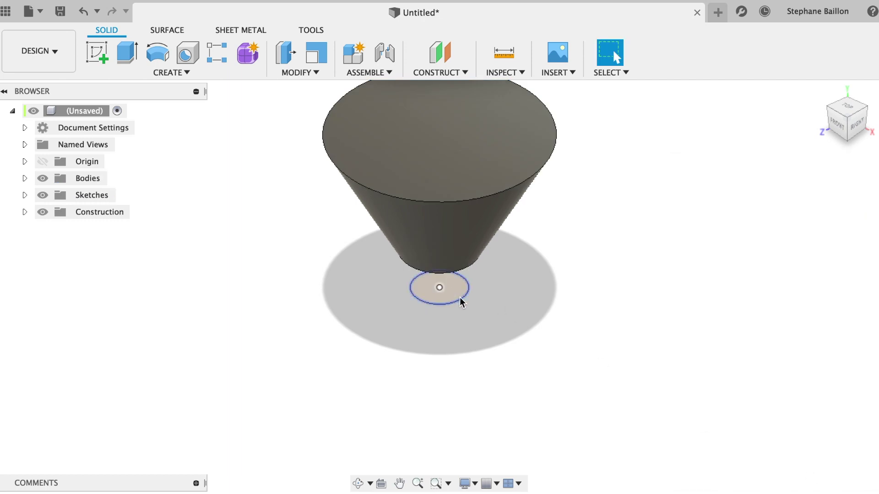
Extrude the bottom circle 20.116 mm upward as a new cylinder body
left_click(460, 299)
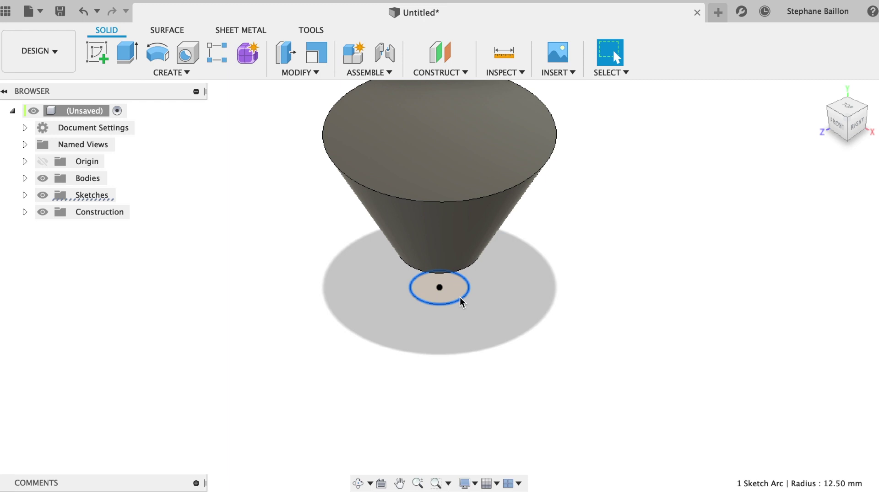
key("e")
left_click(459, 295)
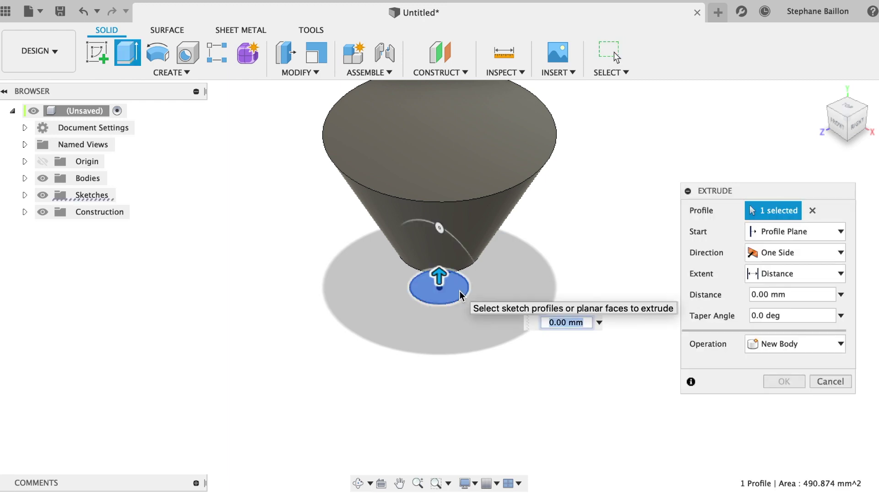
left_click(855, 127)
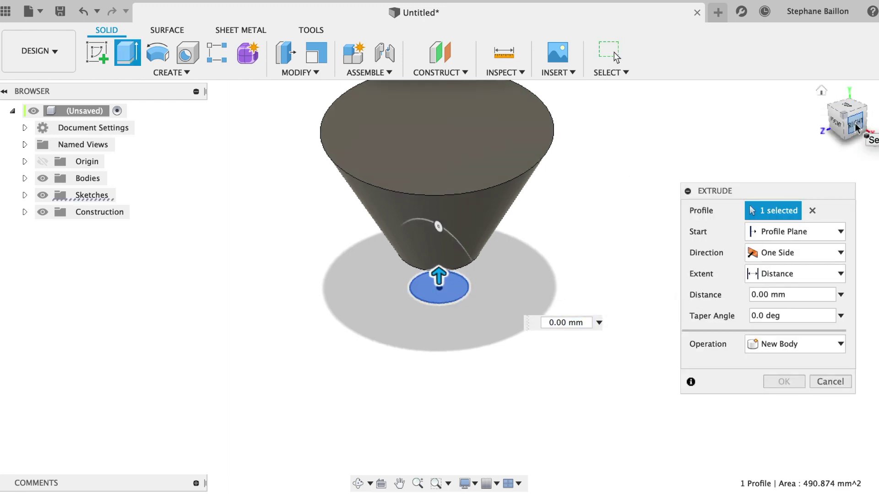
mouse_move(440, 282)
left_mouse_down()
mouse_move(434, 228)
mouse_move(434, 235)
left_mouse_up()
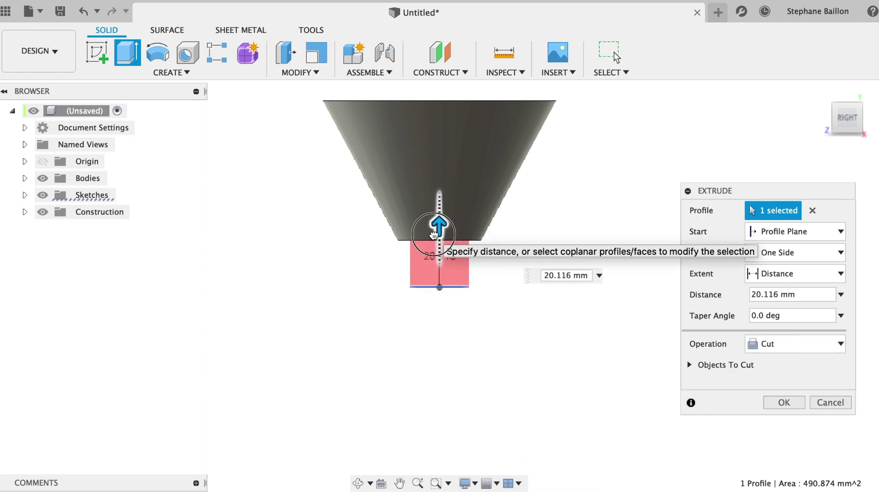
left_click_drag(433, 235, 434, 234)
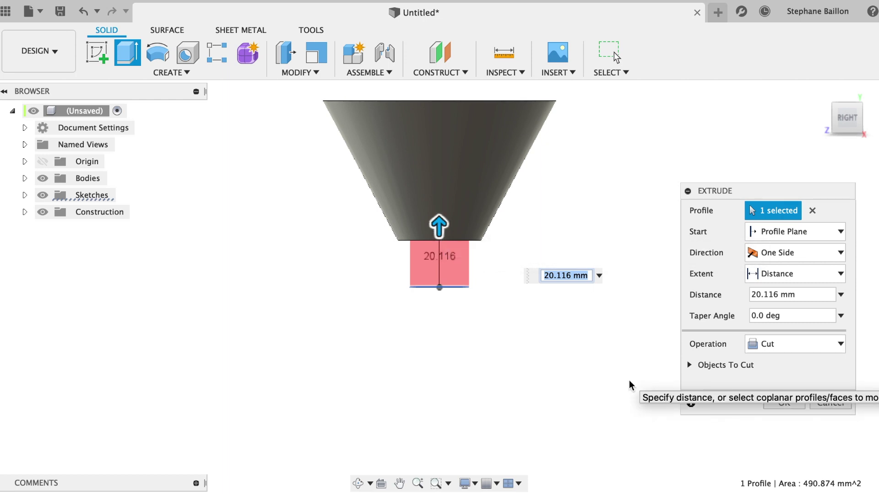
left_click(793, 346)
left_click(774, 407)
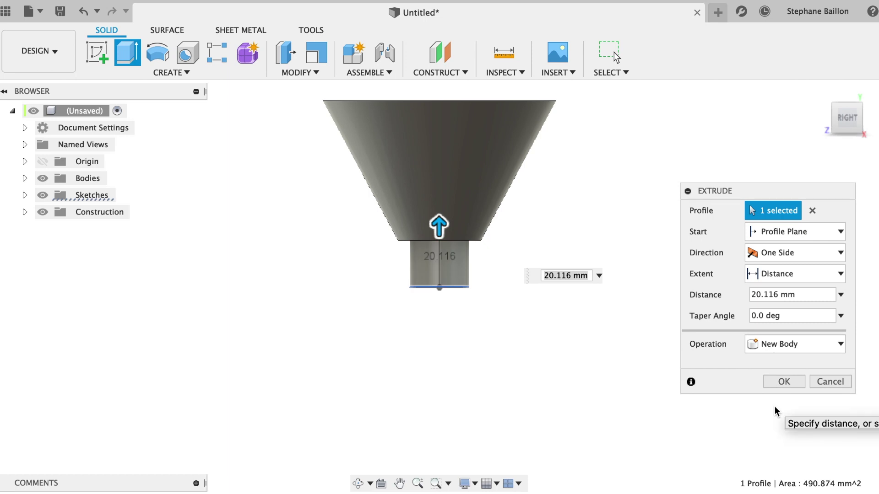
left_click(784, 382)
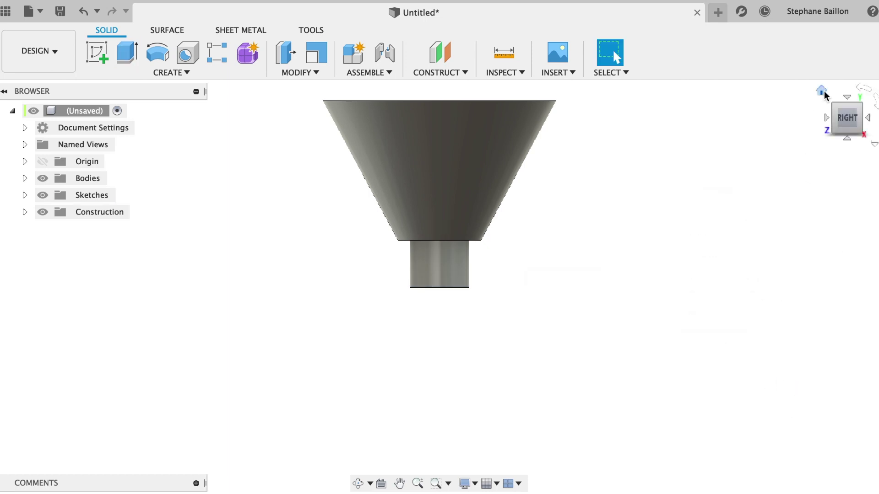
left_click(822, 91)
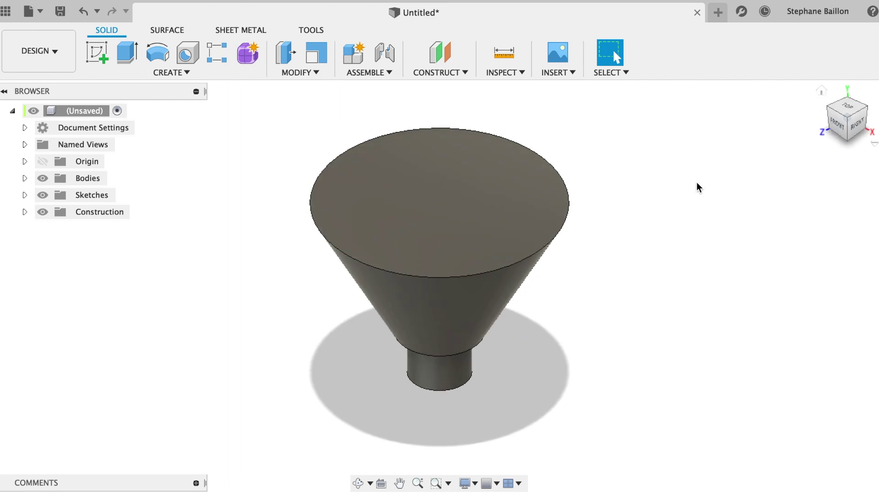
left_click(430, 192)
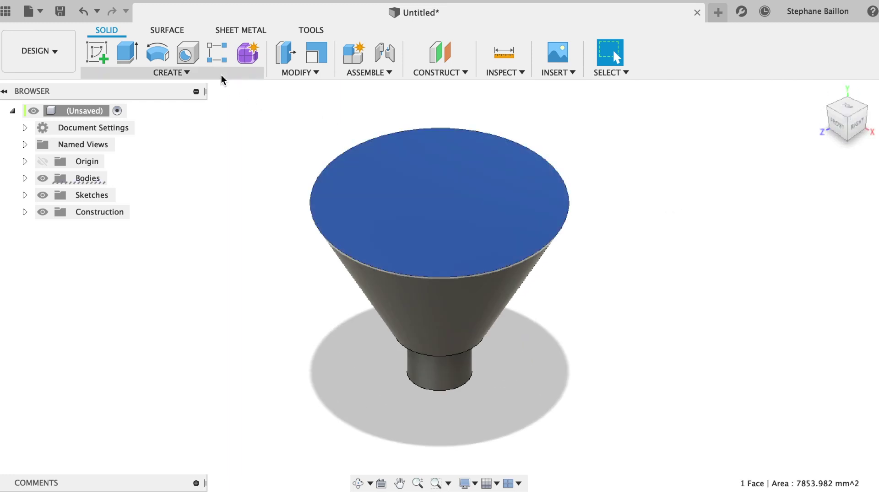
Shell the cone with a 5 mm inside wall thickness, removing its top face
left_click(293, 74)
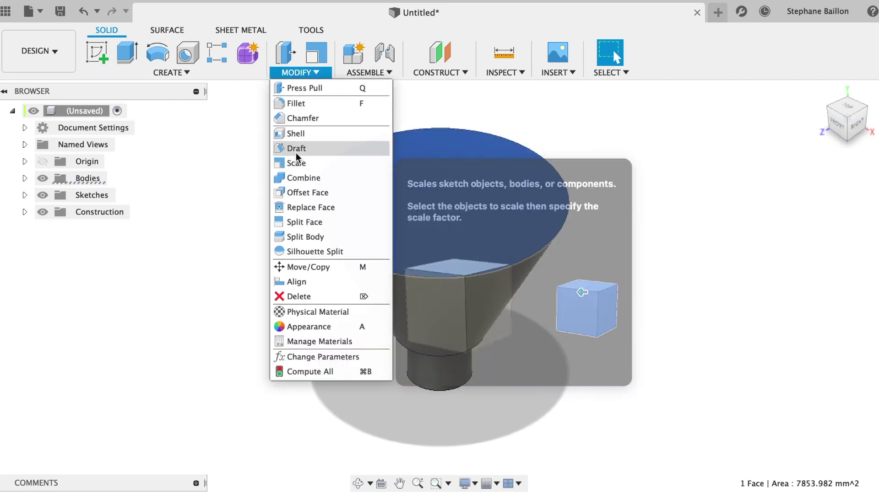
left_click(300, 133)
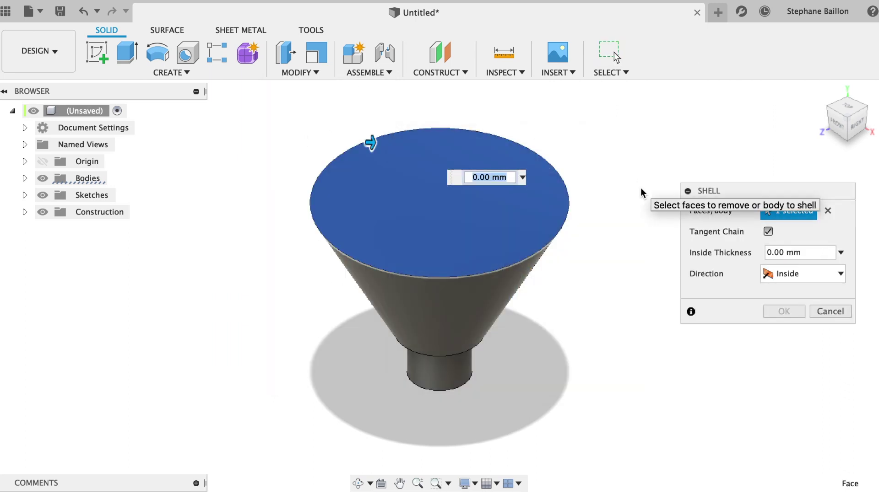
left_click(522, 177)
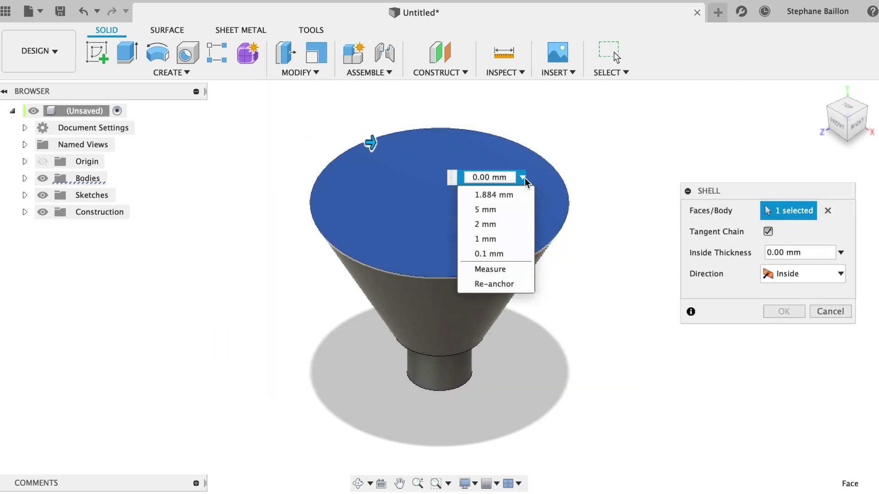
left_click(501, 210)
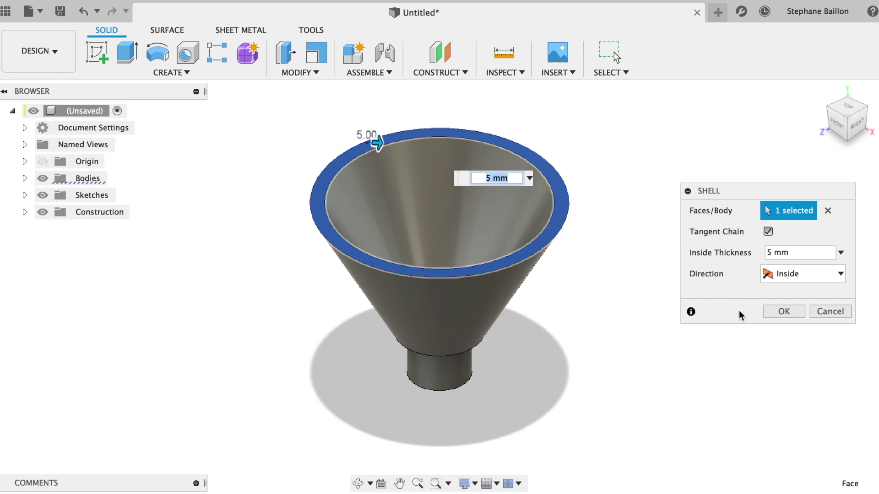
left_click(785, 312)
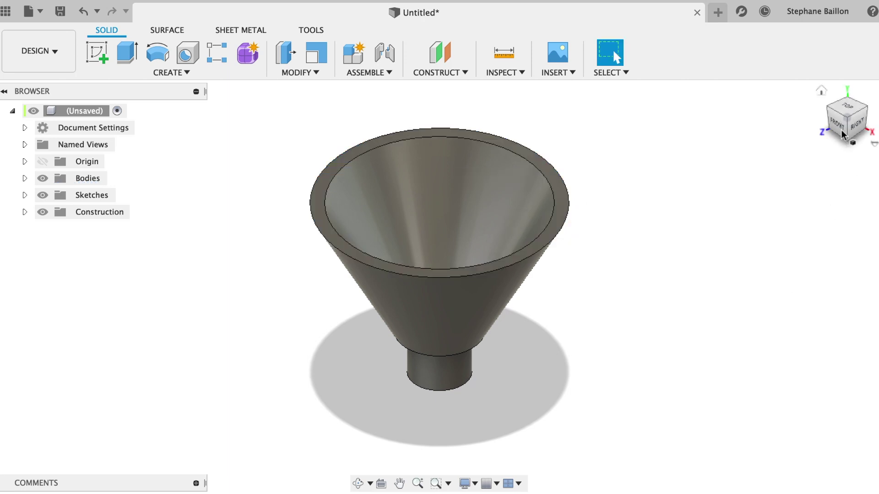
Orbit the view, then look at the funnel straight from its right side
left_click_drag(843, 110, 842, 118)
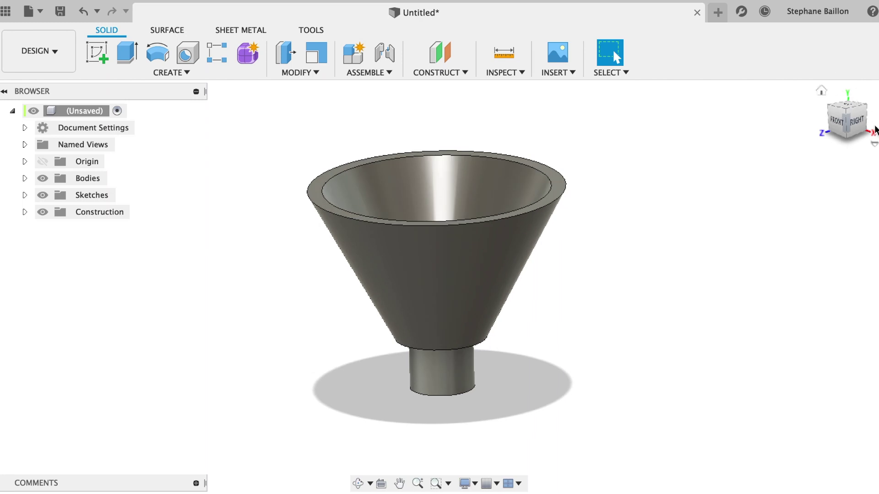
left_click(857, 122)
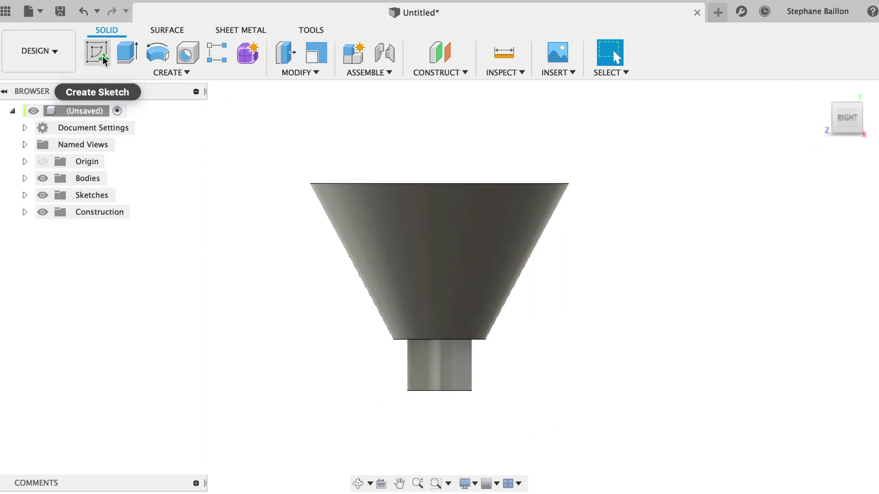
left_click(163, 73)
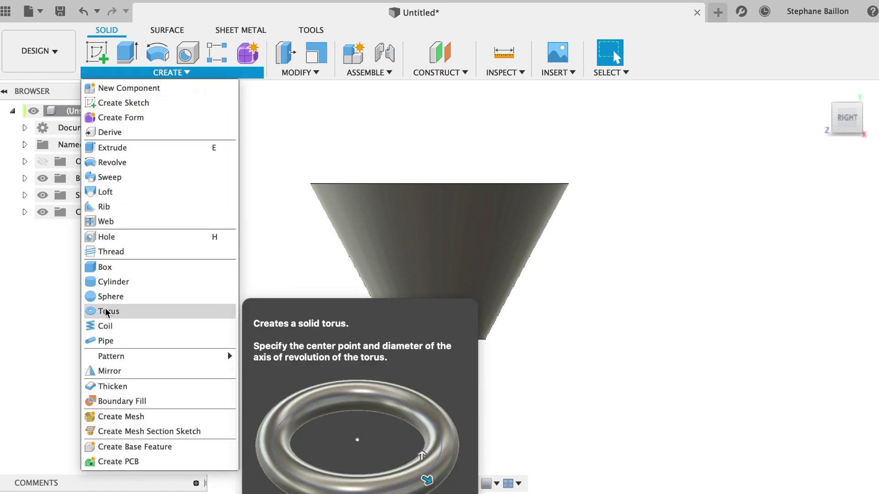
Add a 35.518 mm sphere as a new body, centred at the cone-cylinder junction
left_click(114, 297)
left_click(383, 361)
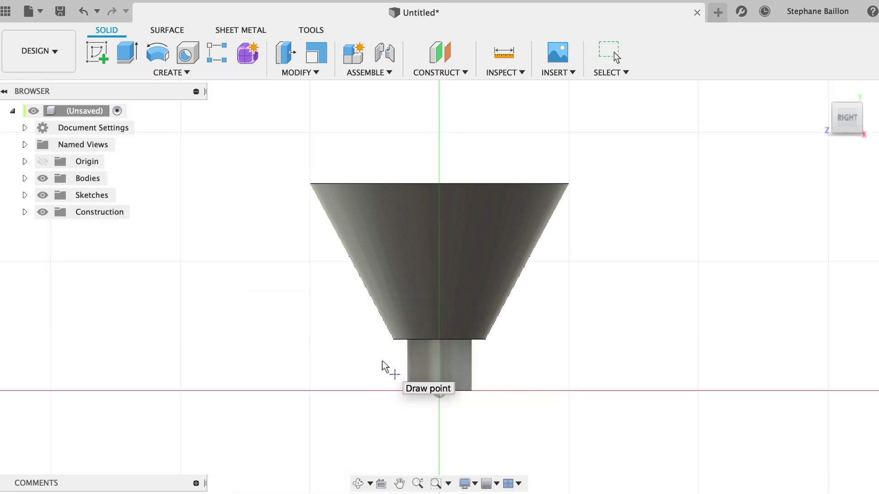
left_click(440, 337)
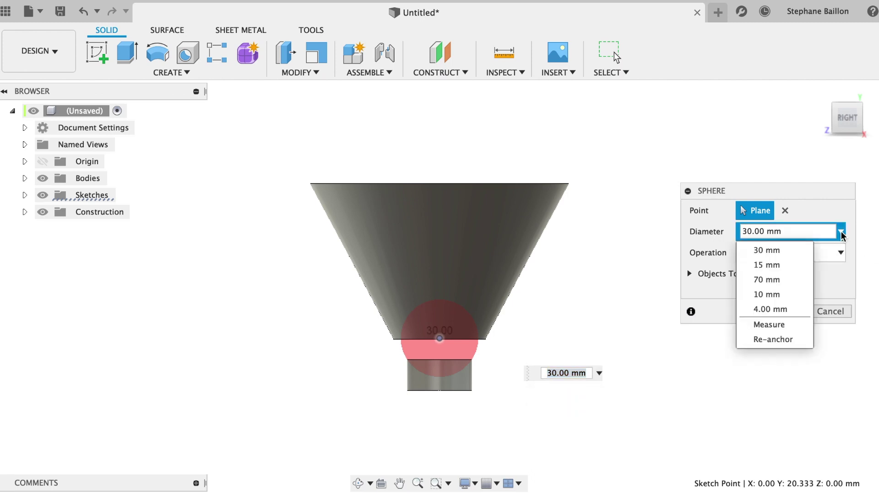
left_click(781, 326)
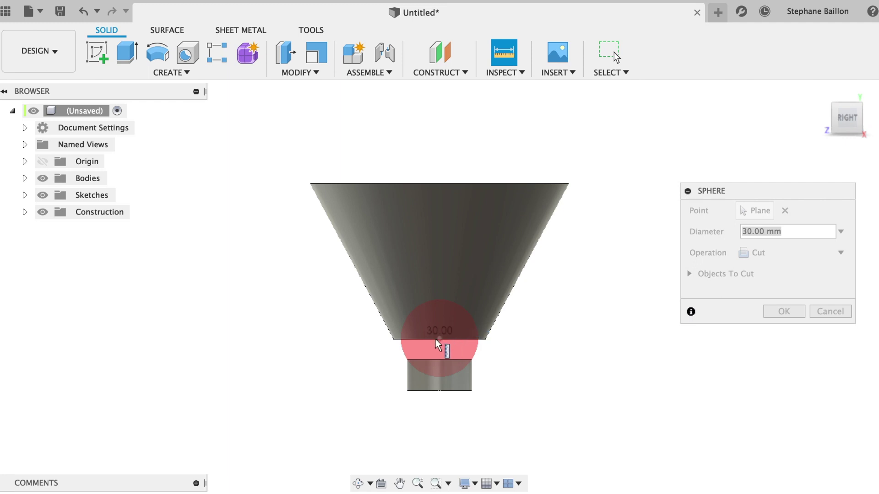
left_click(486, 341)
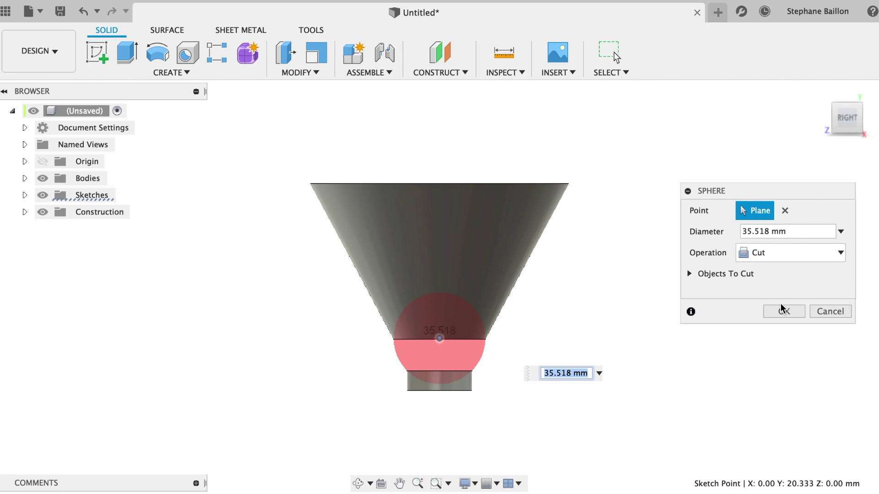
left_click(792, 255)
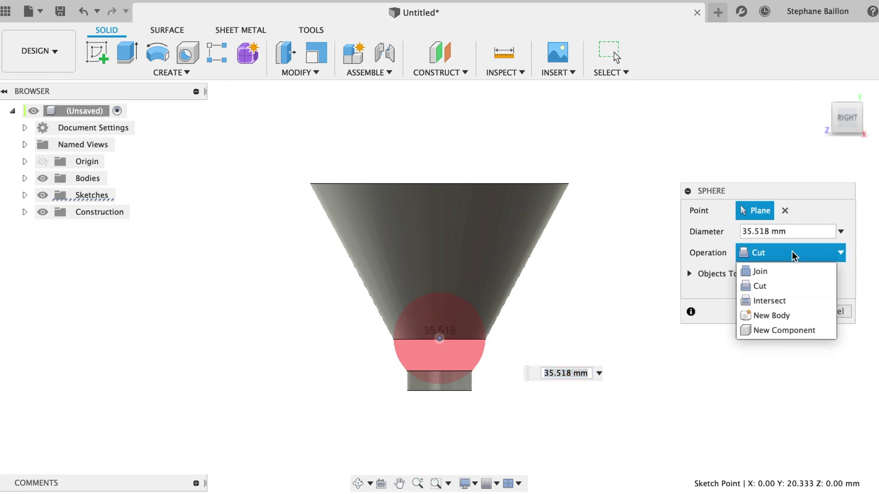
left_click(777, 315)
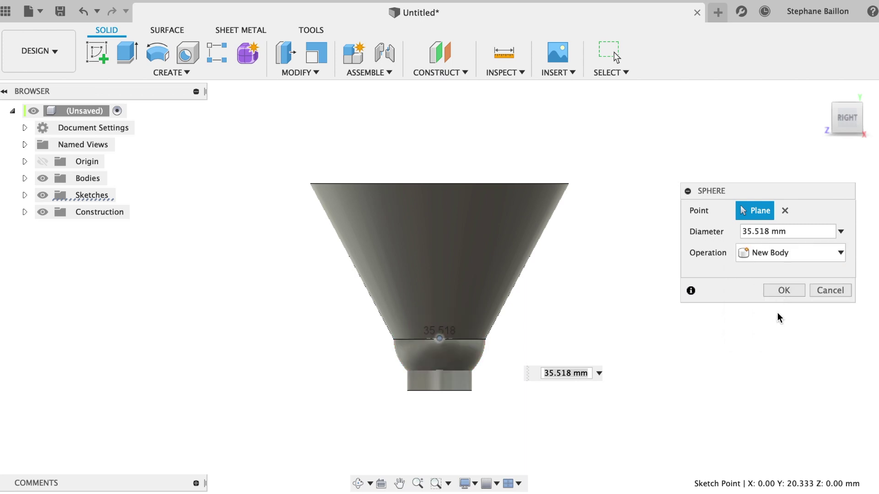
left_click(784, 291)
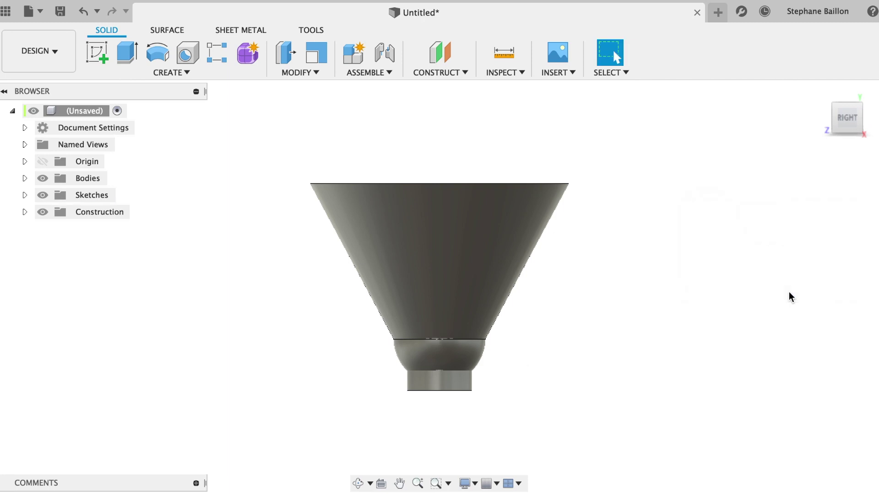
Move the sphere's face about 10 mm down, just below the cone's narrow end
left_click(449, 351)
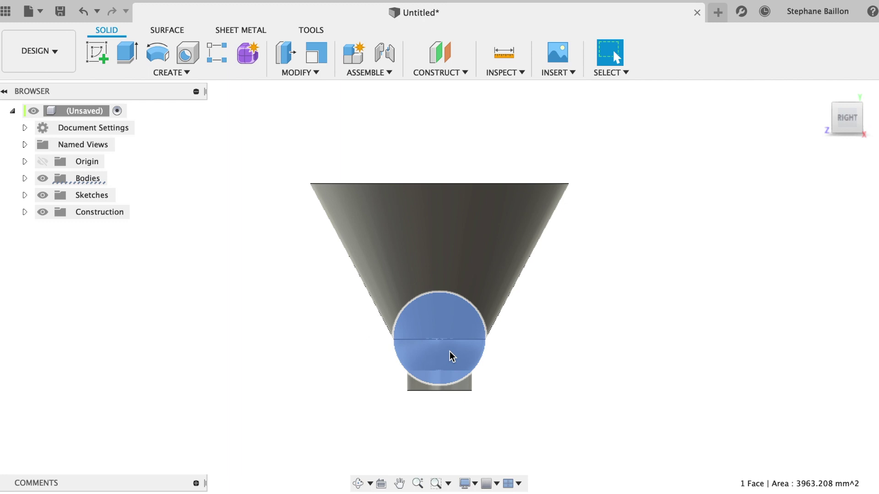
key("m")
left_click_drag(440, 299, 443, 327)
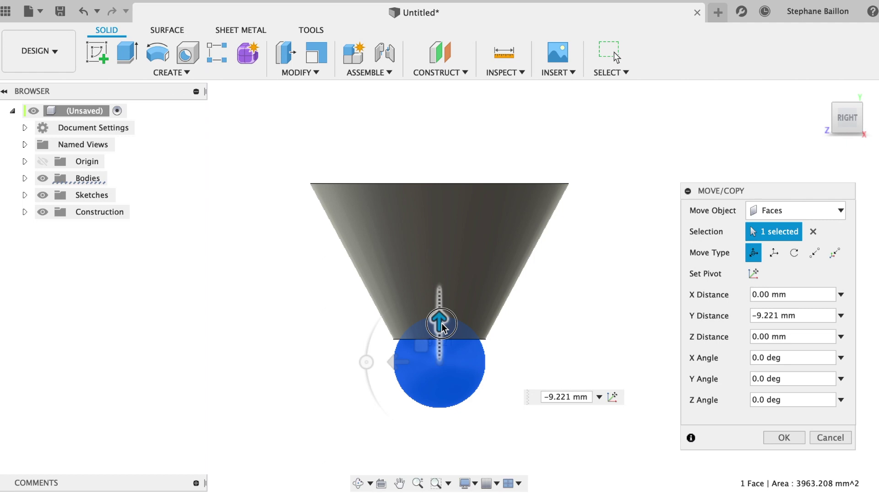
left_click_drag(442, 326, 441, 324)
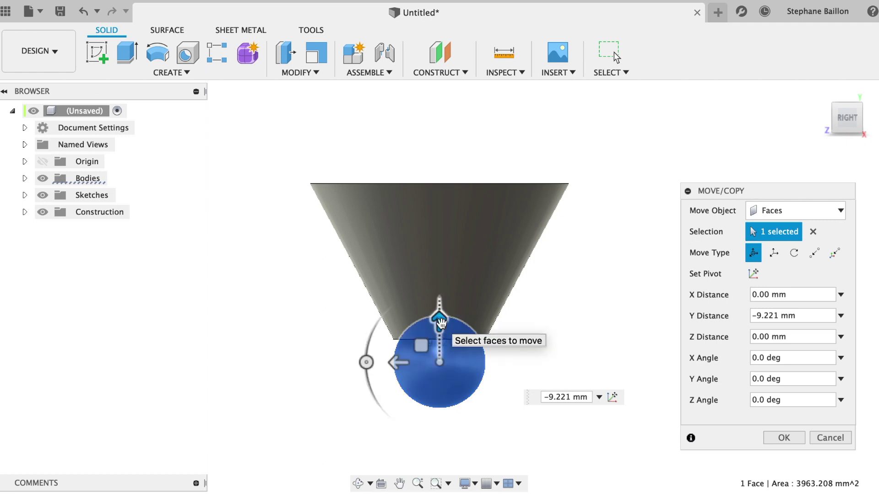
mouse_move(439, 322)
left_mouse_down()
mouse_move(439, 340)
mouse_move(439, 325)
left_mouse_up()
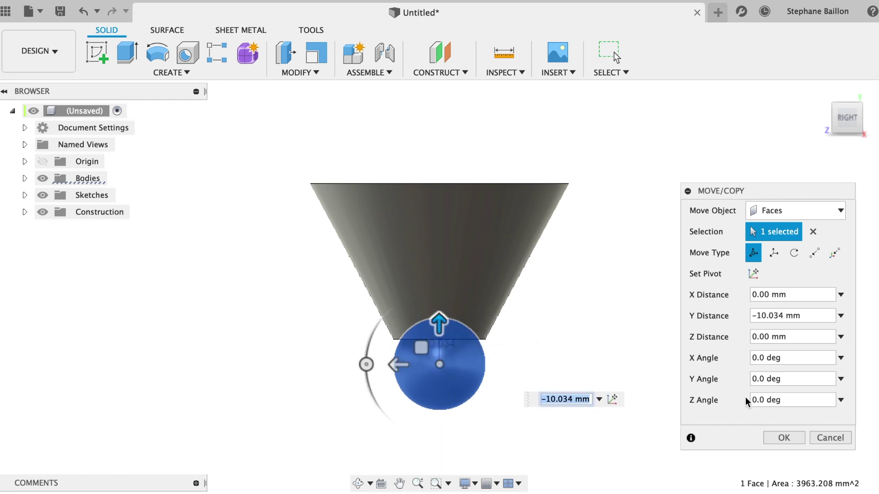
left_click(796, 437)
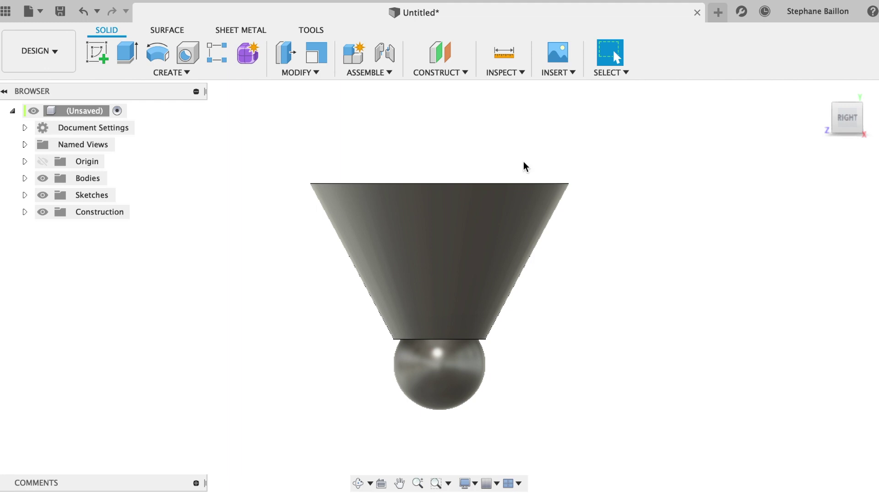
Offset the sphere face outward by 2.338 mm so it overlaps the cone's narrow end
left_click(302, 73)
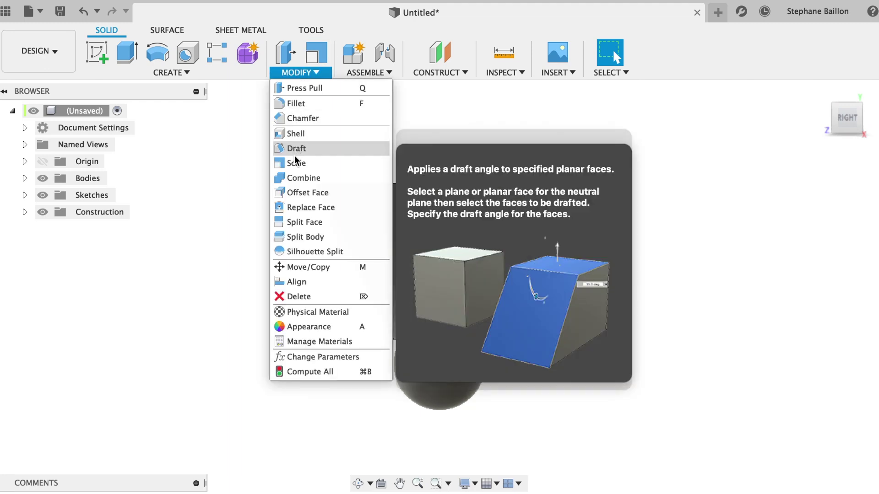
left_click(297, 193)
left_click(450, 367)
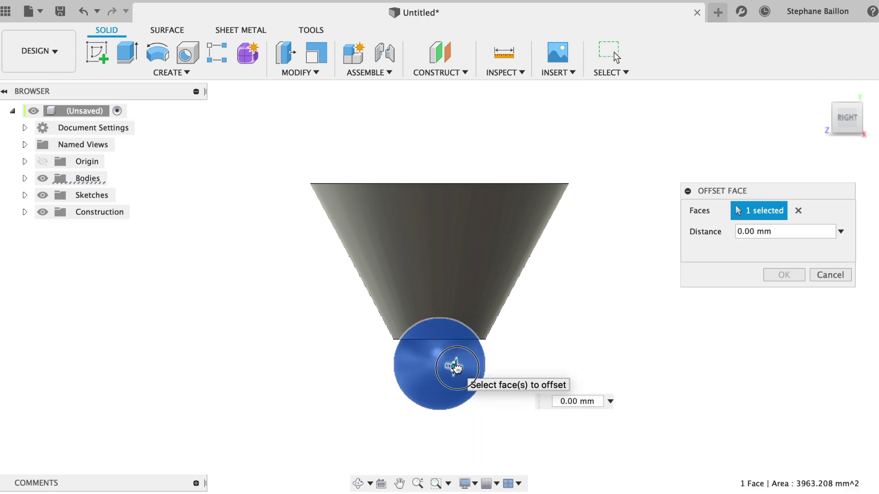
left_click_drag(456, 367, 457, 368)
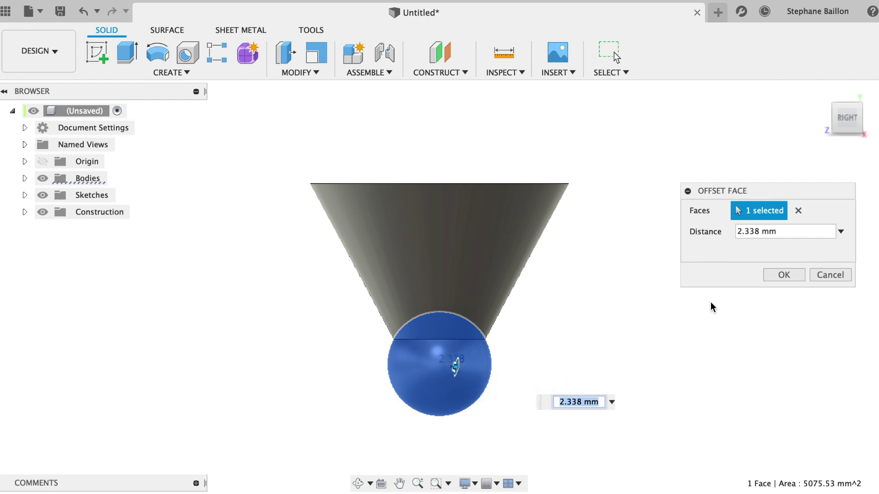
left_click(784, 275)
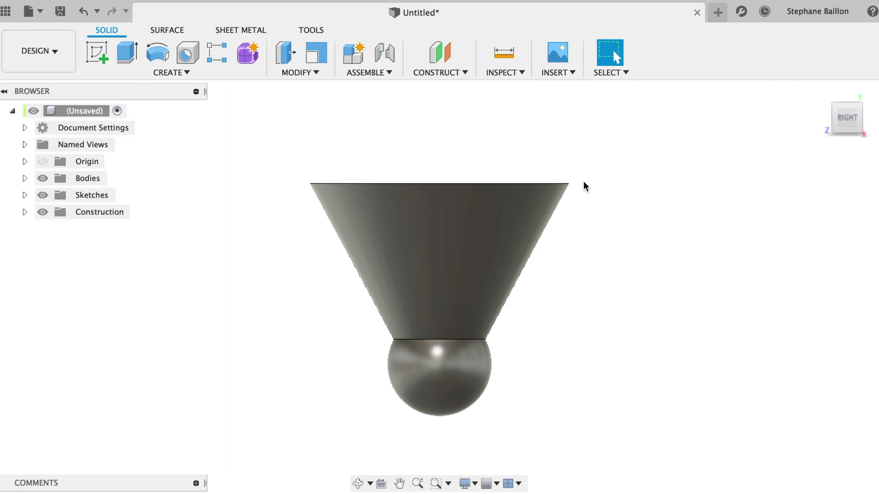
left_click(26, 179)
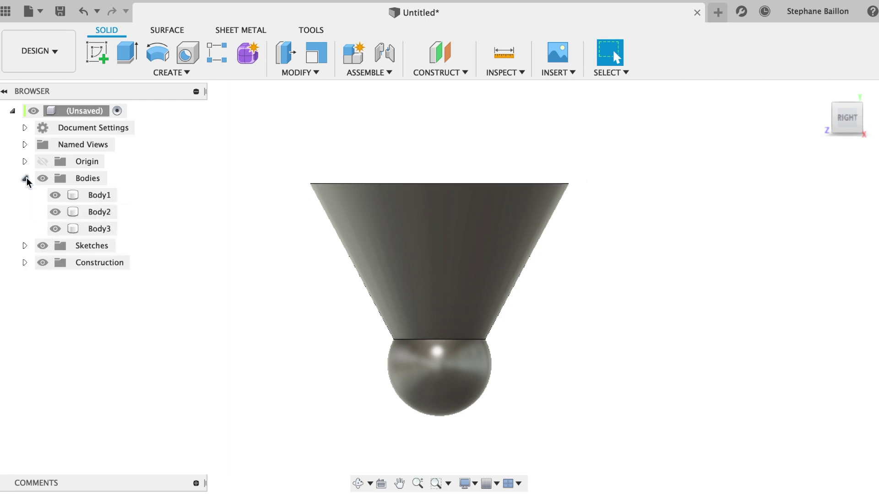
Hide Body2 and start a new sketch on the side plane
left_click(54, 213)
left_click(100, 64)
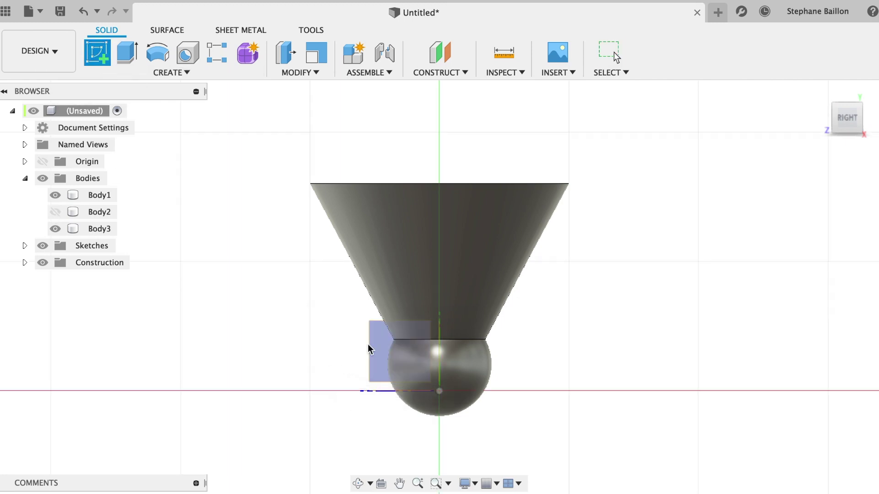
left_click(383, 348)
left_click(382, 347)
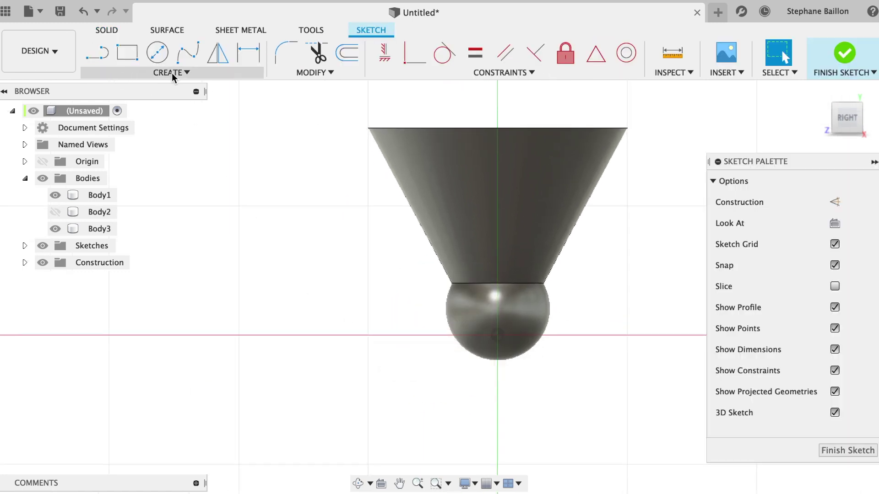
Draw a 91.395 by 35.527 mm rectangle around the sphere and select it for extrusion
left_click(130, 53)
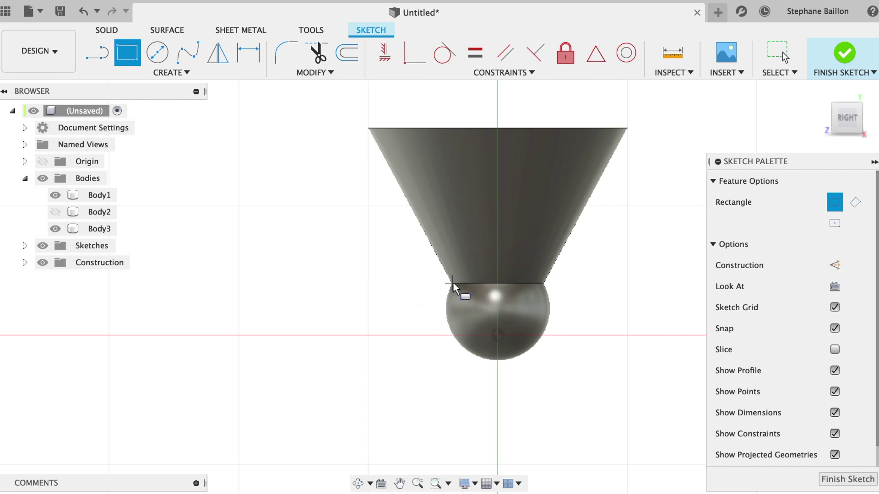
left_click(369, 283)
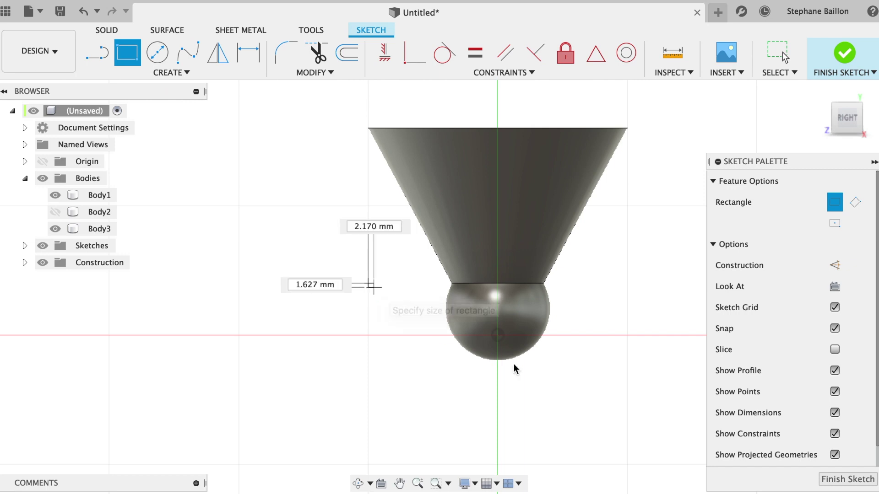
left_click(606, 378)
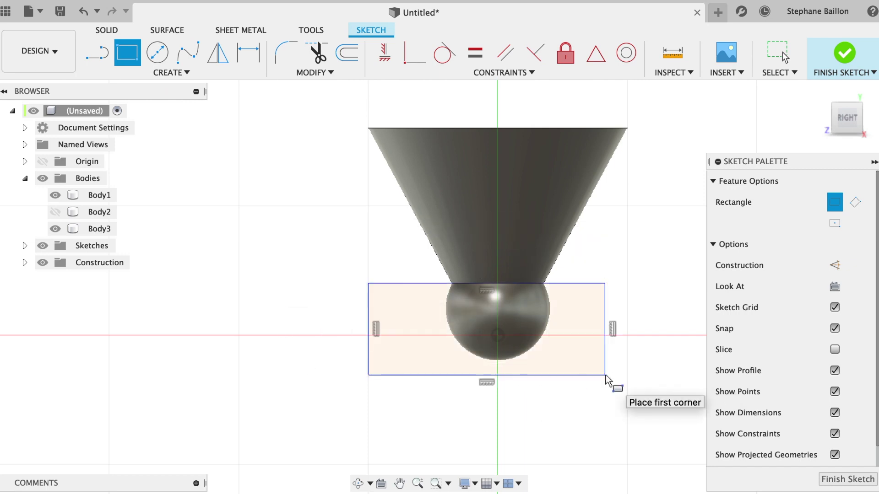
key("e")
left_click(602, 373)
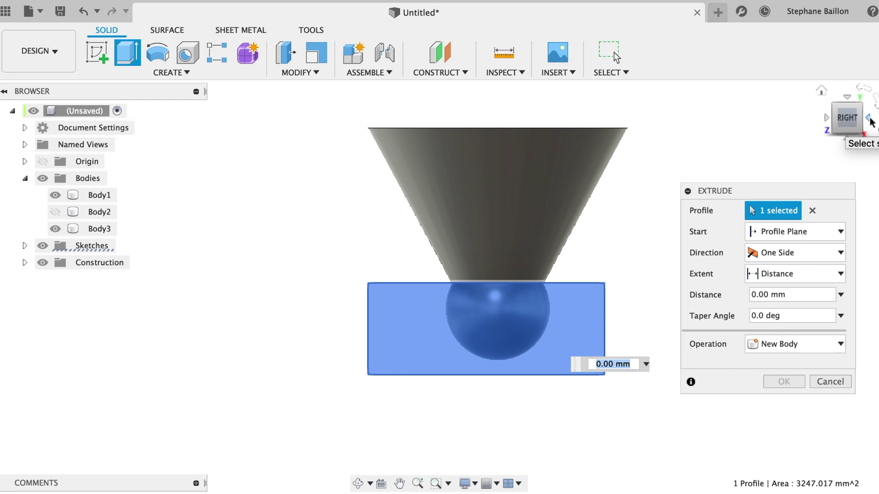
Cut the sphere away with a two-sided 45.562 mm and 48.545 mm extrusion, then show Body2
left_click(868, 118)
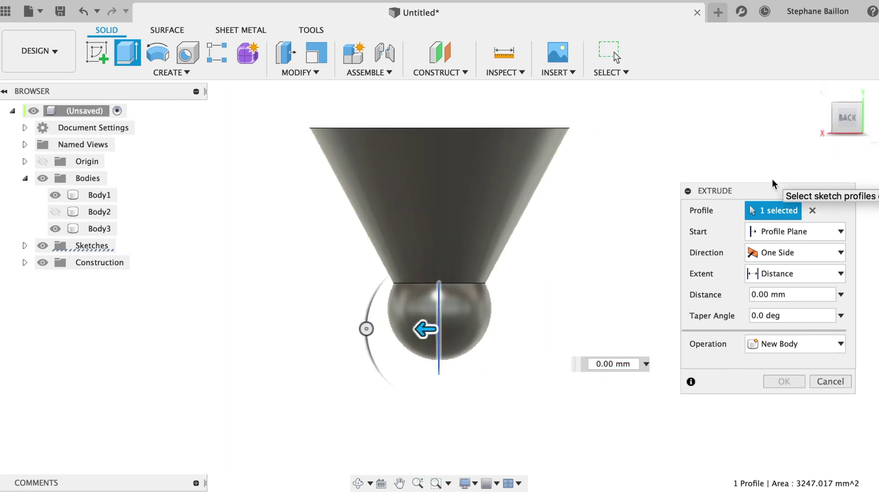
left_click(779, 254)
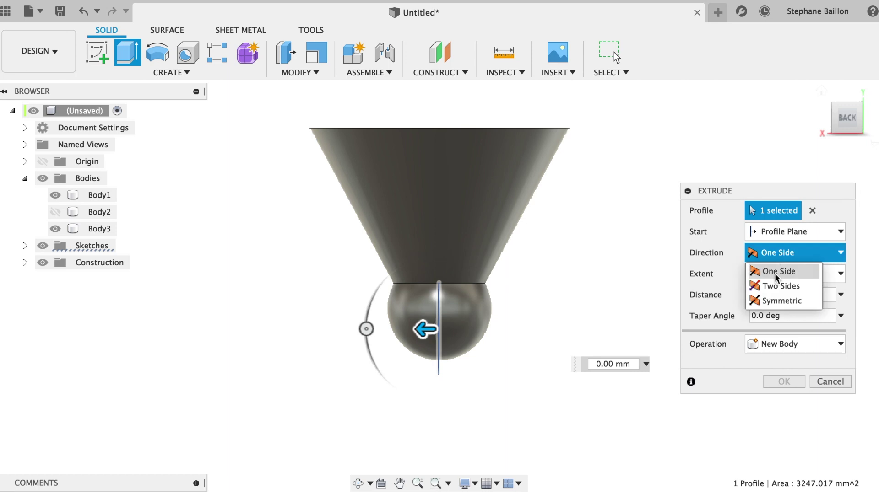
left_click(778, 286)
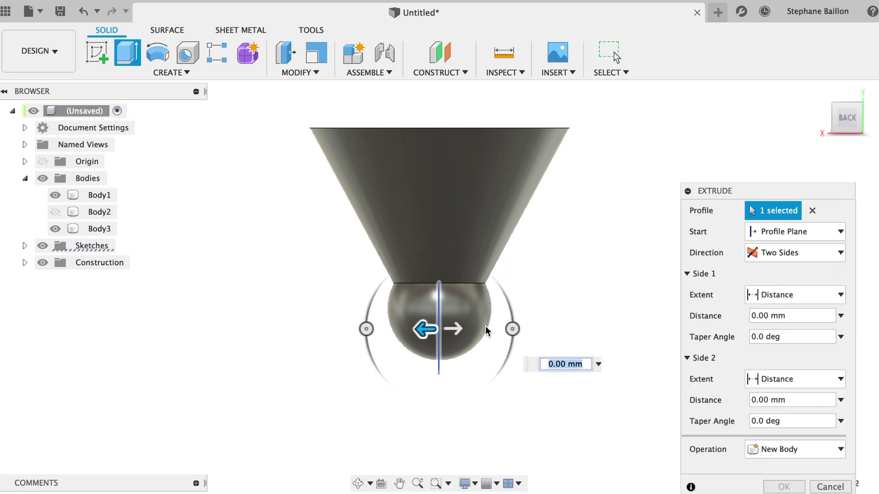
left_click_drag(427, 329, 306, 329)
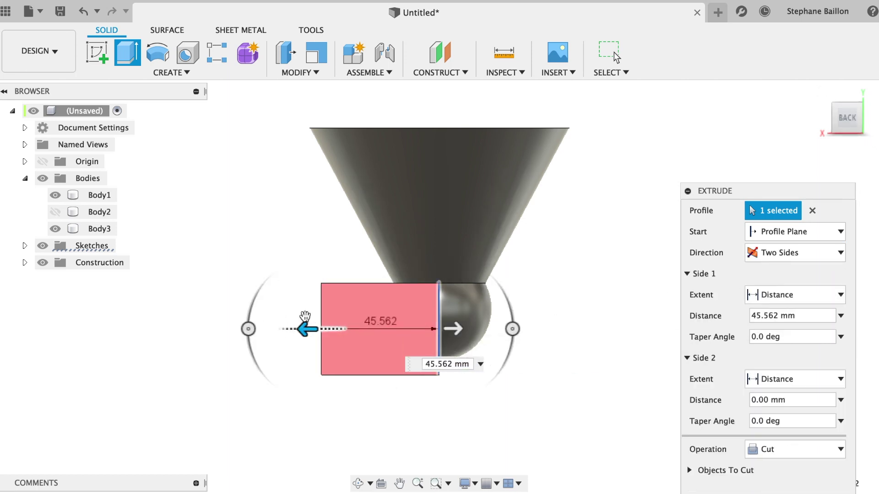
left_click_drag(459, 322, 579, 345)
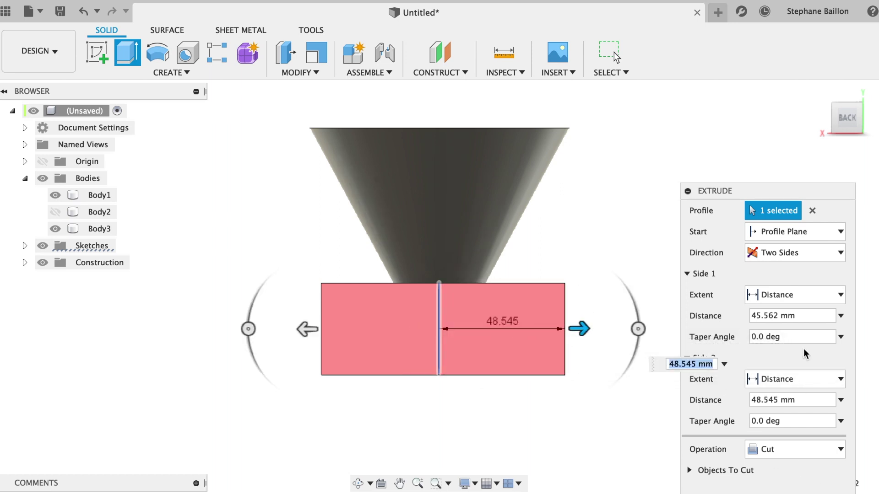
left_click_drag(802, 194, 774, 75)
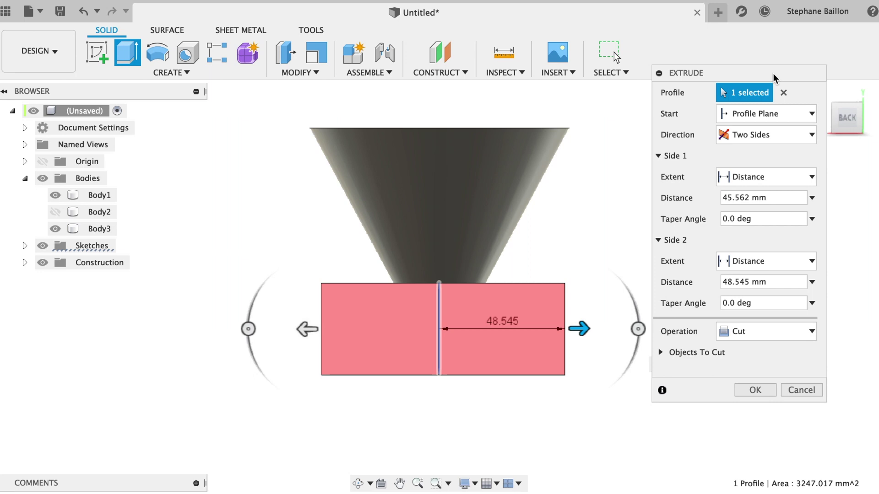
left_click(750, 395)
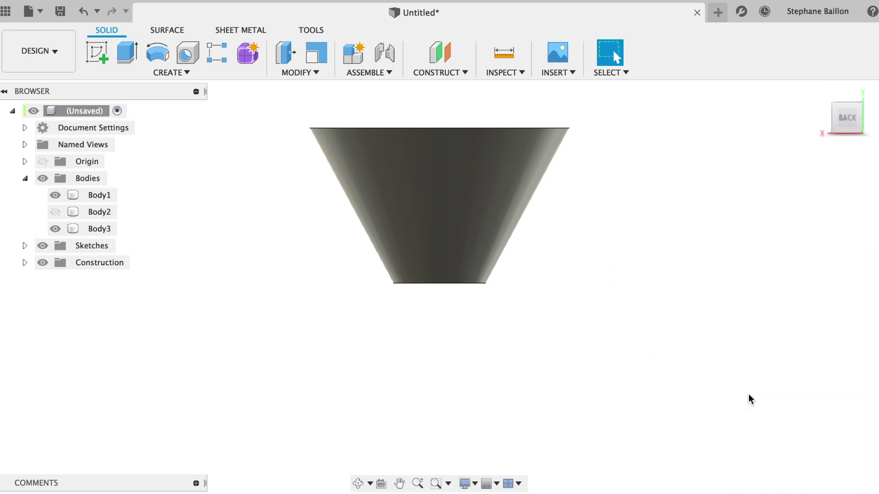
left_click(55, 212)
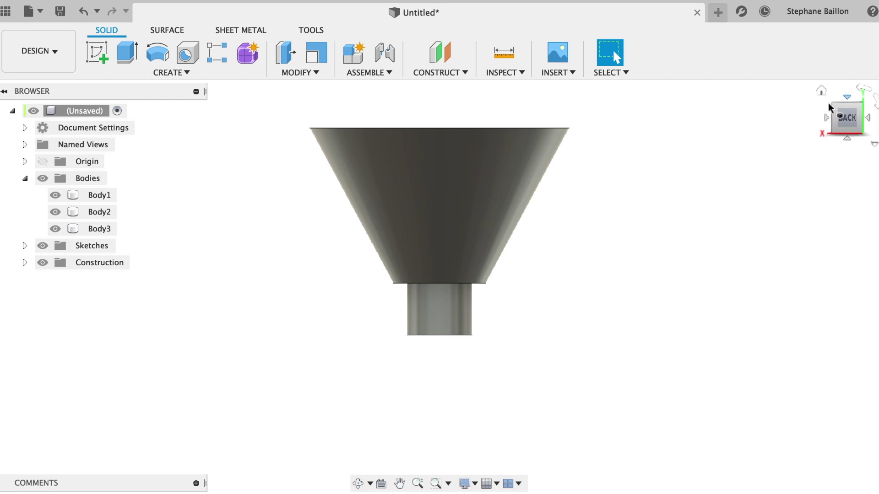
left_click(822, 93)
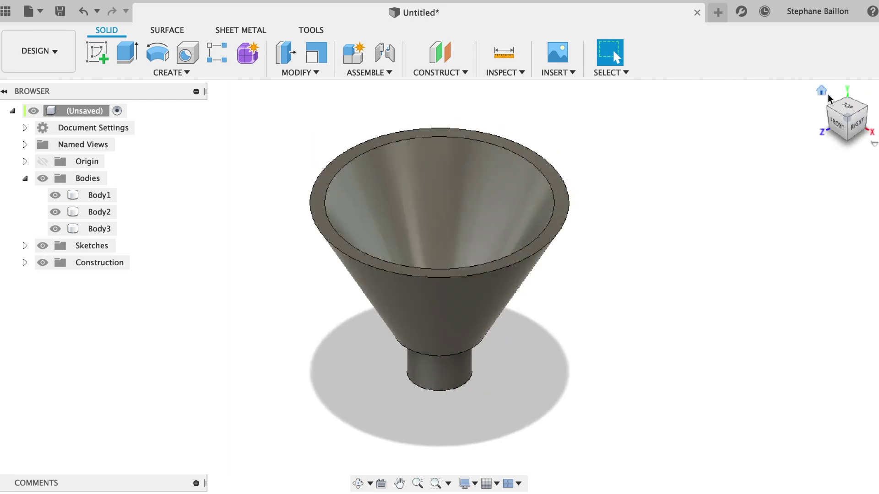
Orbit the view to look into the hollow funnel and its cylindrical neck
mouse_move(848, 111)
left_mouse_down()
mouse_move(832, 135)
mouse_move(836, 113)
left_mouse_up()
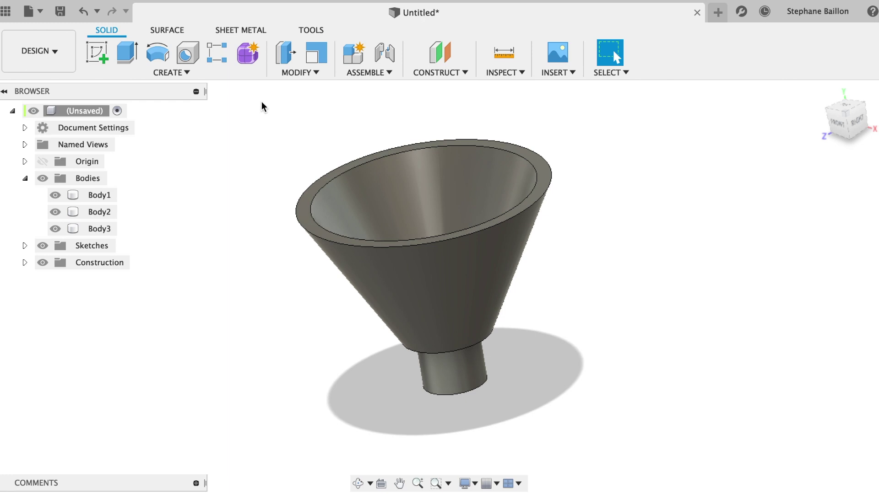
Sketch a 2.931 mm-radius three-point arc on the funnel rim on the front plane
left_click(98, 53)
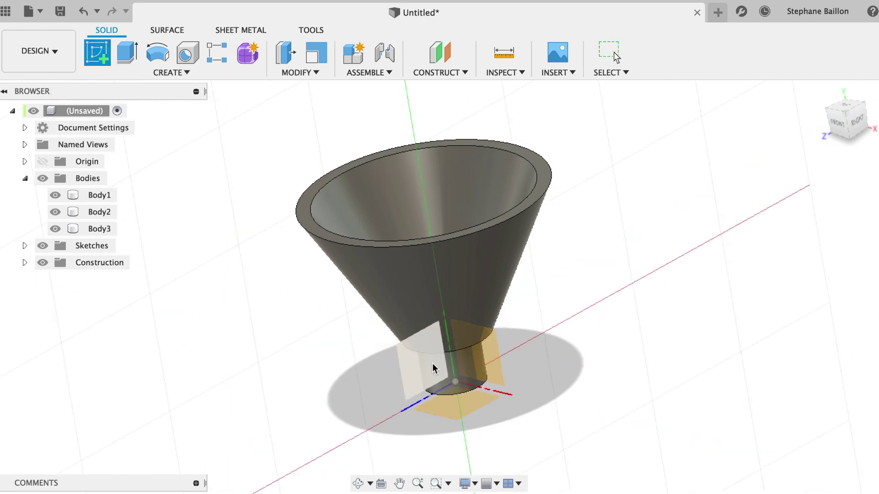
left_click(476, 357)
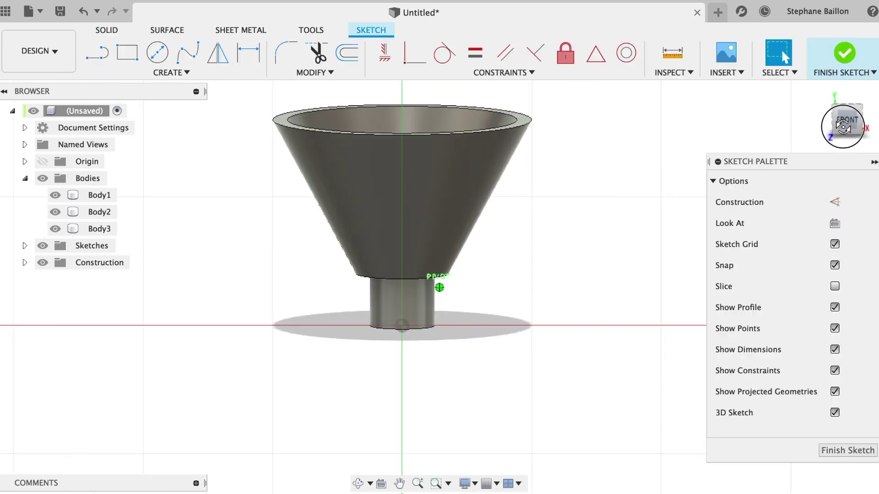
left_click_drag(844, 121, 844, 136)
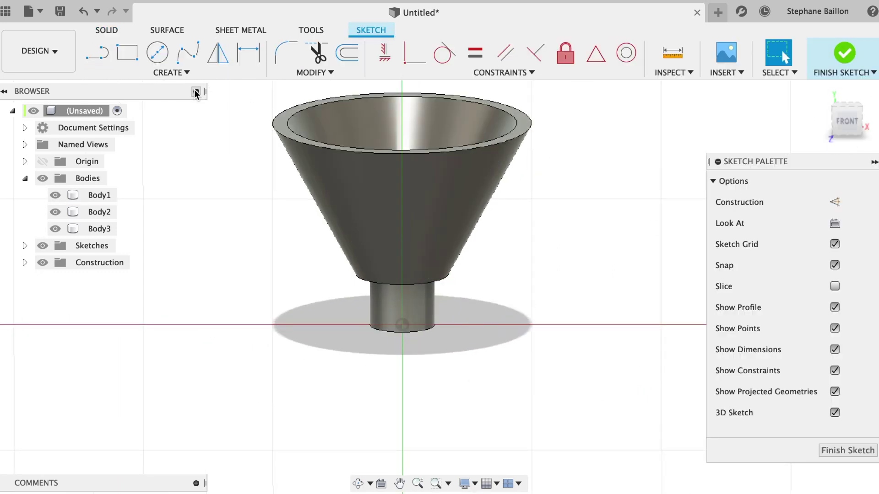
left_click(177, 73)
mouse_move(104, 132)
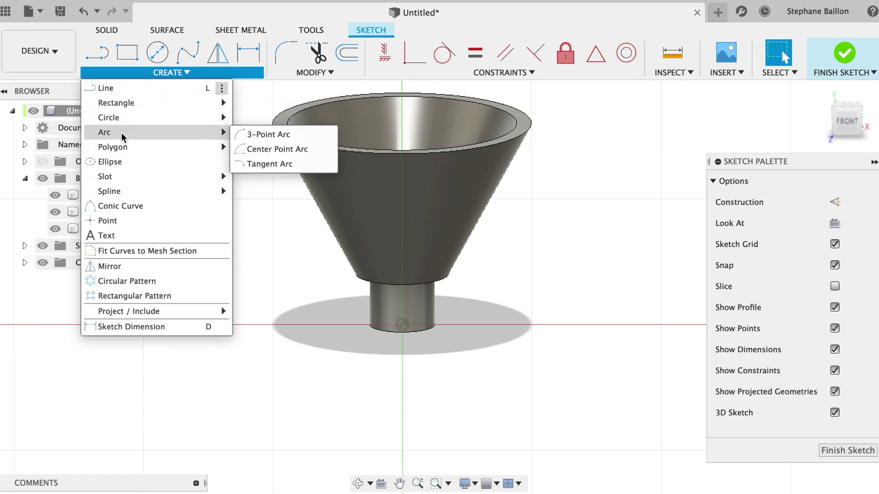
left_click(246, 134)
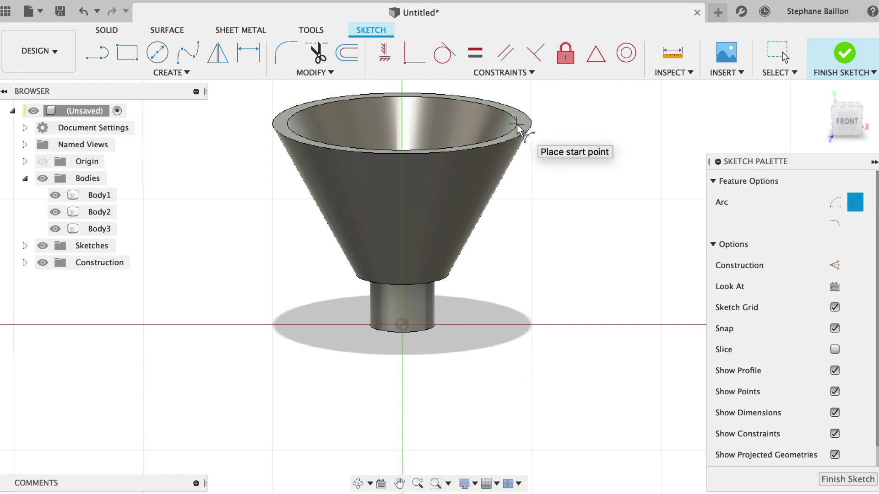
left_click(516, 124)
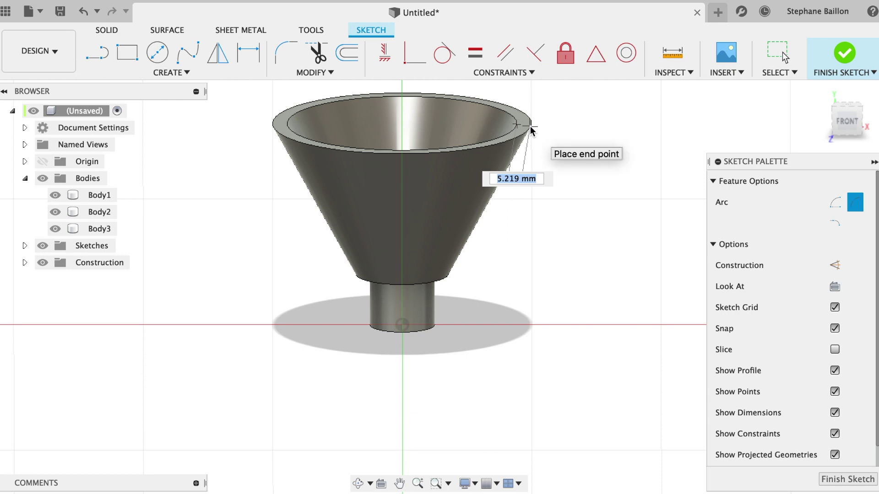
left_click(532, 128)
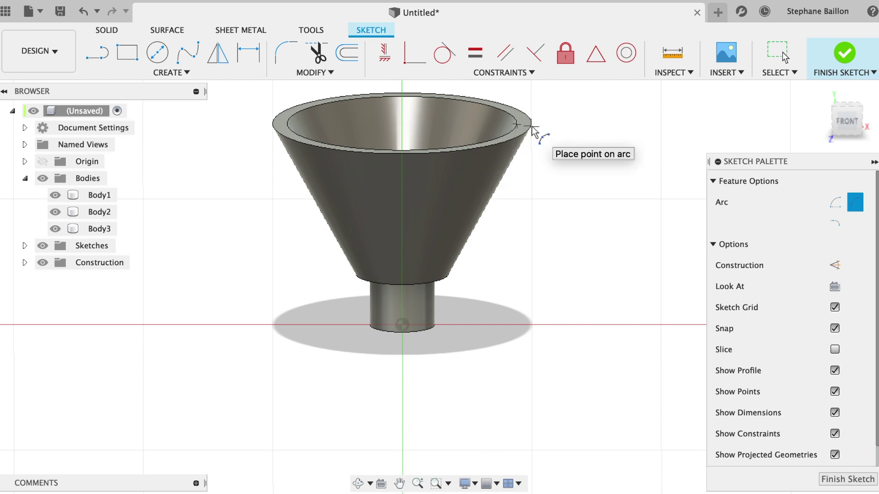
left_click(525, 121)
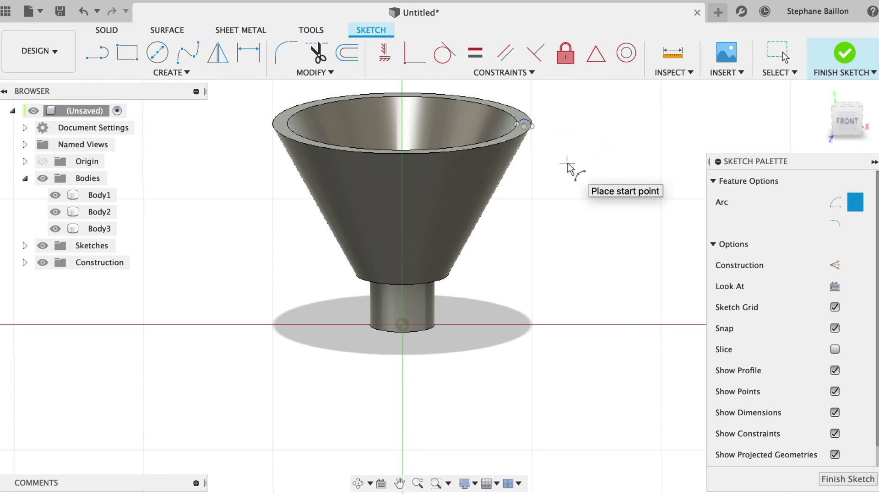
left_click(96, 52)
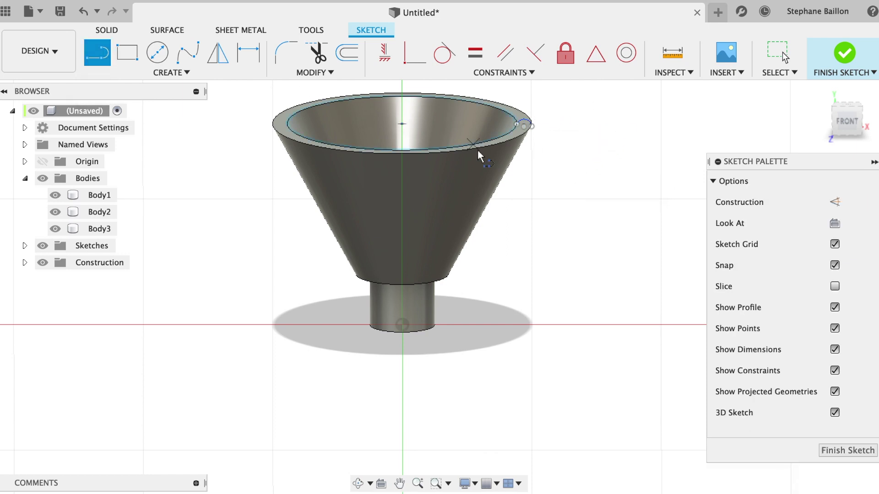
left_click(519, 123)
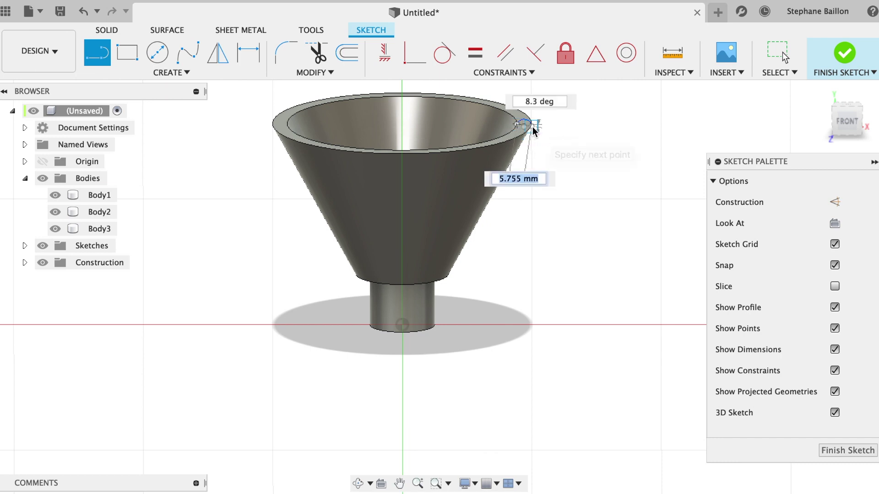
key("Escape")
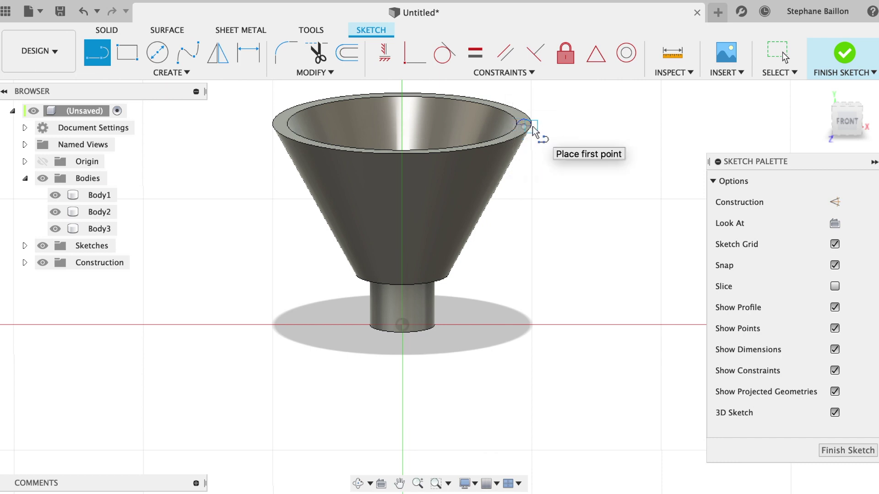
left_click(848, 451)
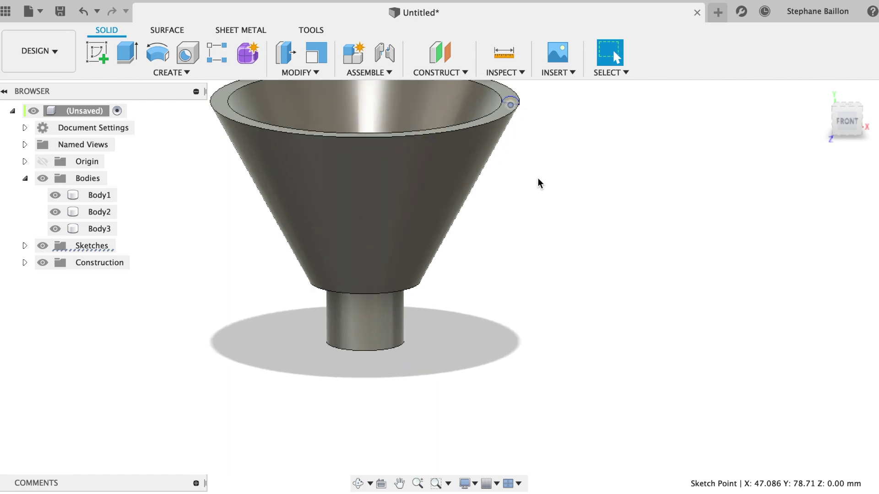
Select the rim arc, hide Body1, and pick the 10.248 mm² half-disc profile
scroll(537, 183, "up", 5)
scroll(538, 185, "down", 3)
scroll(539, 188, "up", 3)
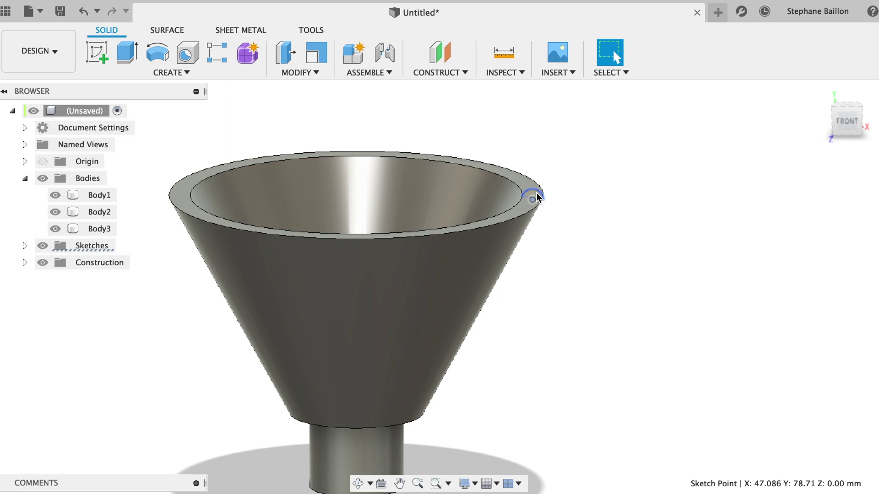
left_click(538, 196)
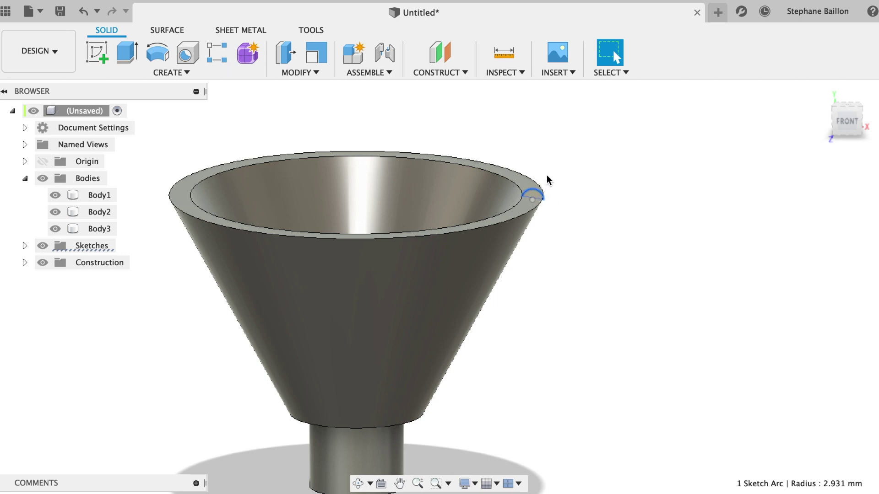
scroll(549, 180, "up", 3)
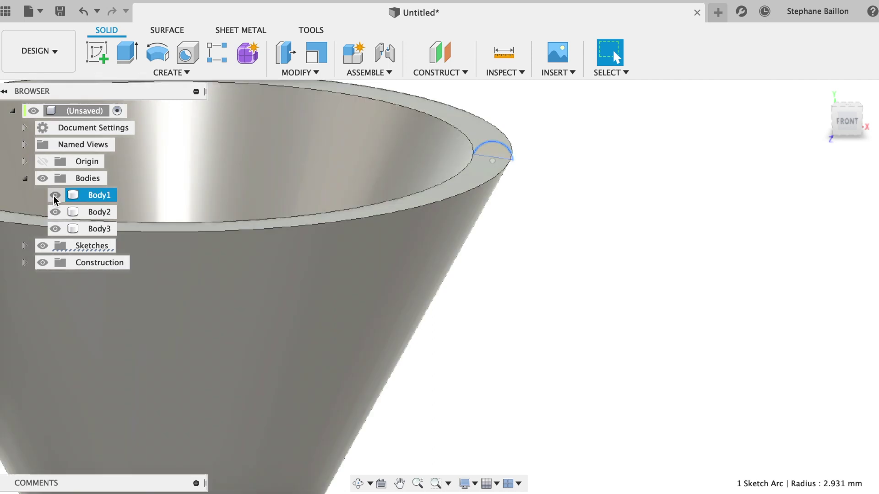
left_click(55, 196)
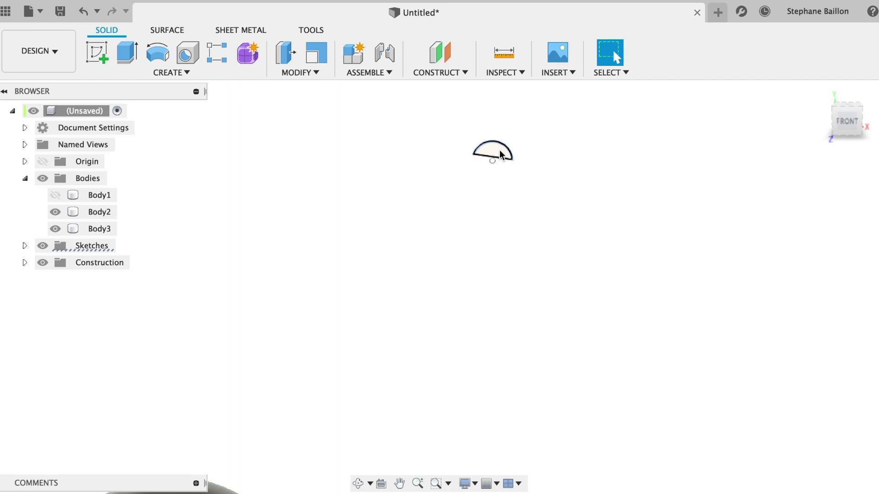
left_click(501, 155)
Abandon the extrusion and reselect the half-disc profile
key("e")
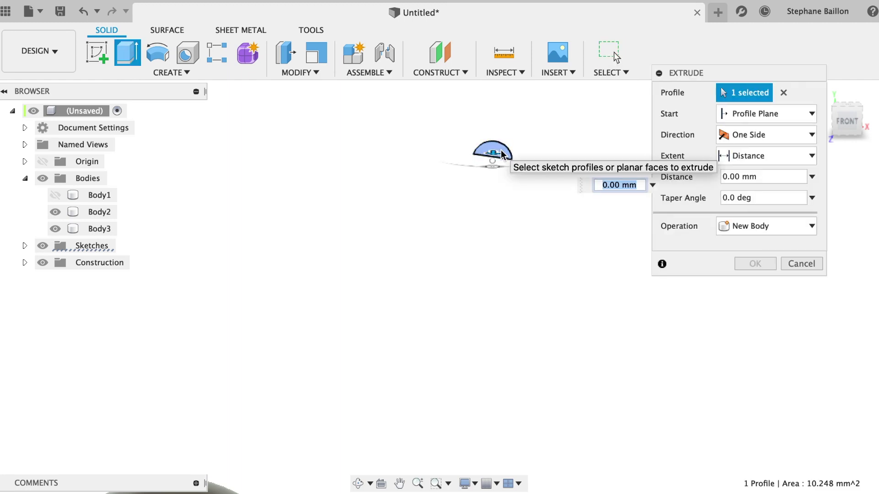
left_click(811, 267)
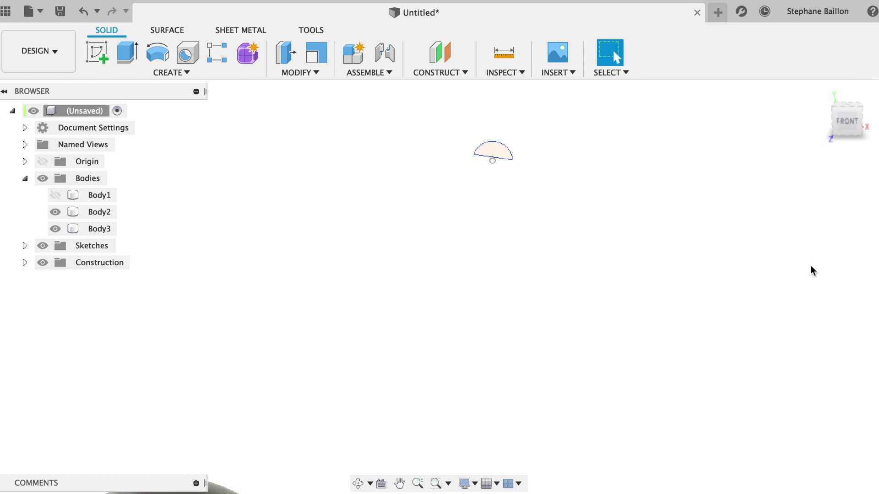
left_click(499, 152)
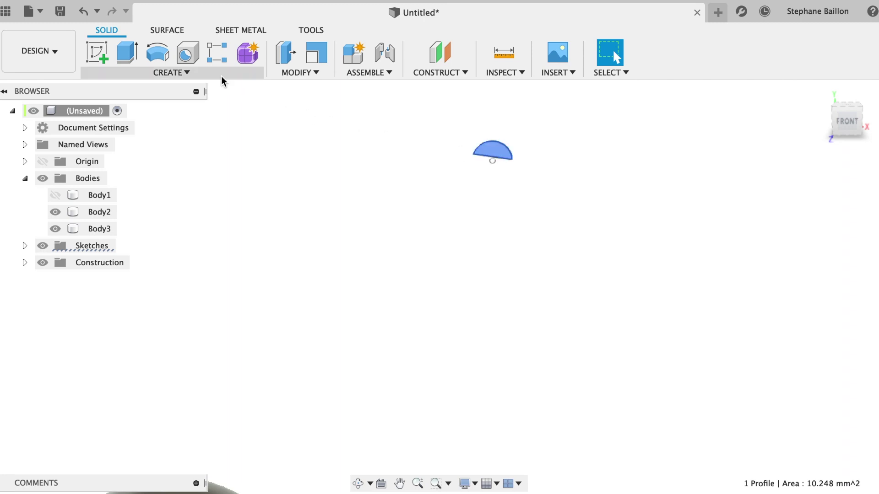
Sweep the half-disc profile along the funnel's rim edge as a new body, Body4
left_click(202, 76)
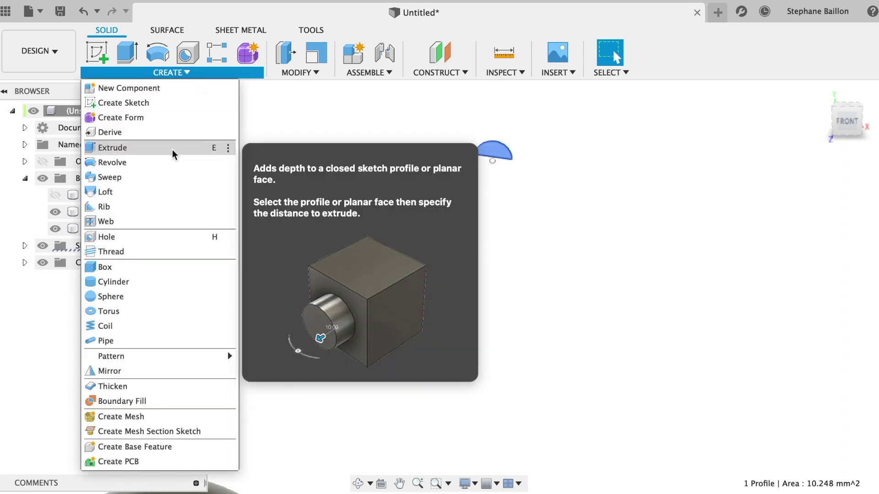
left_click(166, 177)
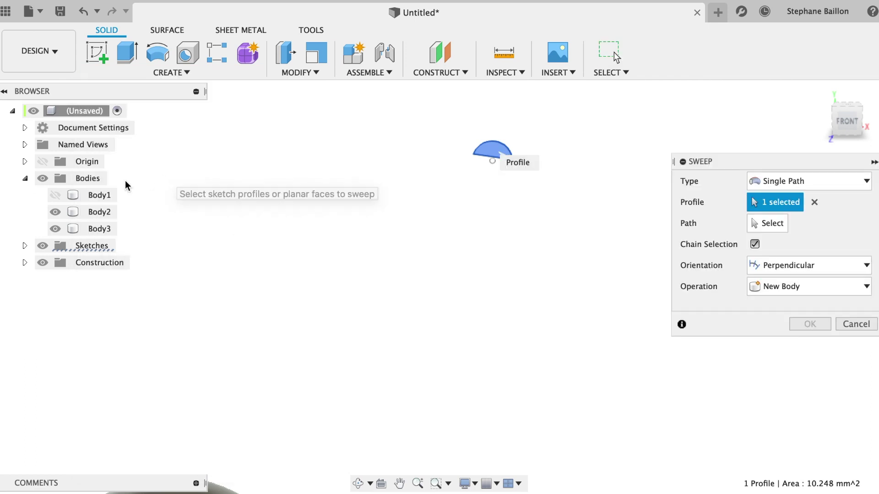
left_click(55, 195)
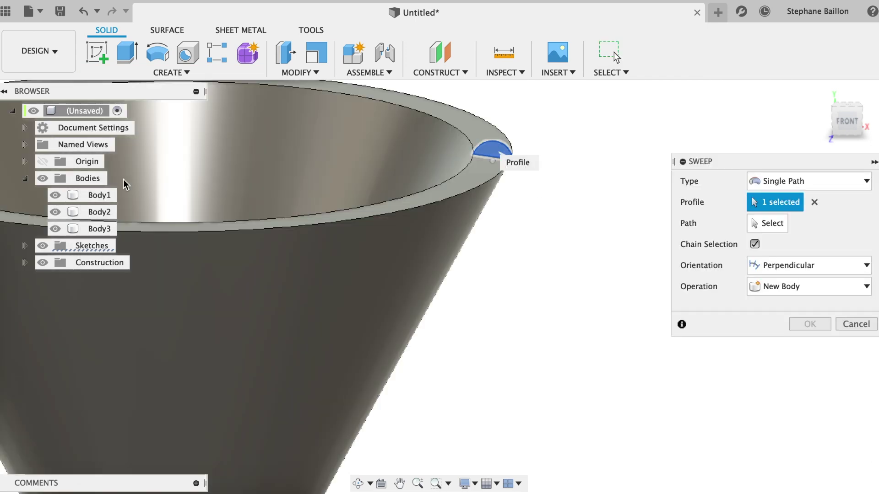
left_click(770, 224)
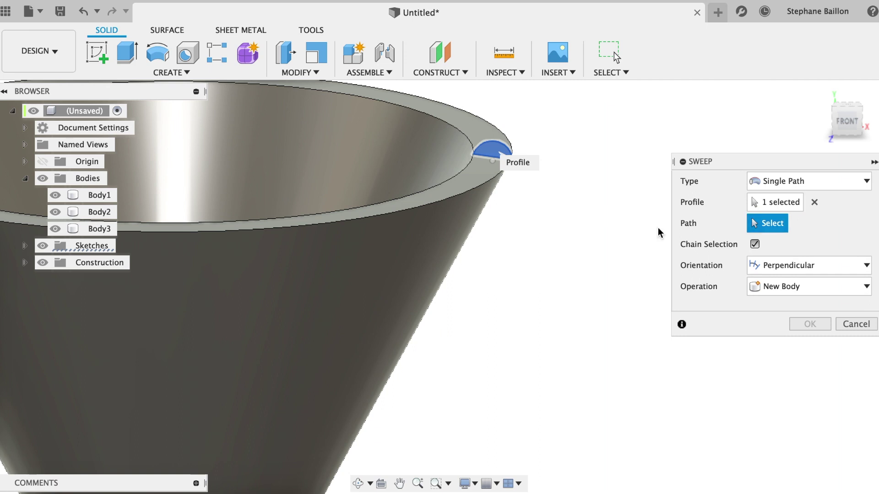
left_click(466, 170)
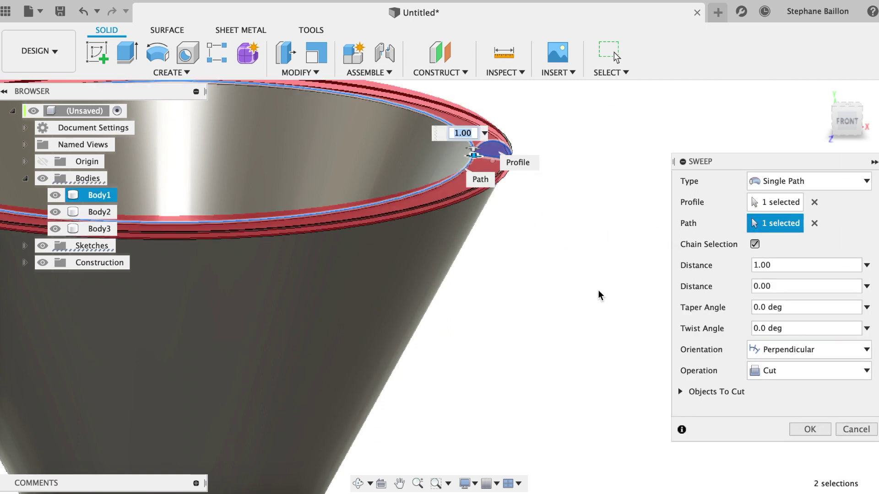
left_click(828, 373)
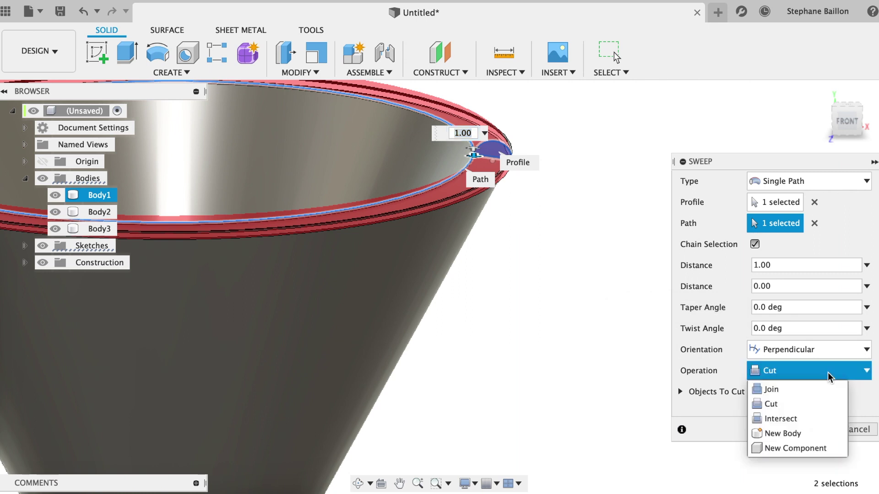
left_click(793, 435)
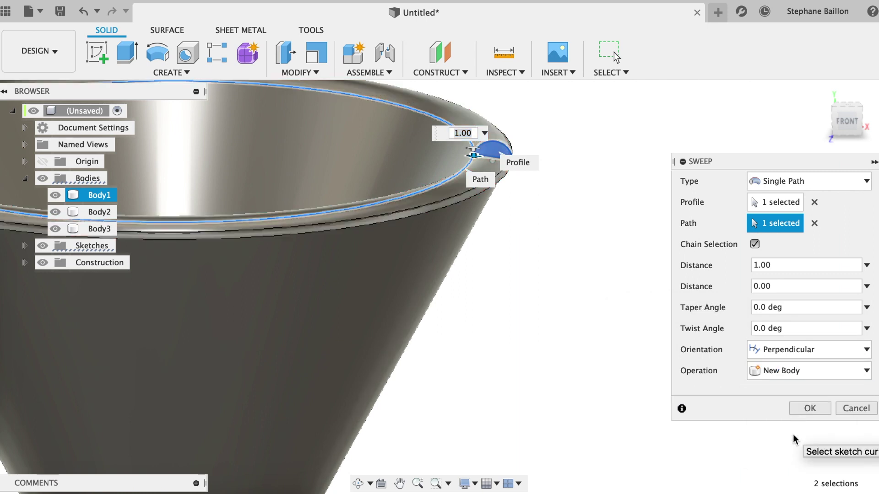
left_click(809, 408)
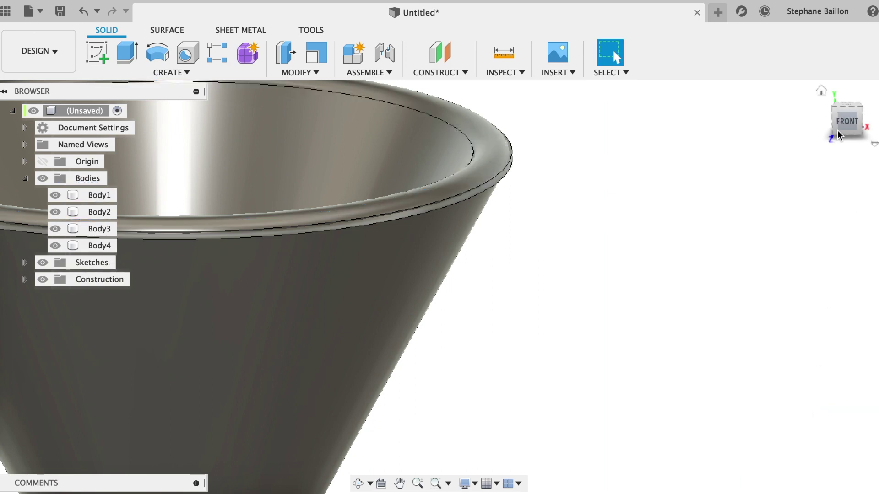
Raise Body4 by 1.063 mm in the front view so it sits atop the funnel lip
mouse_move(847, 121)
left_click(847, 121)
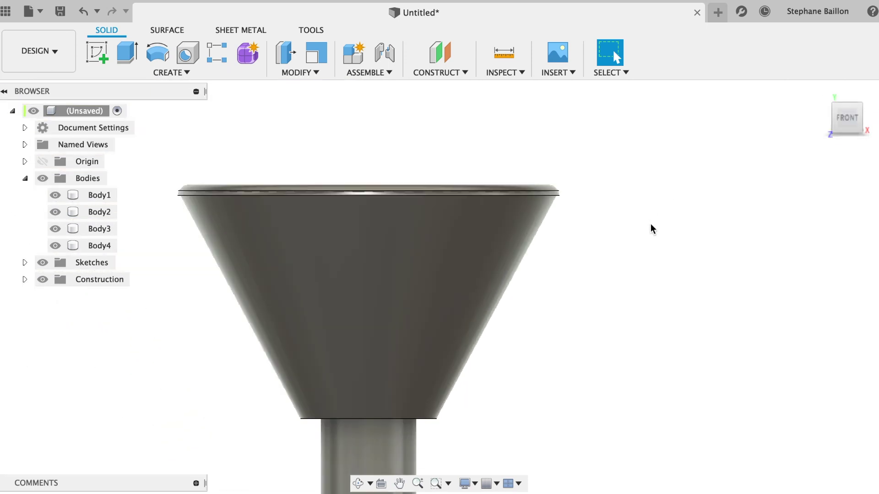
left_click(105, 246)
key("m")
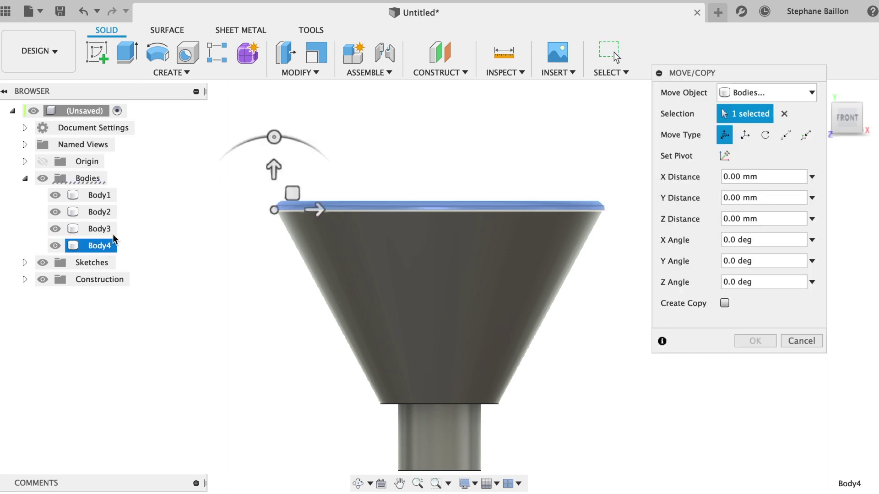
left_click_drag(273, 166, 272, 164)
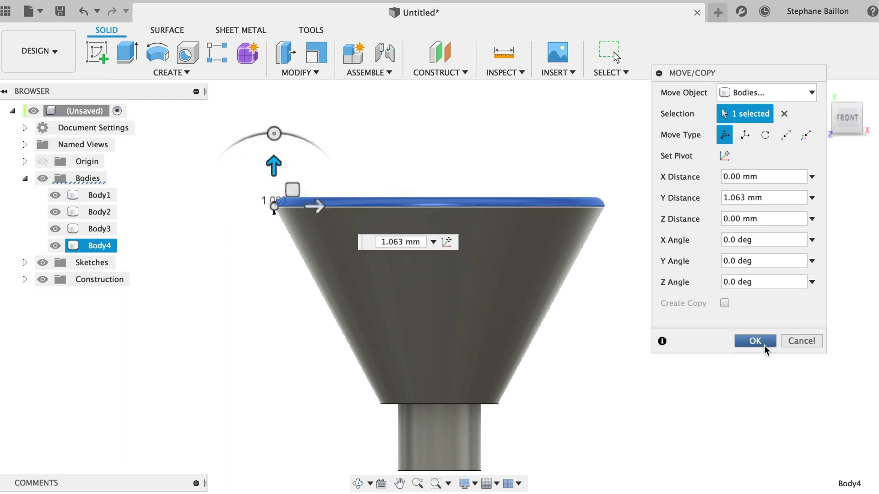
left_click(755, 341)
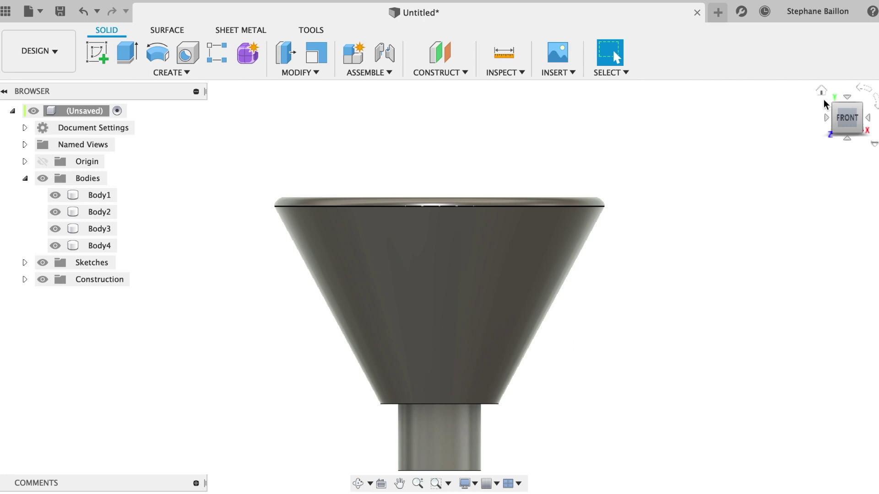
left_click(823, 90)
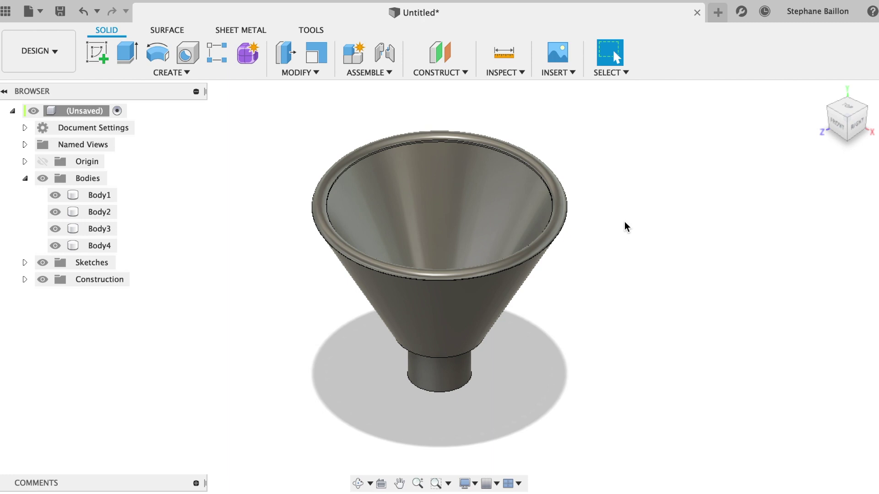
Combine Body1 with Body2, Body3 and Body4 as a Join, keeping the tool bodies
left_click(309, 70)
left_click(306, 179)
left_click(498, 301)
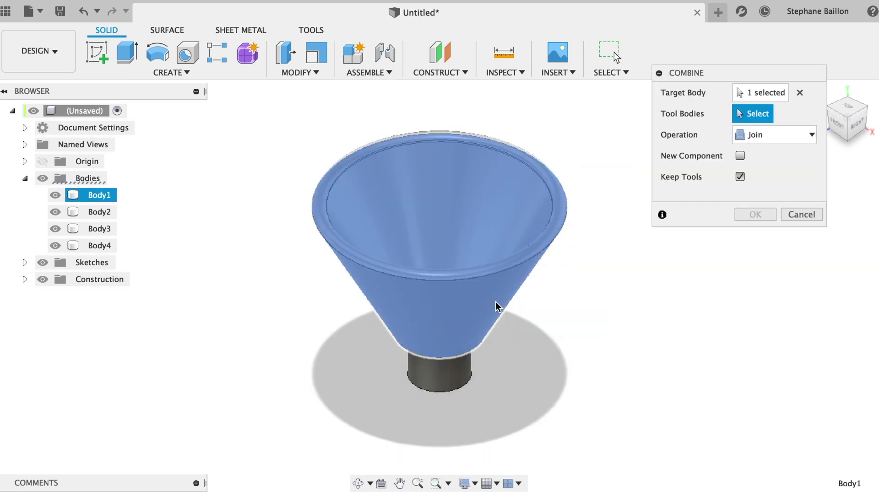
left_click(443, 340)
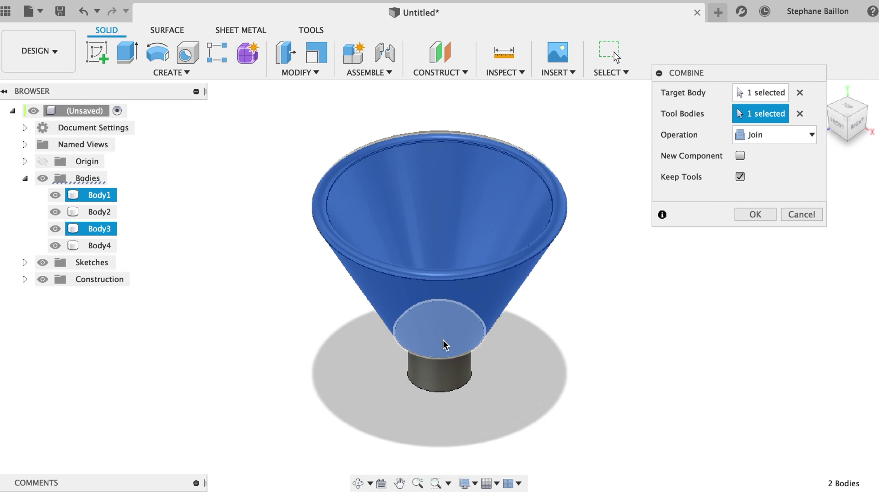
left_click(472, 275)
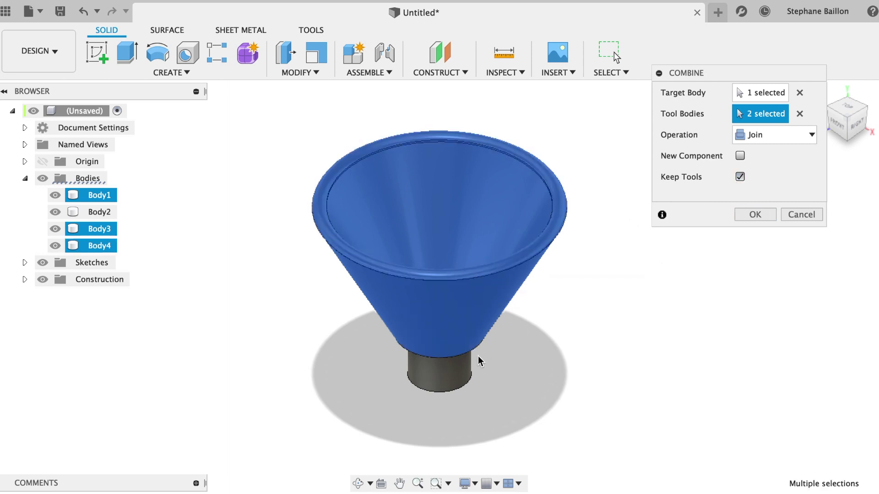
left_click(454, 373)
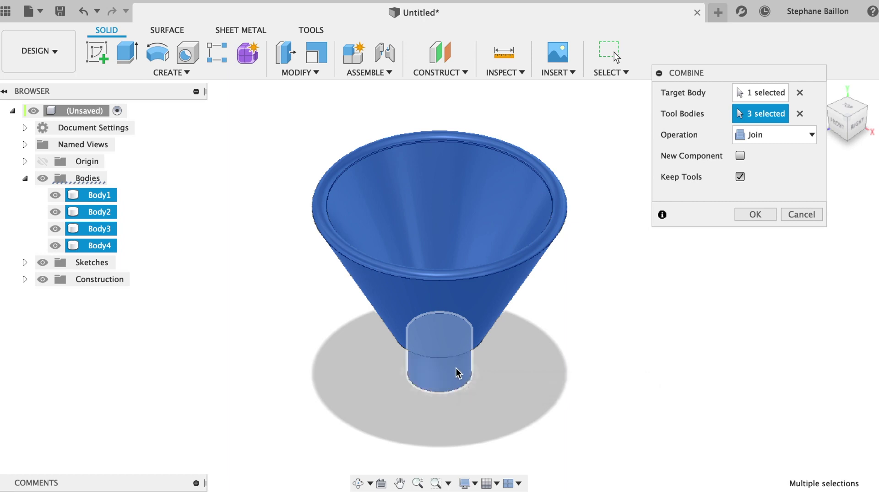
left_click(756, 215)
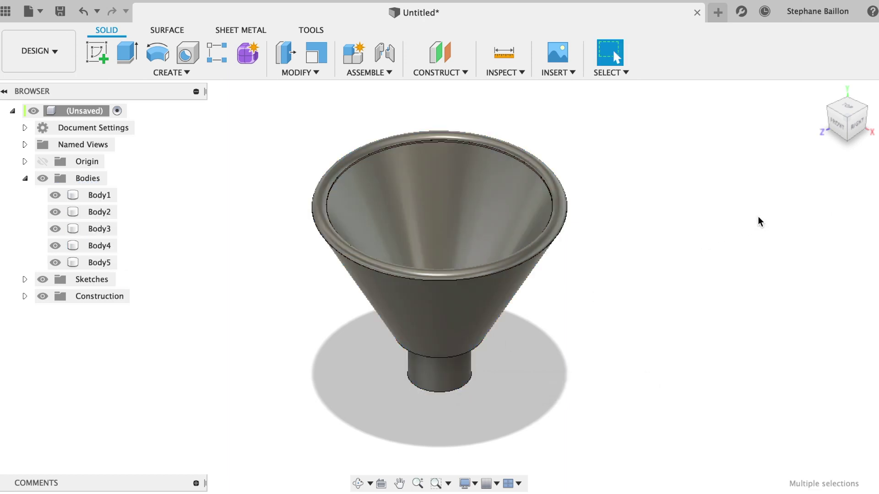
Hide all five bodies, then show and re-hide each one in turn to inspect it
left_click(55, 195)
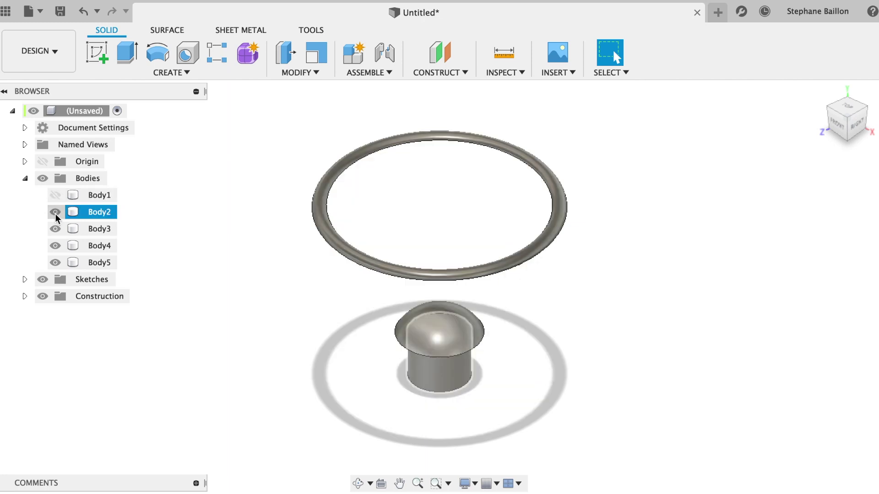
left_click(55, 213)
left_click(56, 228)
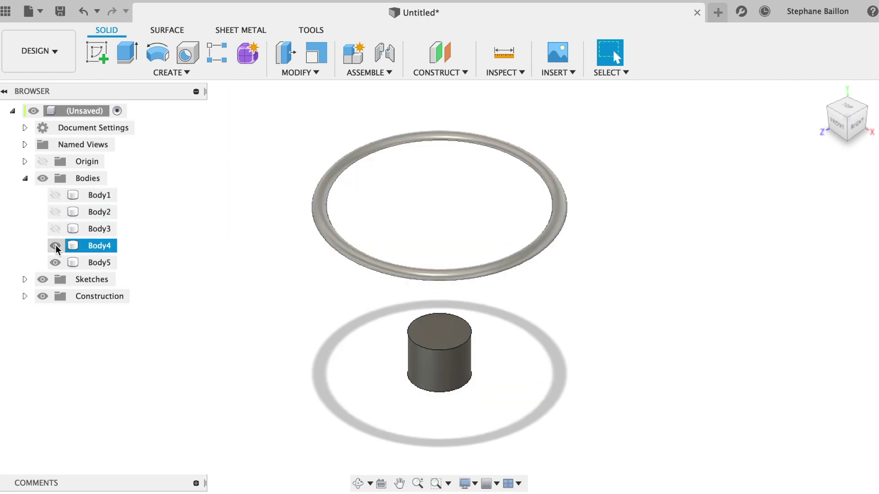
left_click(56, 245)
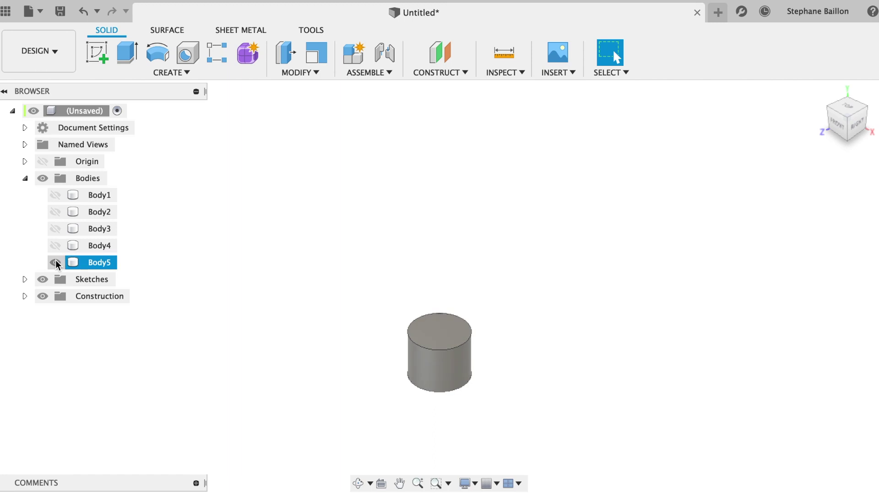
left_click(56, 261)
left_click(56, 196)
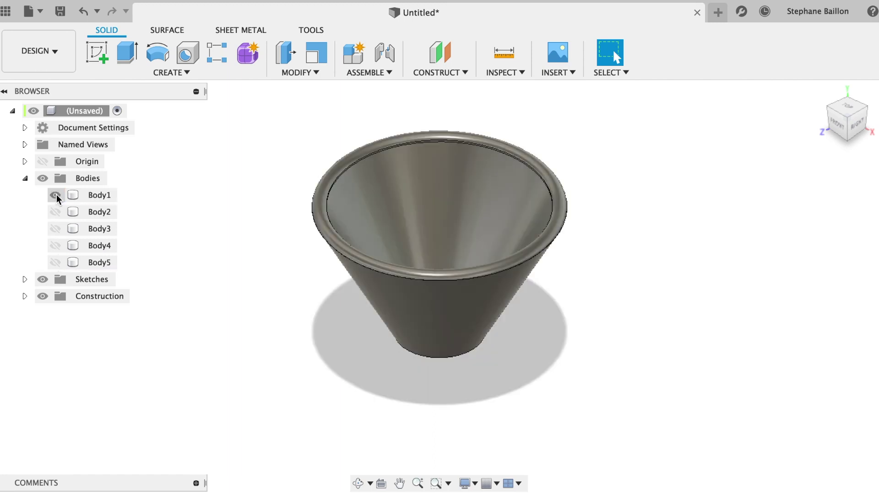
left_click(56, 195)
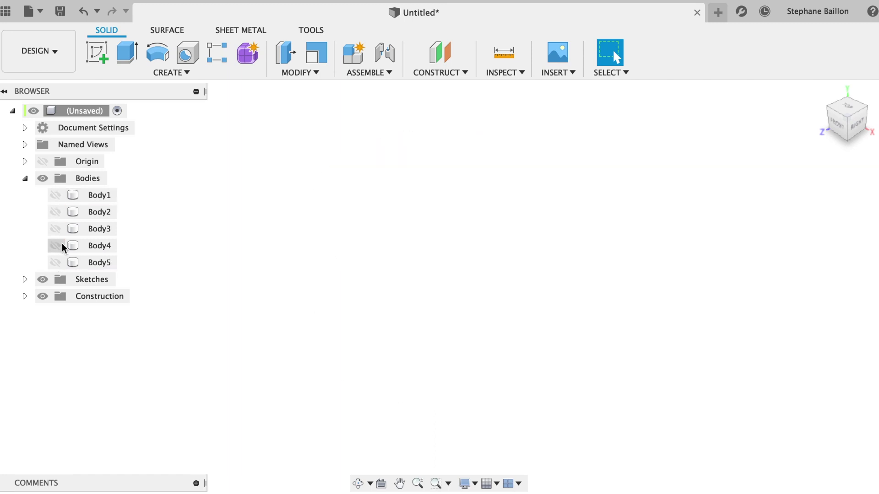
left_click(56, 213)
left_click(57, 217)
left_click(56, 229)
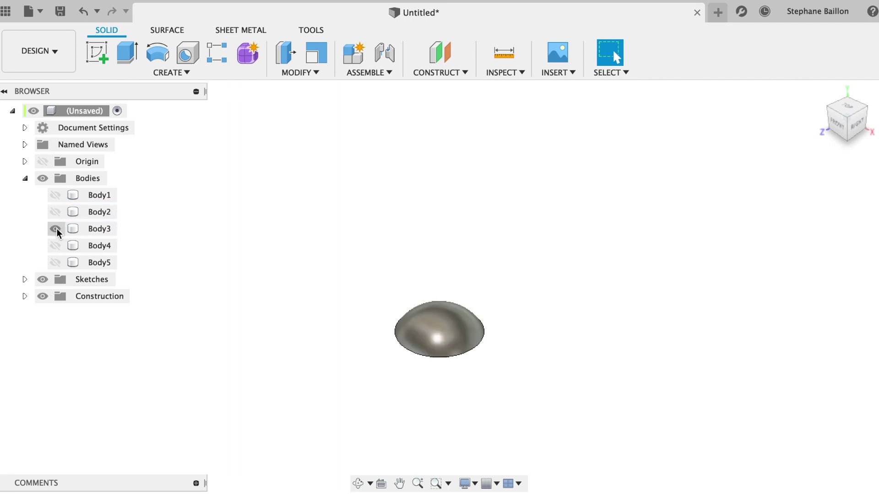
left_click(57, 229)
left_click(57, 245)
left_click(56, 245)
left_click(58, 264)
left_click(57, 264)
Show Body1, Body2 and Body3 to form the funnel and view it from the right
left_click(56, 195)
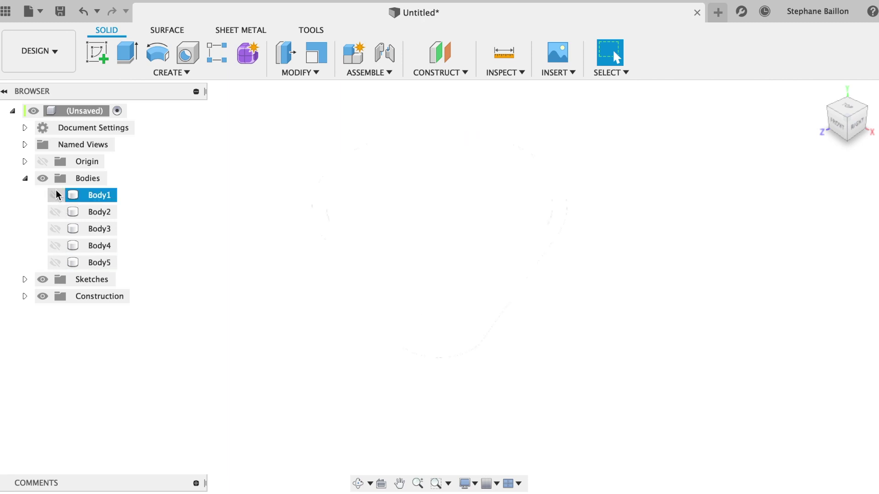
left_click(55, 211)
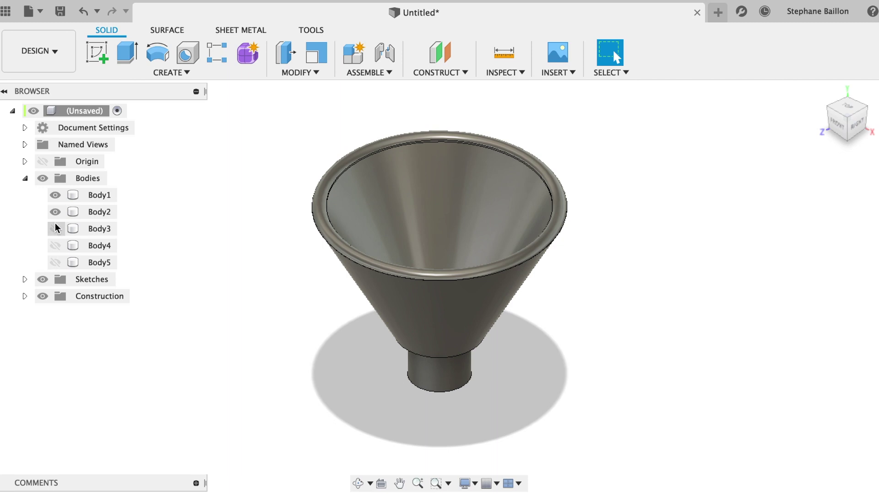
left_click(54, 229)
left_click(55, 196)
left_click(854, 128)
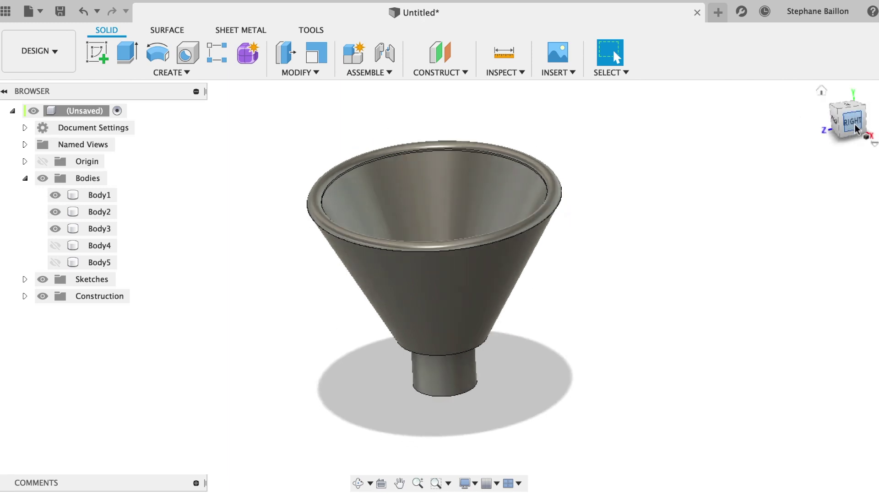
Raise the stem cylinder Body2 by 1.926 mm so it meets the cone's bottom
left_click(100, 213)
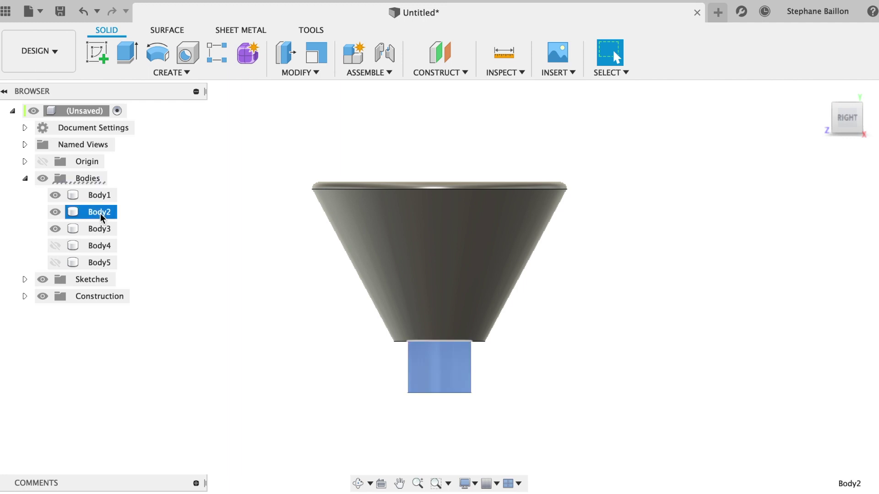
key("m")
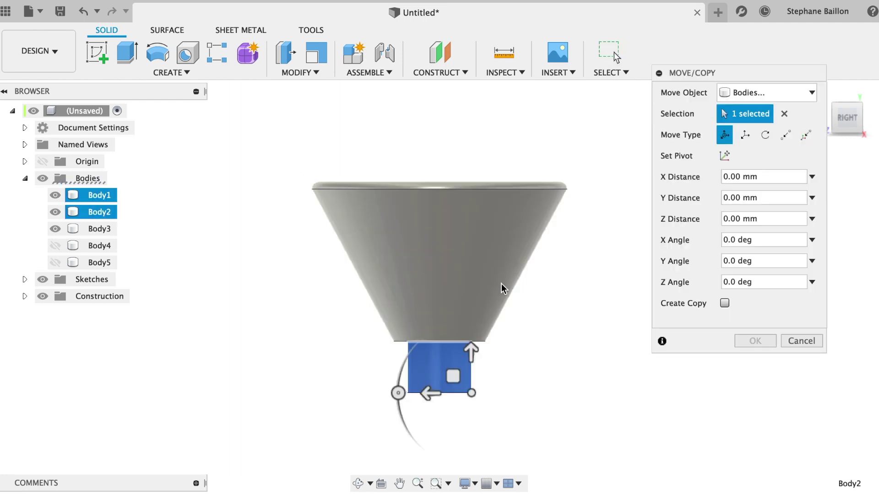
left_click_drag(471, 352, 472, 349)
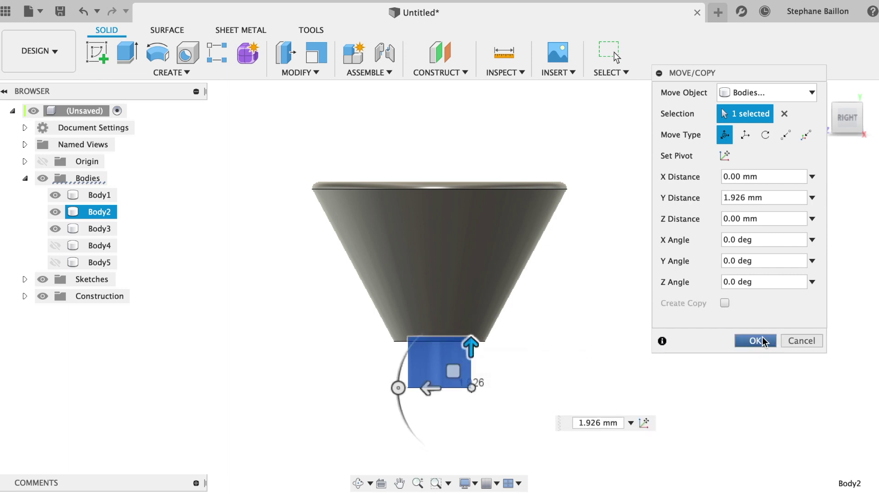
left_click(755, 341)
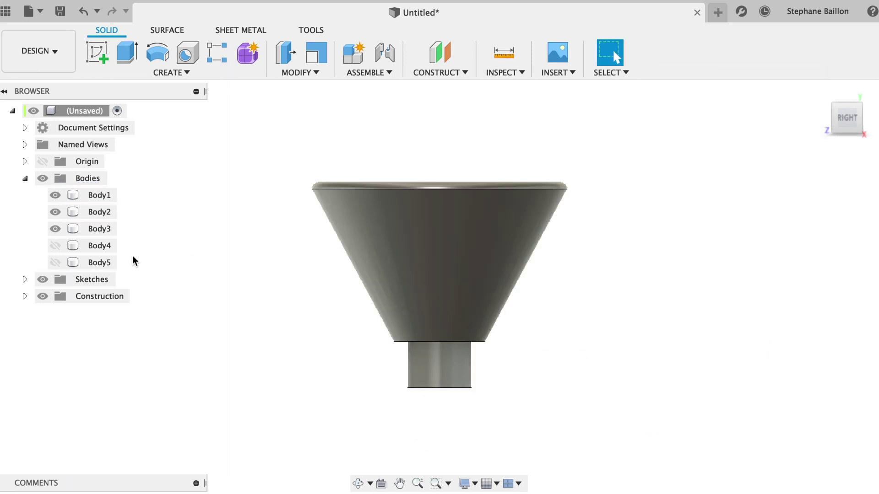
left_click(309, 73)
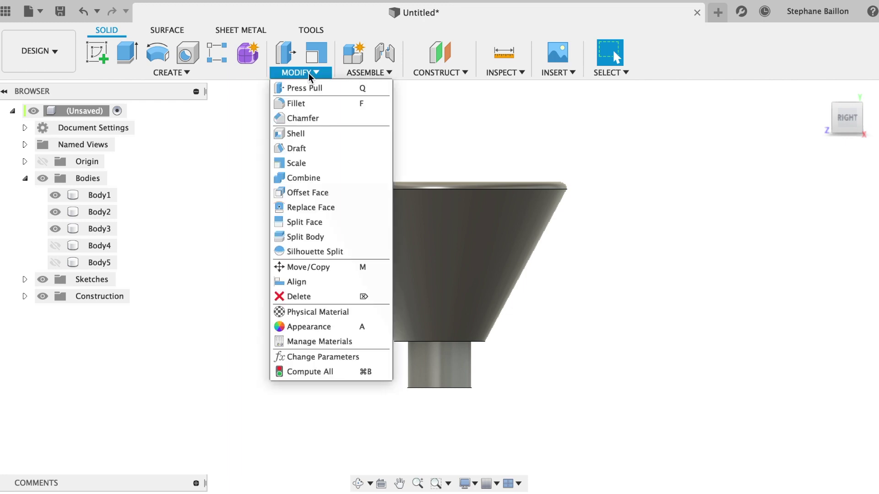
Combine the dome Body3 into the stem Body2 using a Join operation
left_click(311, 177)
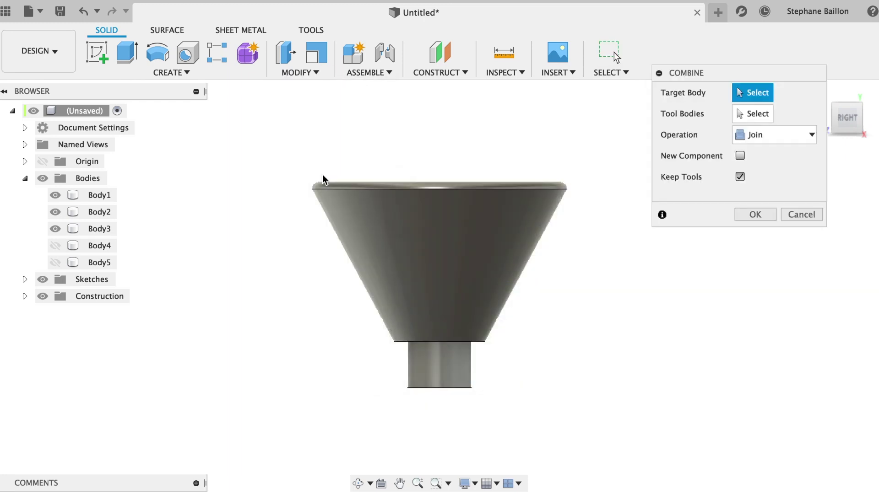
left_click(419, 378)
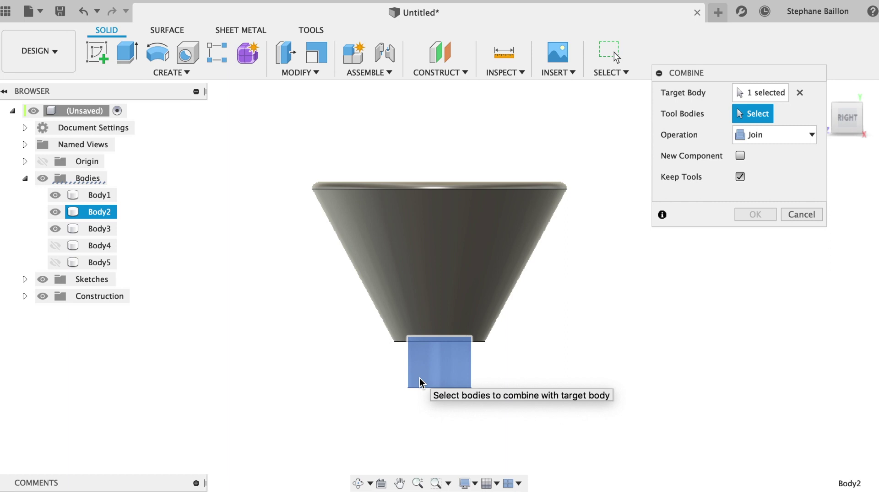
left_click(105, 230)
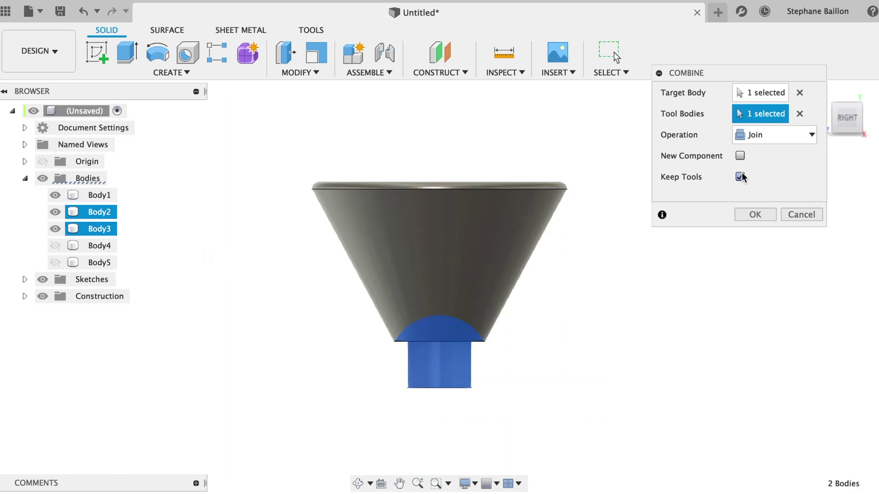
left_click(762, 216)
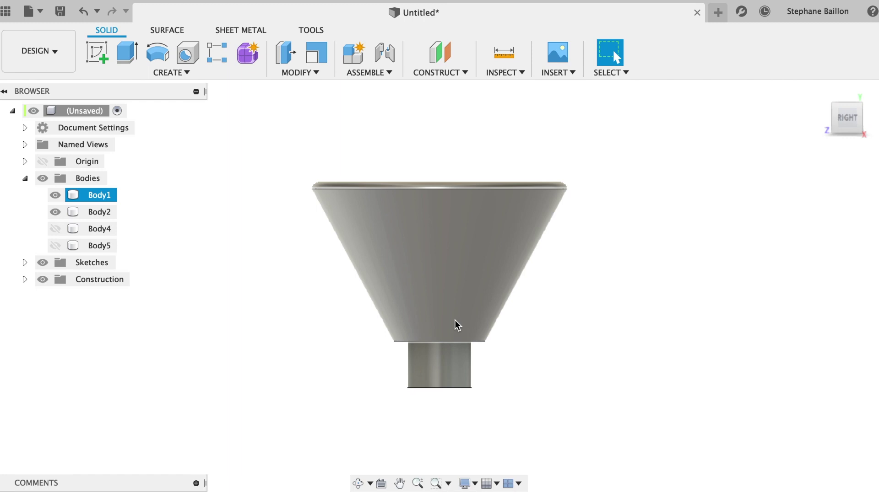
left_click(104, 213)
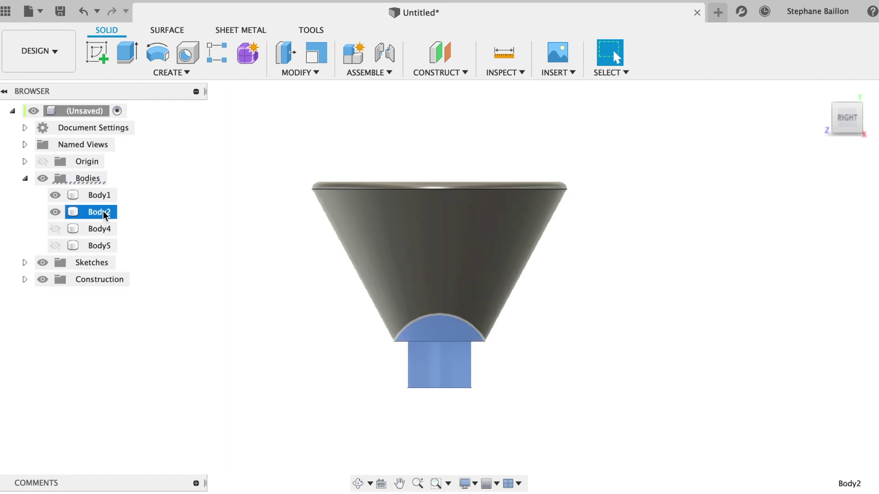
key("m")
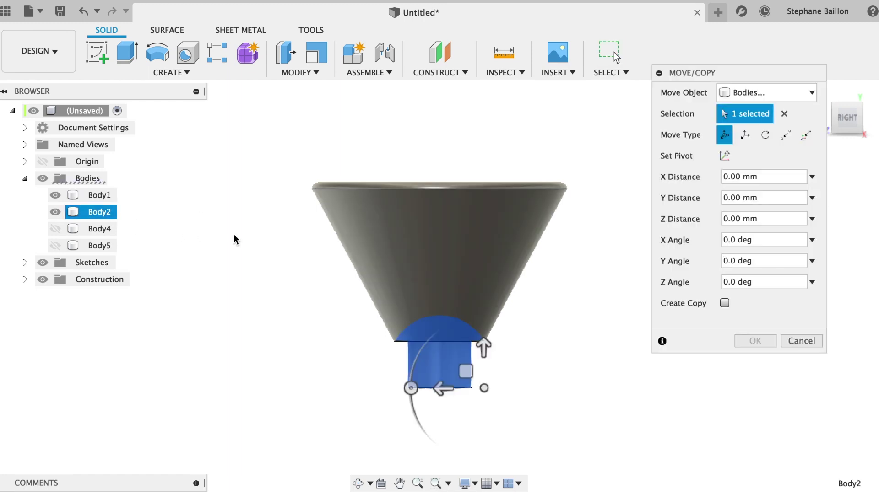
Cancel the stem move and offset the stem's outer face outward by 5.163 mm
left_click_drag(483, 348, 484, 348)
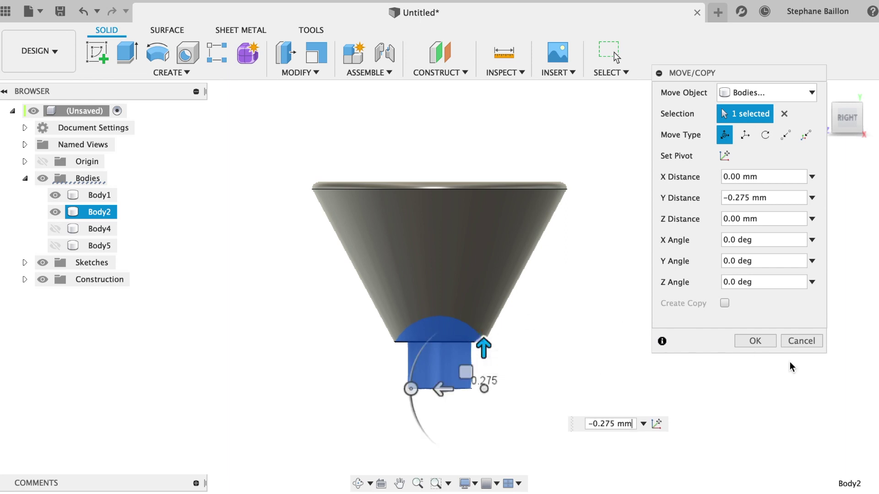
left_click(801, 342)
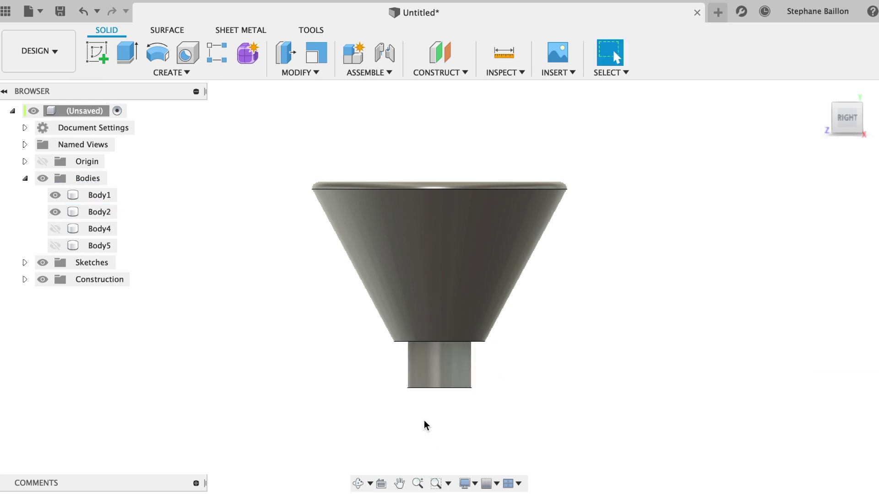
left_click(289, 73)
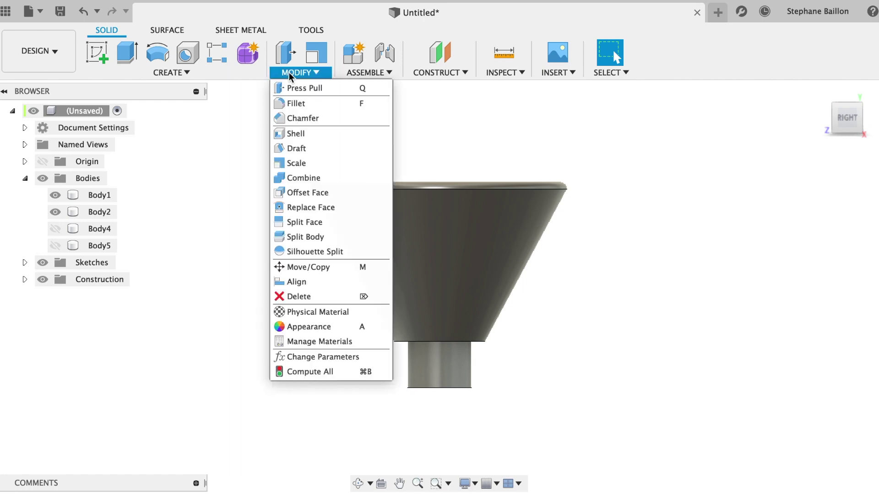
left_click(311, 193)
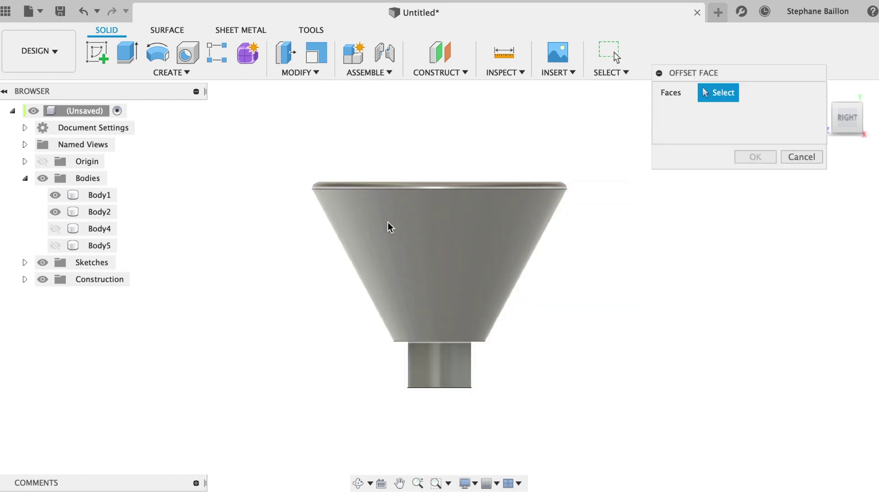
left_click(462, 378)
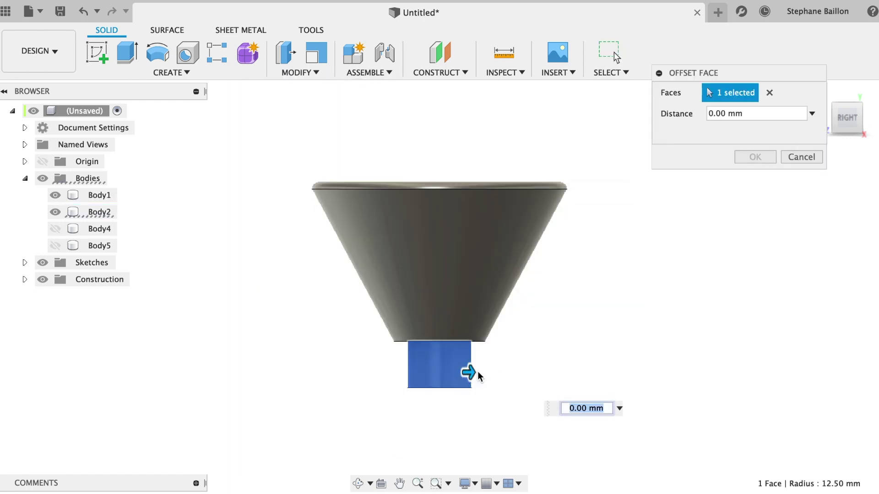
left_click_drag(472, 375, 477, 374)
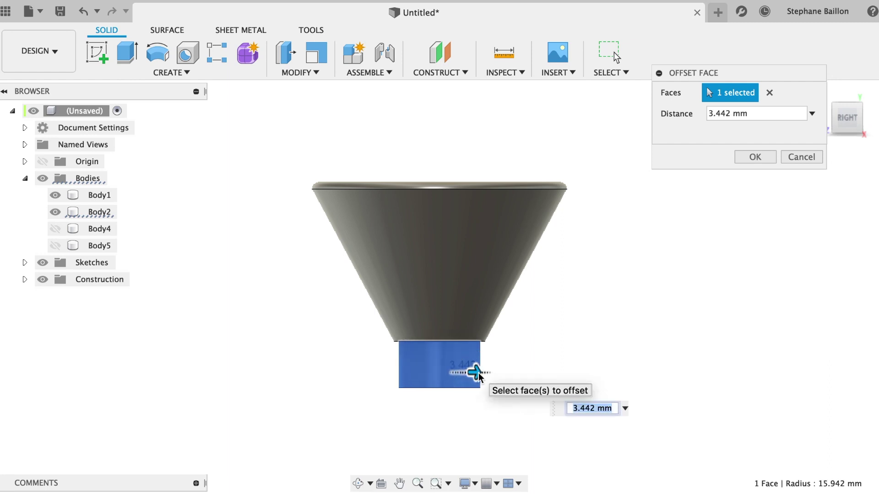
left_click_drag(476, 375, 479, 373)
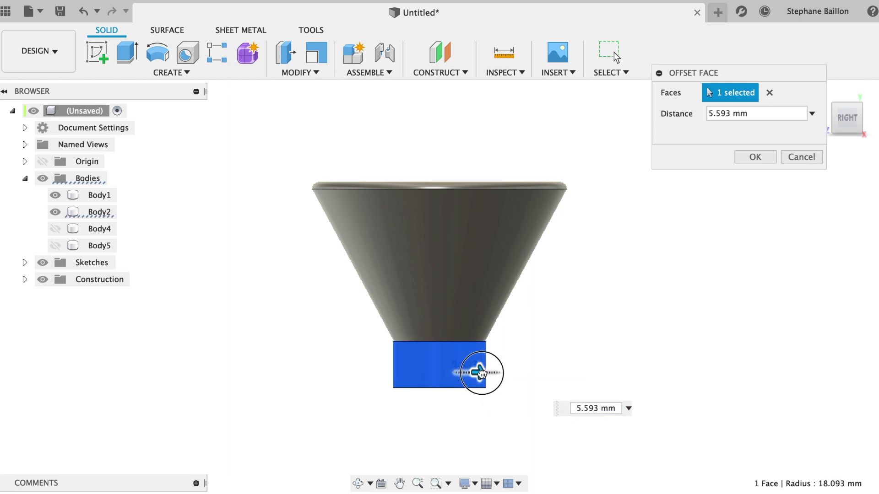
left_click_drag(479, 373, 478, 373)
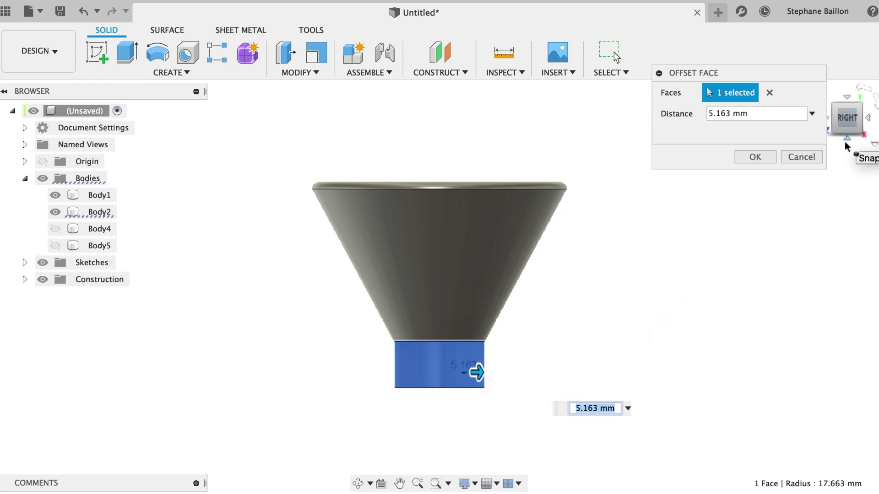
left_click(753, 158)
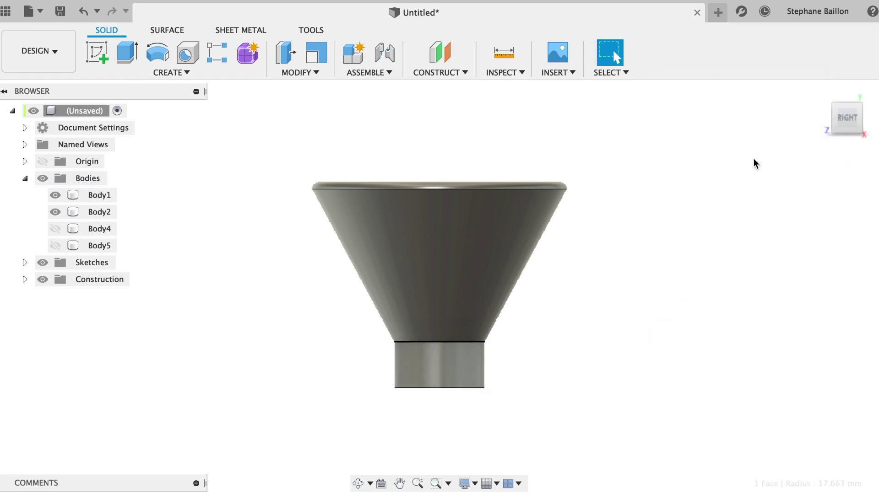
mouse_move(846, 120)
left_mouse_down()
mouse_move(848, 154)
mouse_move(847, 120)
left_mouse_up()
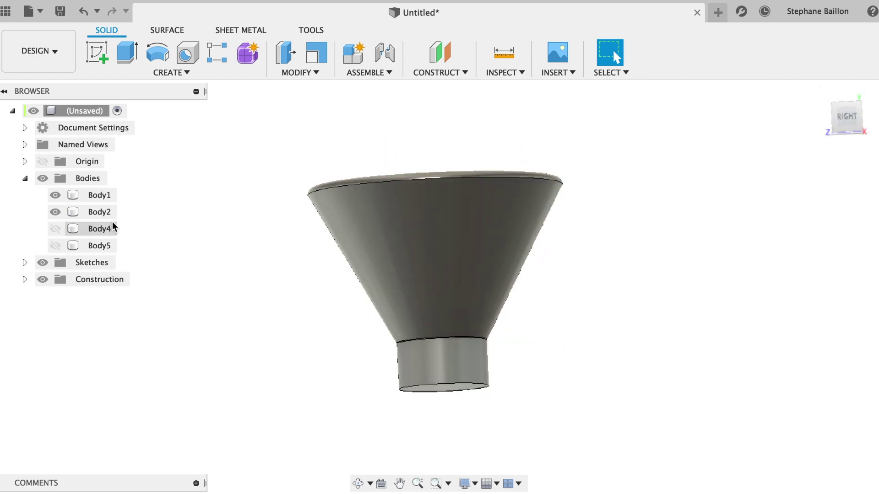
Raise the stem Body2 another 0.828 mm
left_click(100, 214)
key("m")
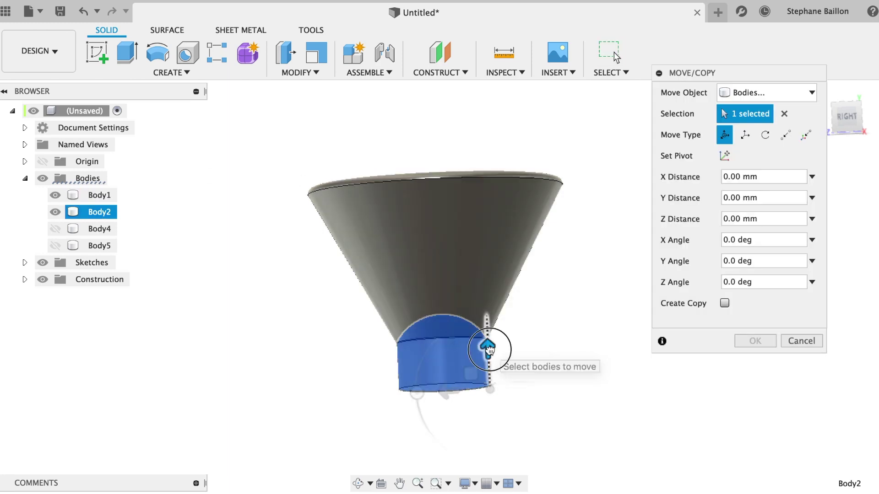
left_click_drag(488, 349, 490, 351)
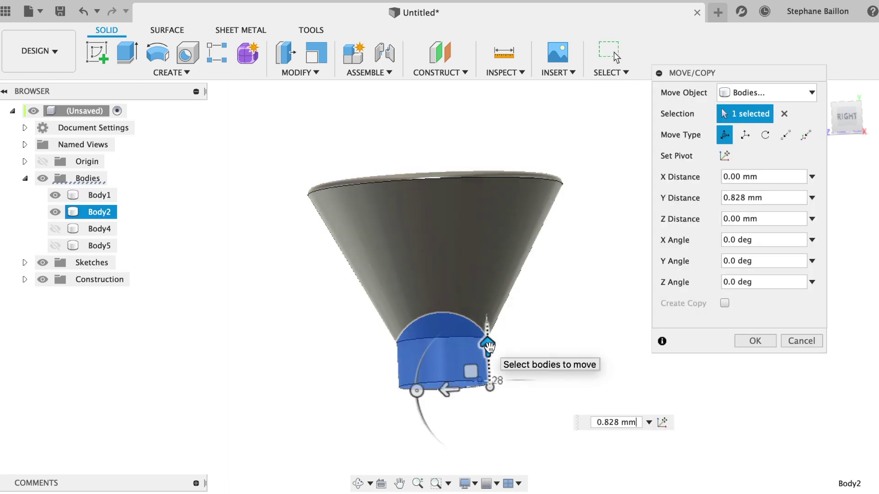
left_click(754, 342)
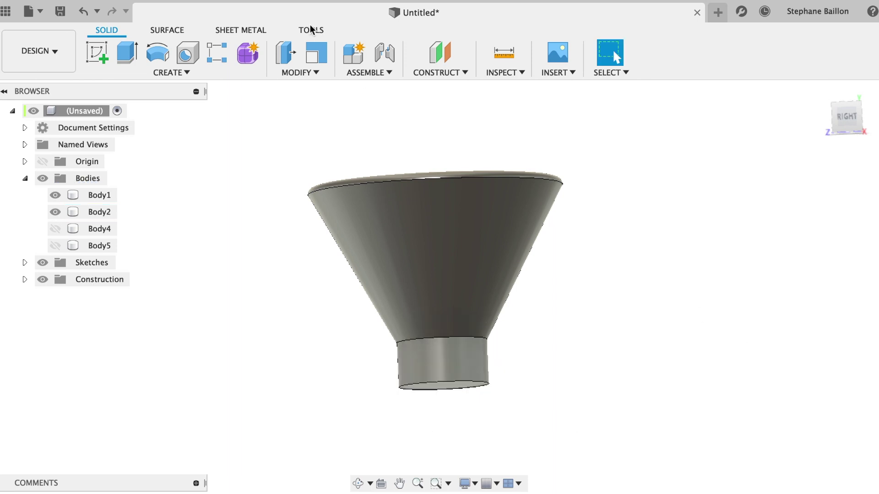
Join the stem Body2 into the cone Body1 as one funnel body, then hide it
left_click(299, 72)
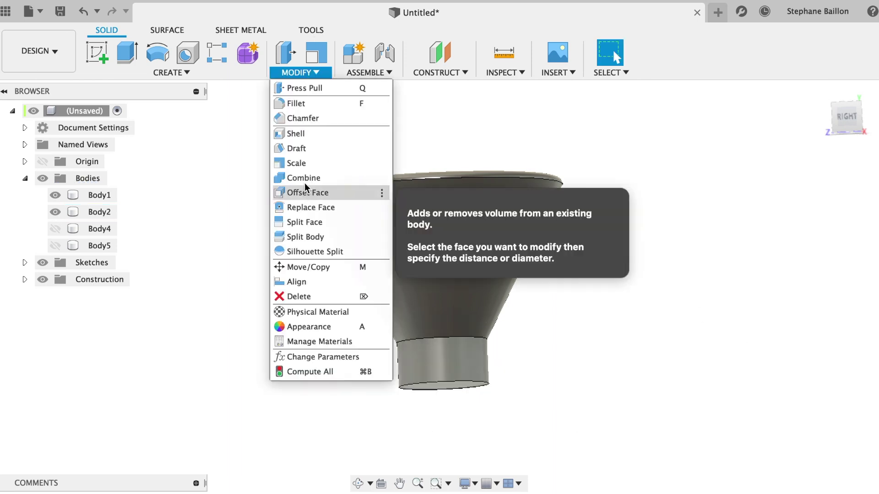
left_click(305, 178)
left_click(453, 241)
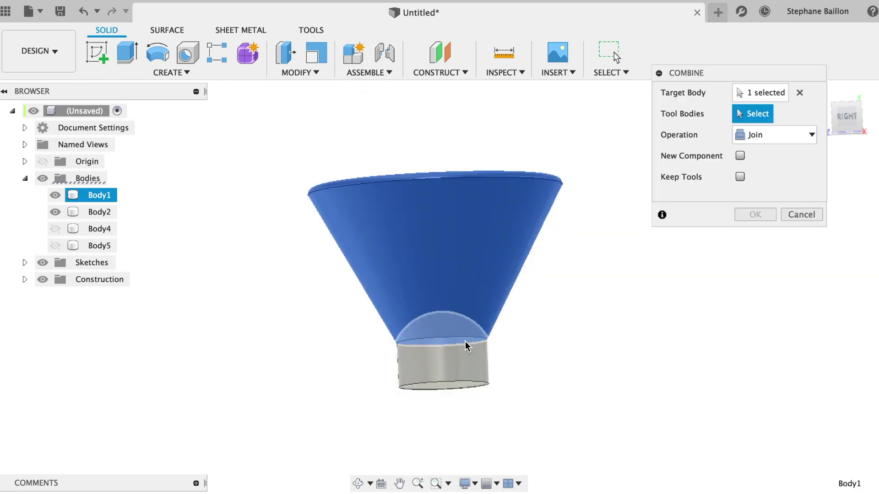
left_click(460, 351)
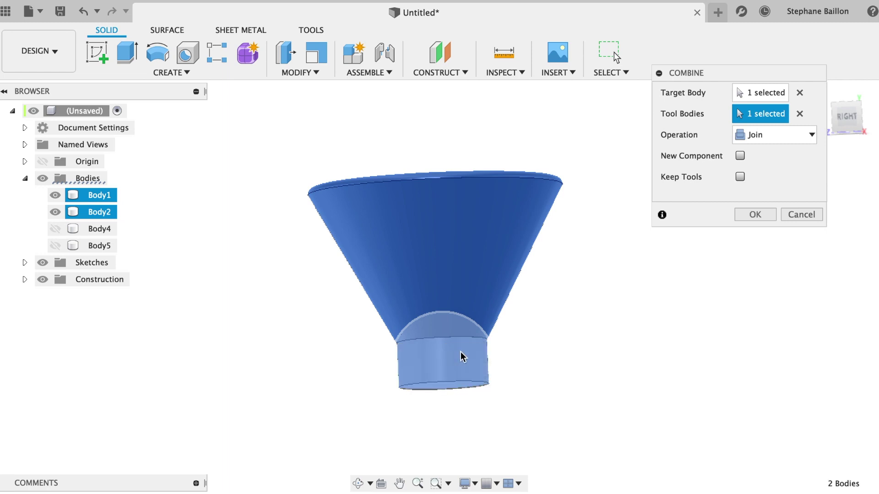
left_click(764, 215)
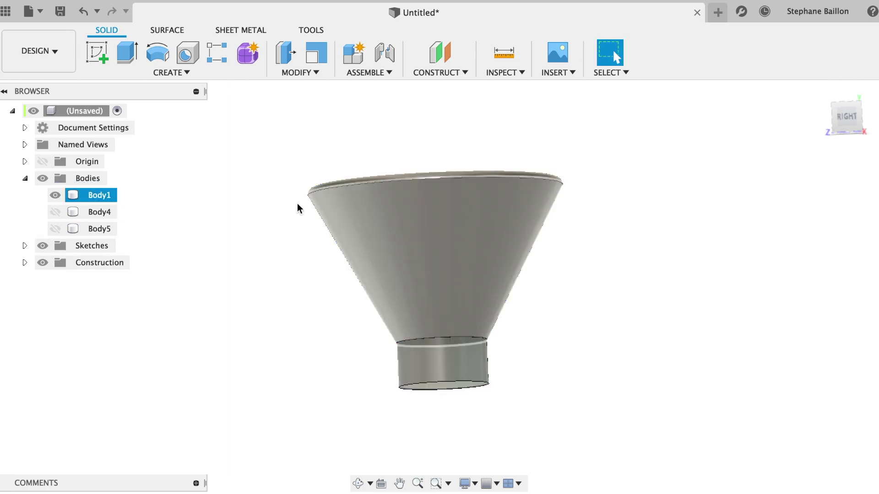
left_click(56, 195)
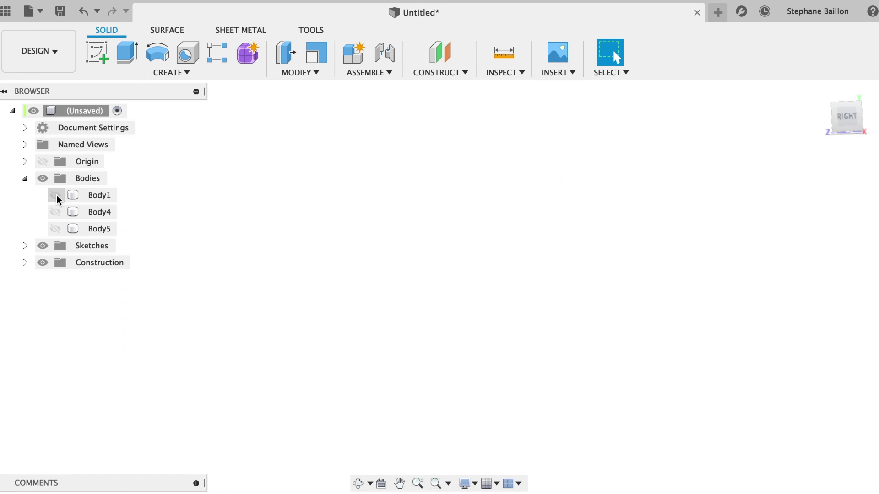
Inspect the combined funnel from the home, orbited and right-side views, zoomed out
mouse_move(847, 116)
left_click(822, 90)
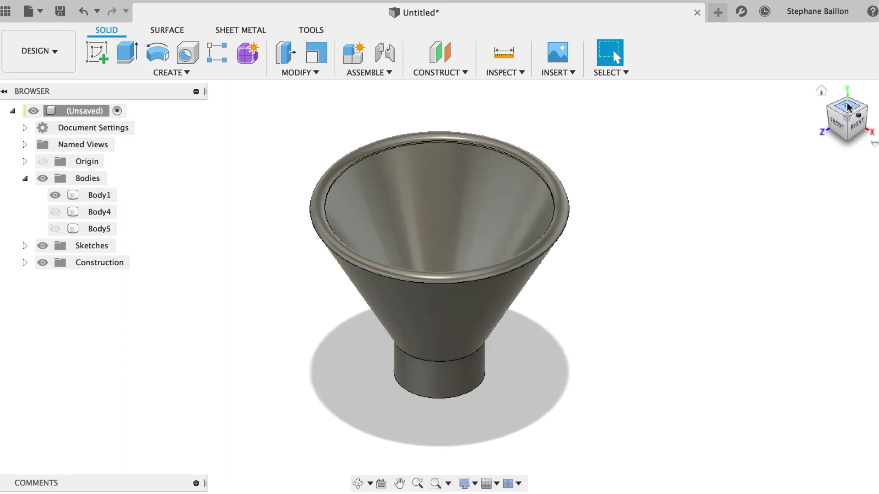
mouse_move(847, 107)
left_mouse_down()
mouse_move(815, 134)
mouse_move(781, 134)
mouse_move(750, 157)
mouse_move(752, 169)
mouse_move(769, 141)
mouse_move(814, 151)
mouse_move(798, 166)
mouse_move(777, 165)
mouse_move(805, 159)
left_mouse_up()
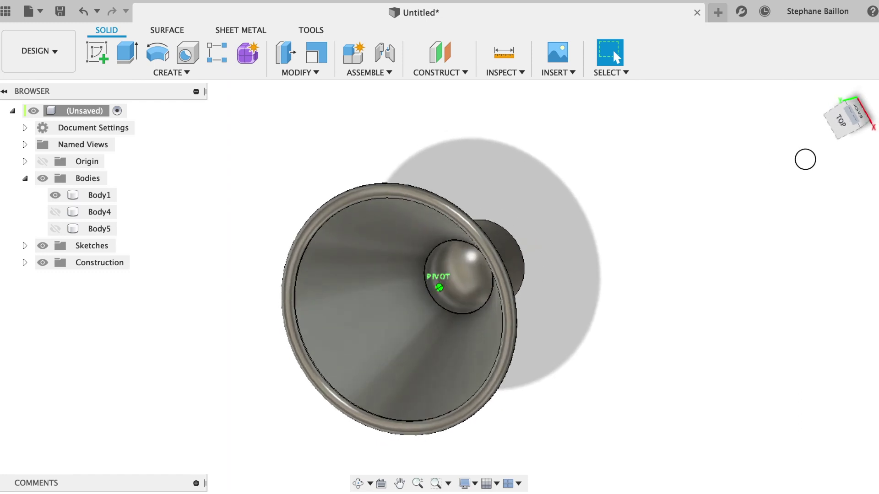
left_click_drag(805, 159, 805, 159)
left_click(822, 93)
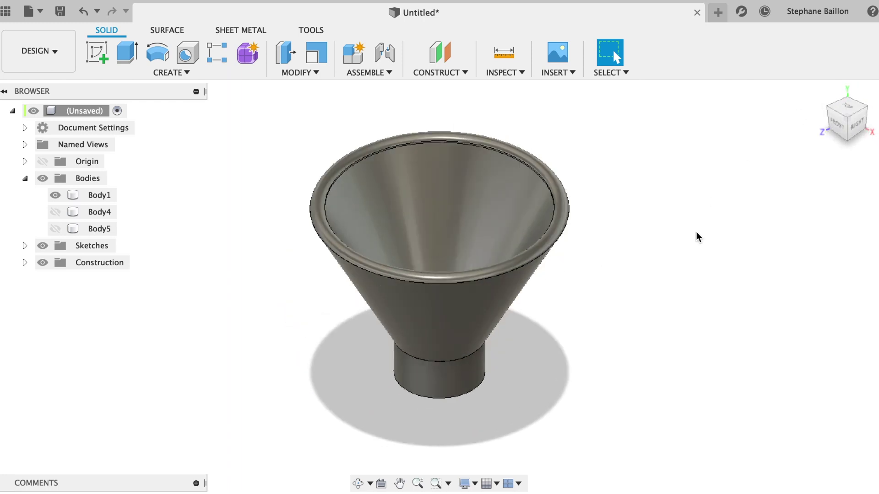
left_click(857, 124)
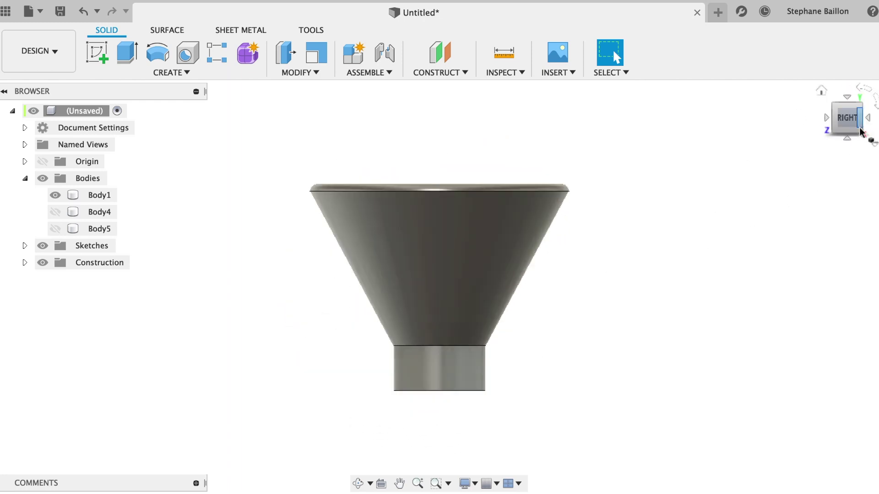
scroll(521, 394, "down", 3)
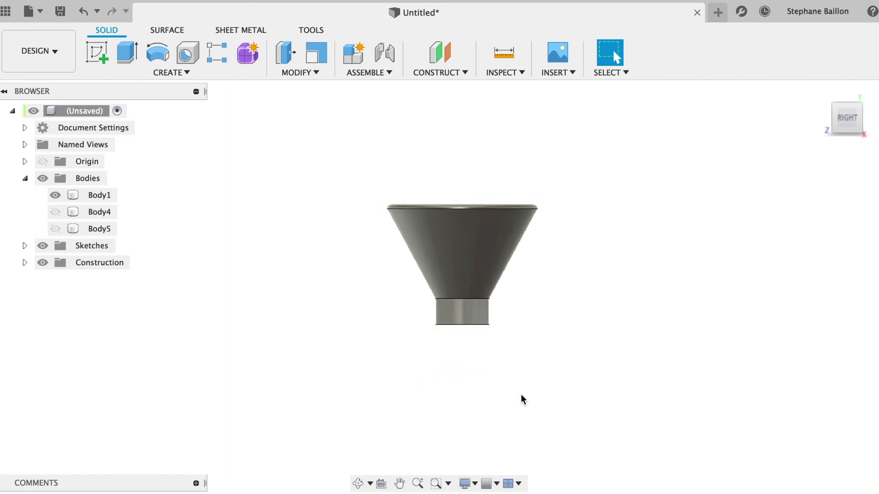
scroll(521, 394, "down", 2)
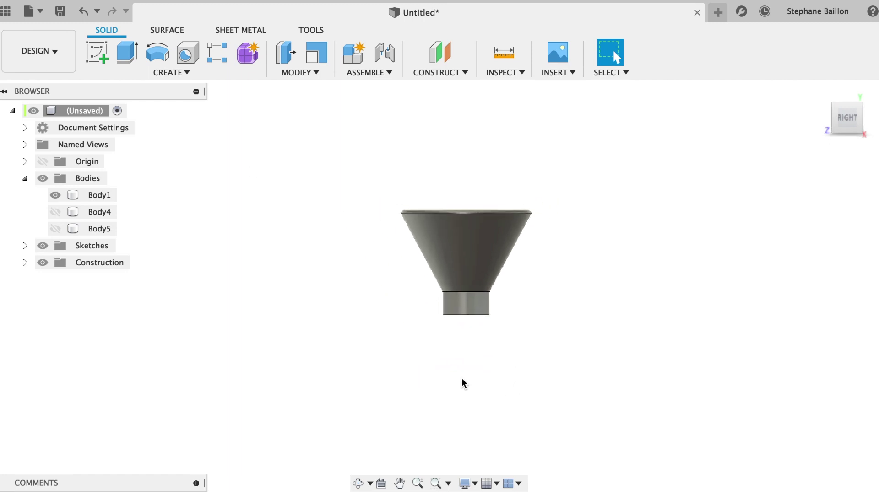
left_click(185, 73)
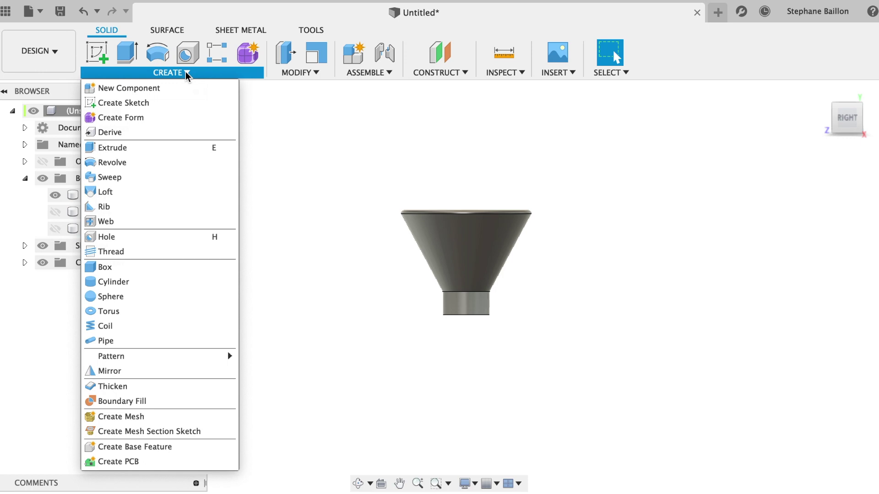
Start a sphere with its centre placed at the origin
left_click(147, 297)
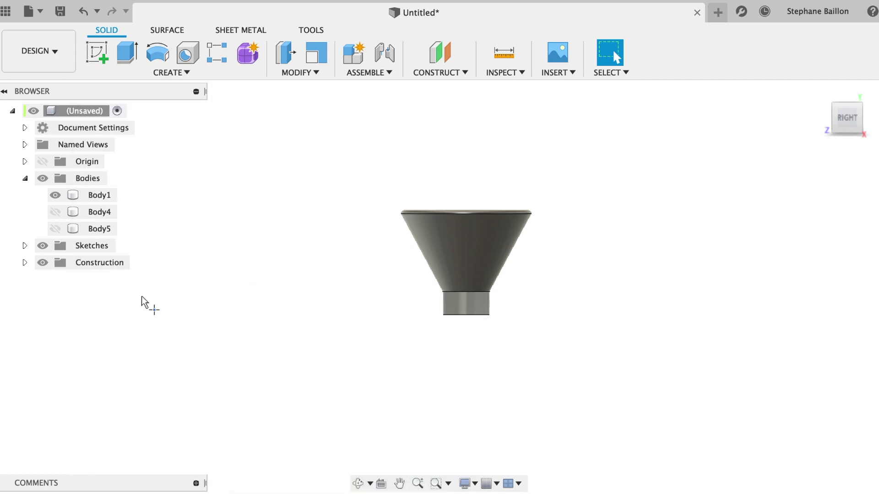
left_click(425, 298)
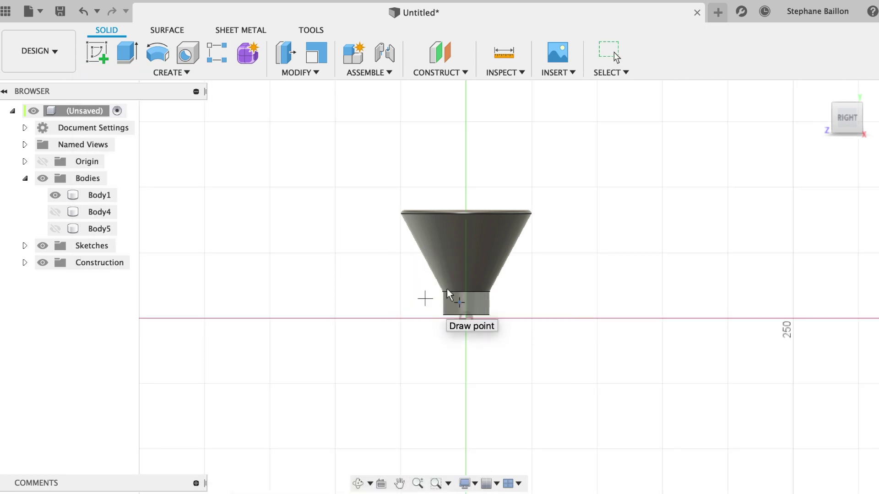
left_click(467, 316)
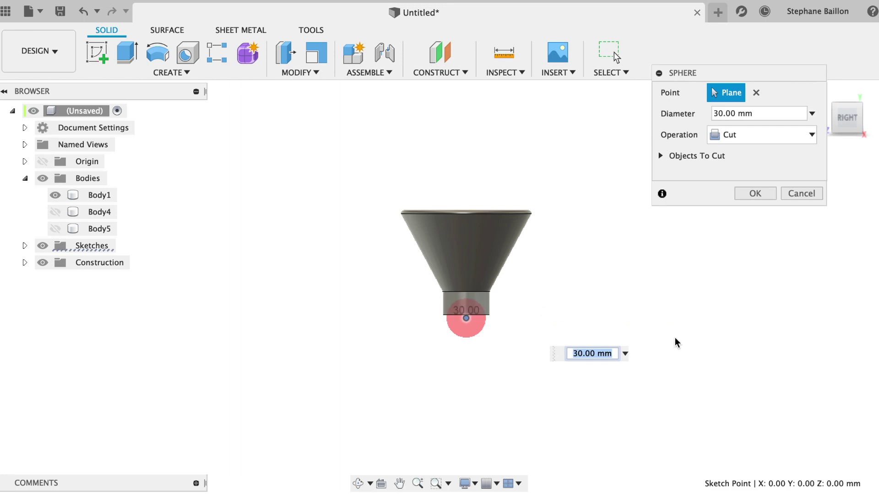
left_click(812, 135)
left_click(813, 136)
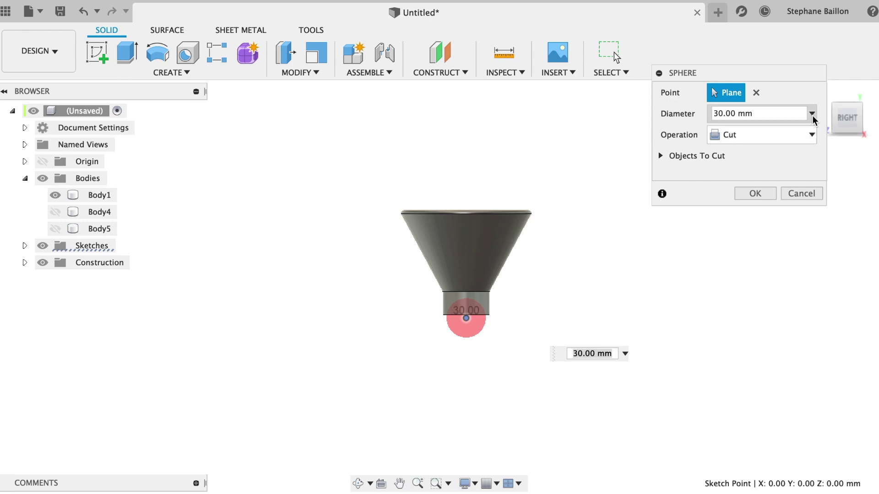
Measure the 98.759 mm rim, then make the sphere a 100 mm New Body
left_click(812, 114)
left_click(758, 207)
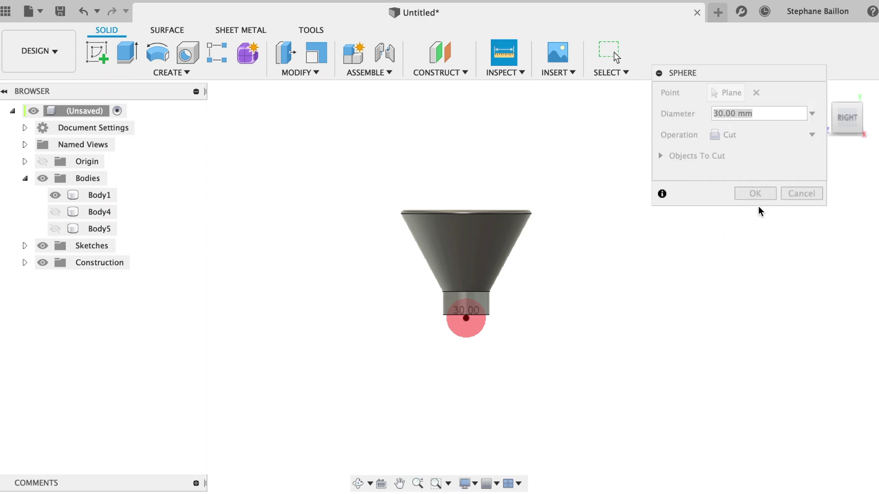
left_click(459, 213)
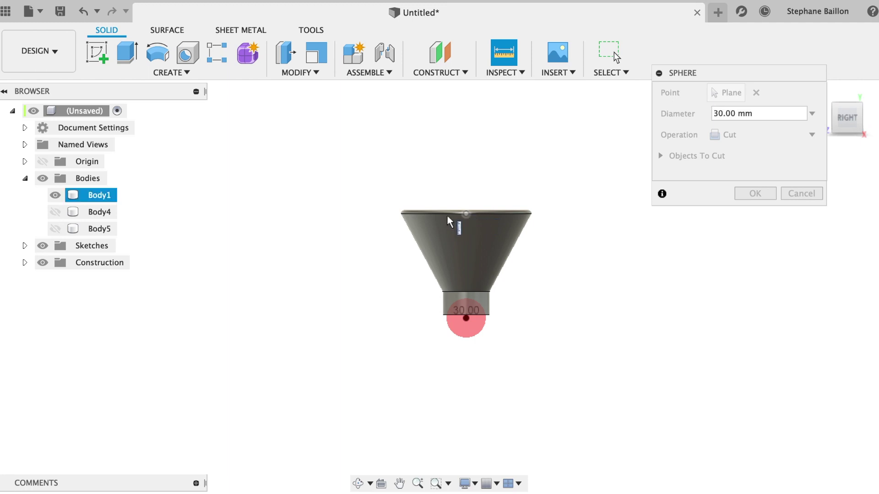
left_click(408, 212)
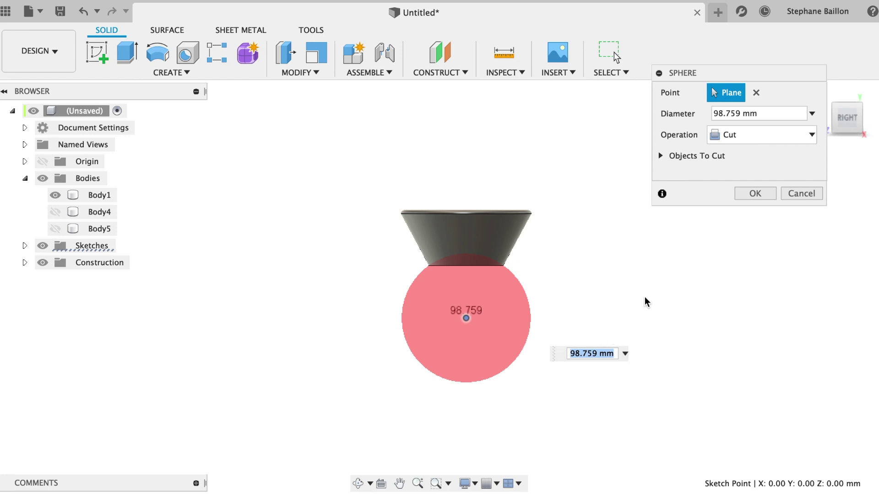
type("100")
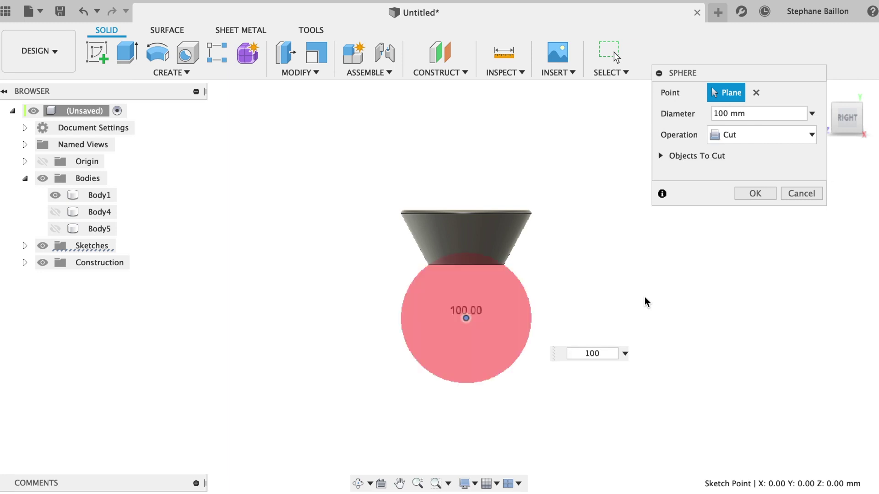
left_click(798, 139)
left_click(768, 198)
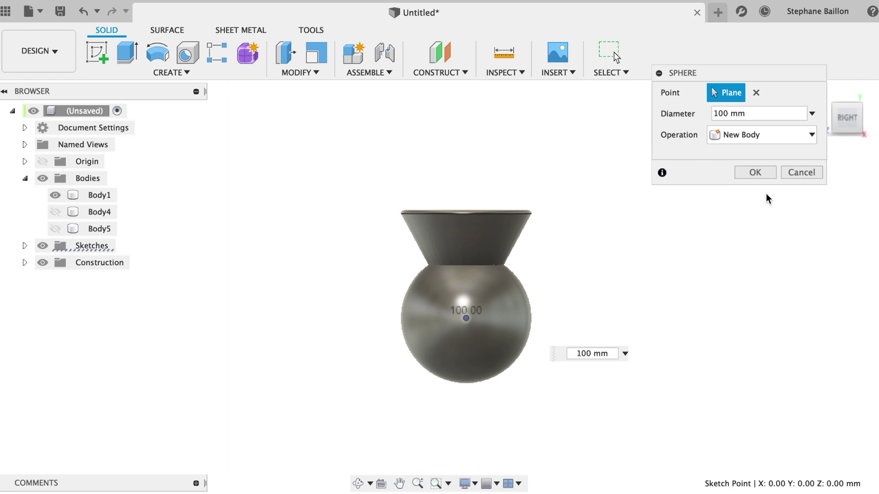
left_click(760, 173)
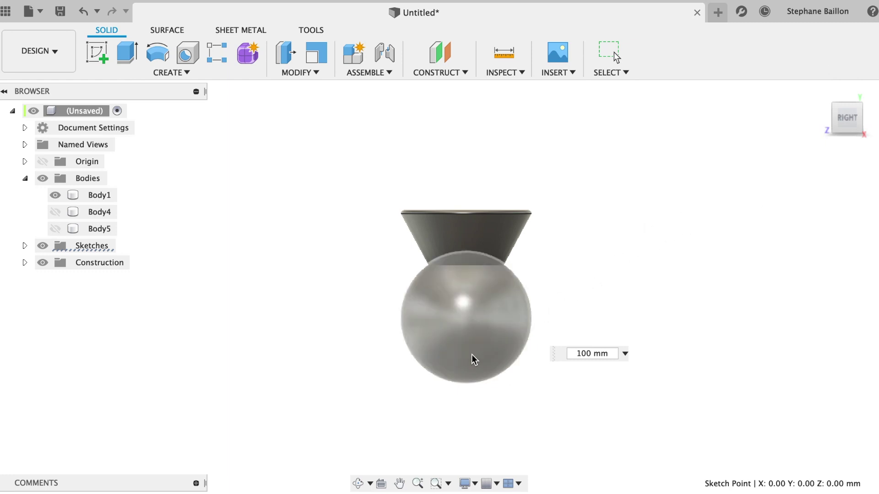
left_click(103, 229)
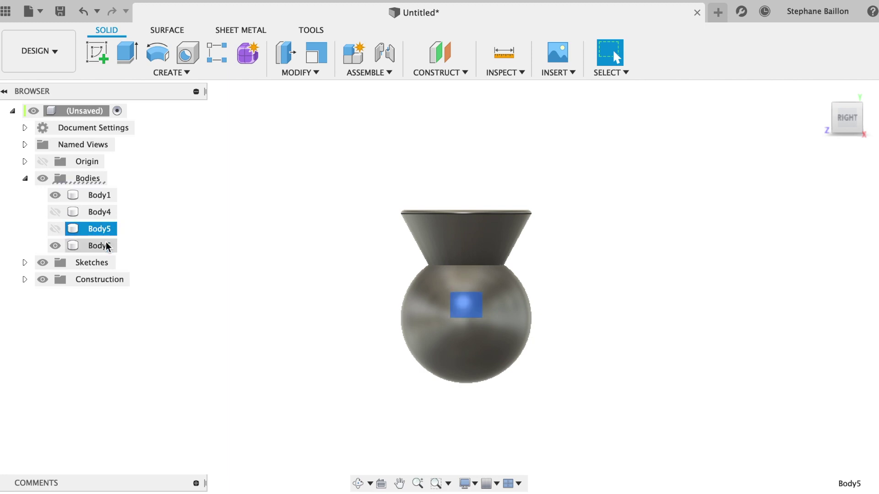
Raise the sphere Body6 by 63.373 mm
left_click(106, 246)
key("m")
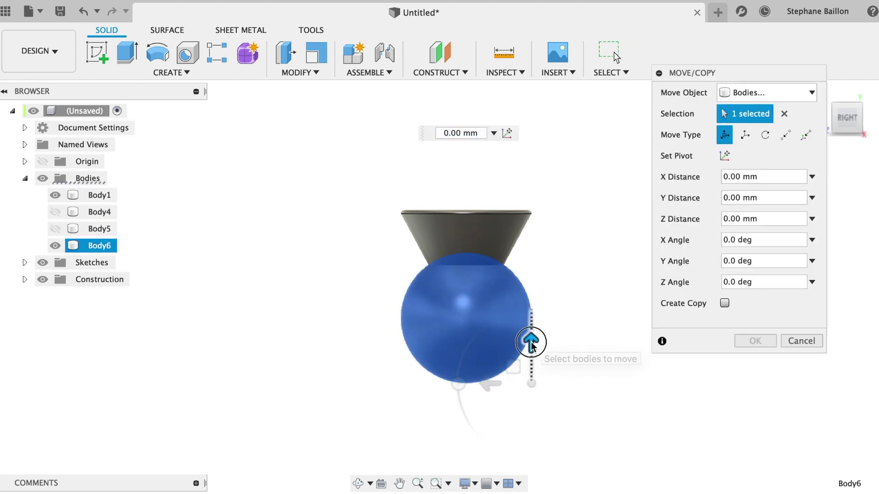
left_click_drag(531, 341, 537, 263)
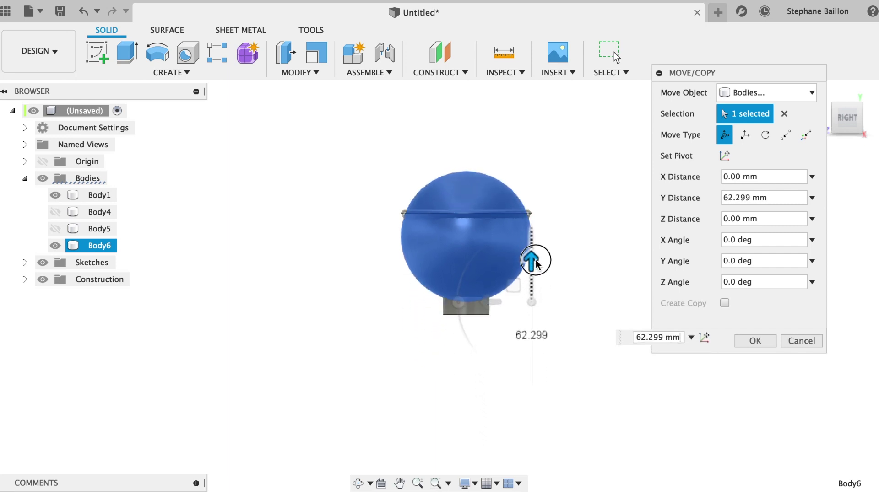
left_click_drag(536, 264, 536, 264)
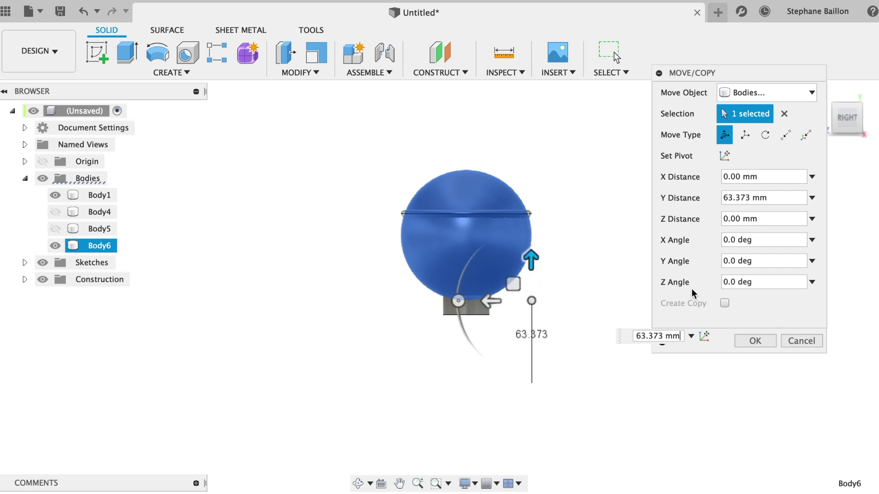
left_click(764, 343)
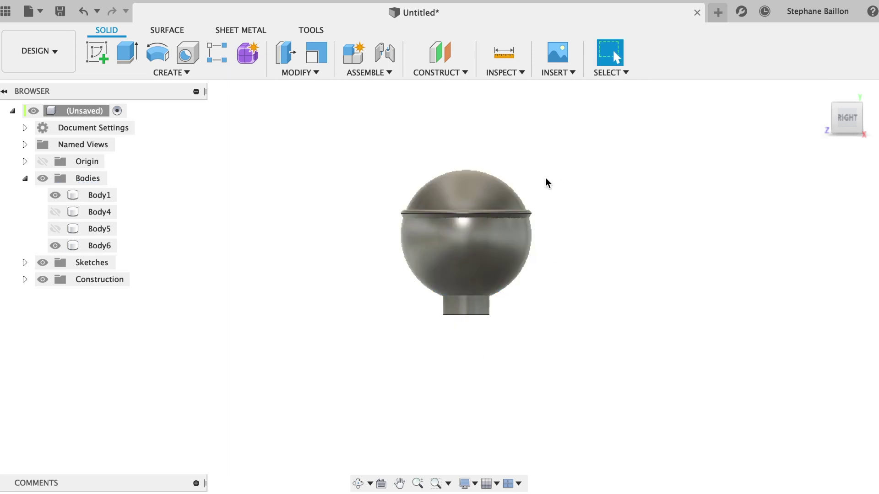
left_click(461, 195)
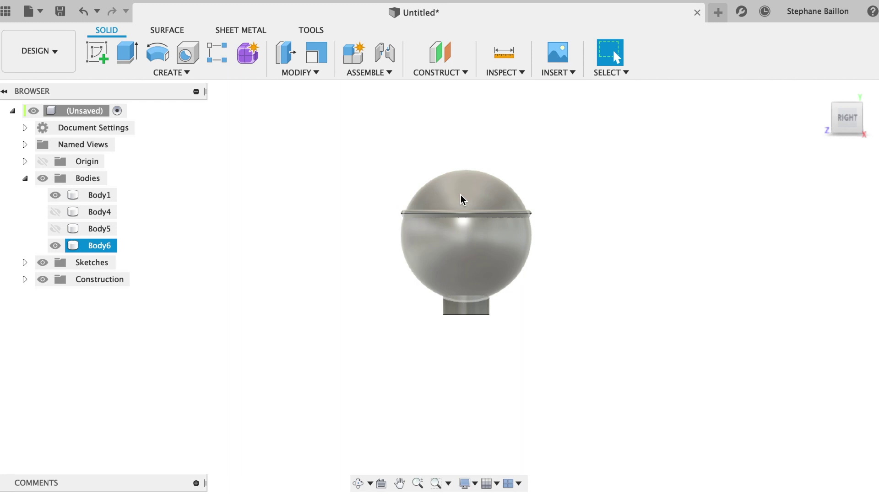
key("Escape")
Offset the sphere's outer face outward 23.31 mm to enlarge it
left_click(316, 73)
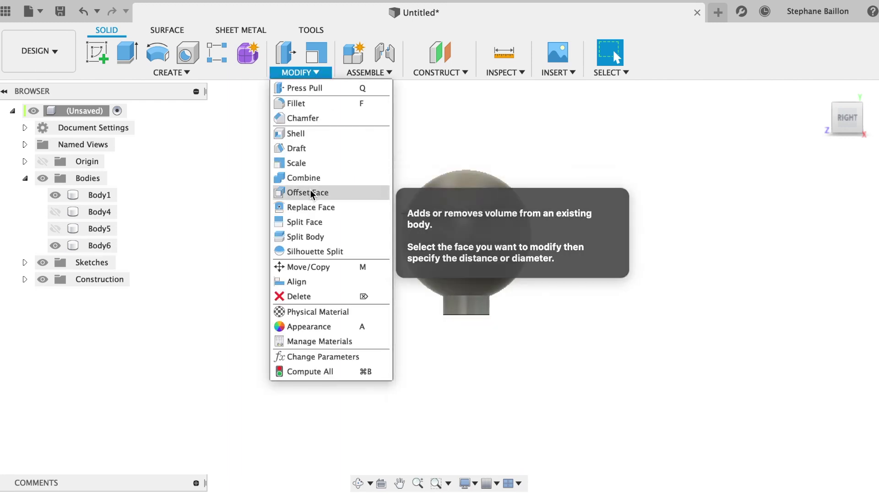
left_click(310, 192)
left_click(496, 205)
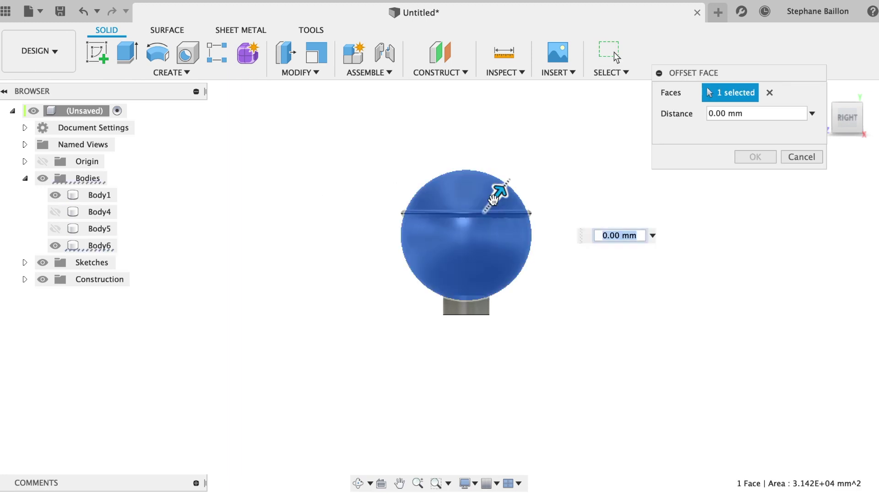
left_click_drag(502, 195, 515, 184)
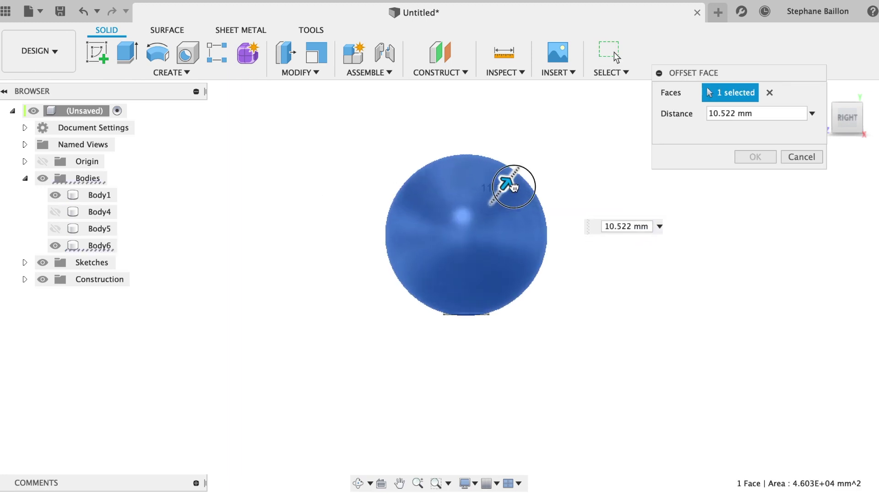
left_click_drag(515, 183, 514, 181)
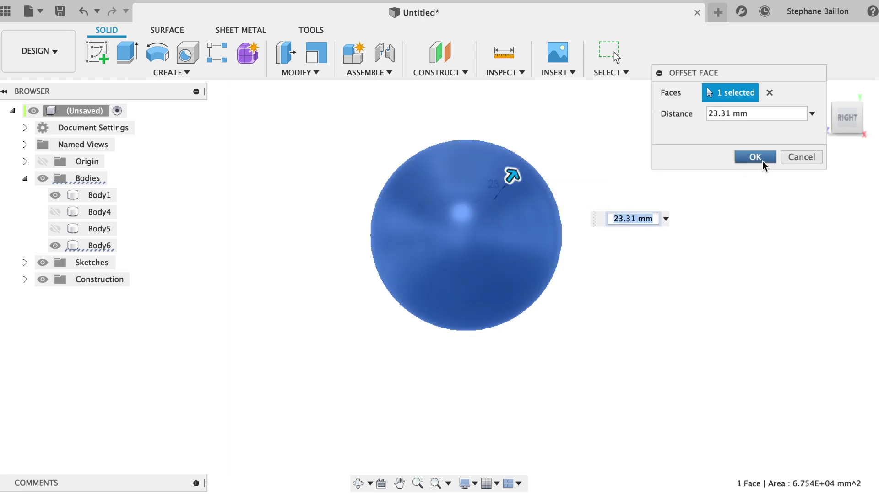
left_click(755, 157)
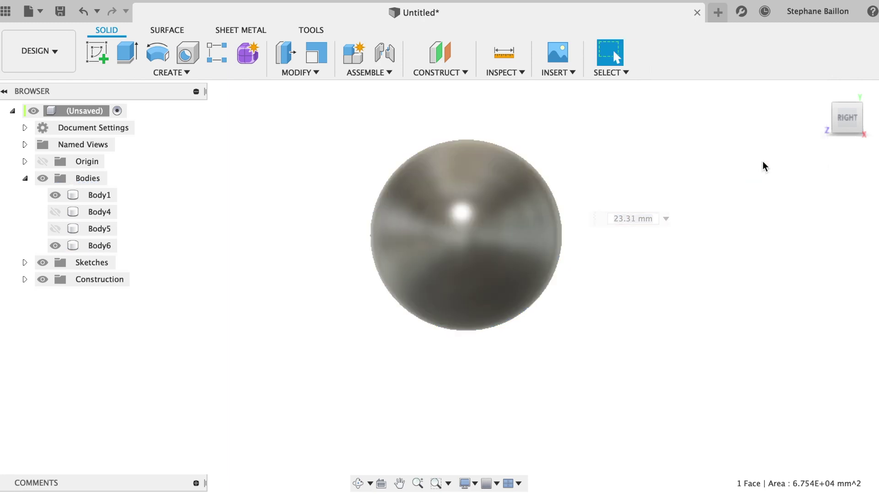
left_click(96, 247)
key("m")
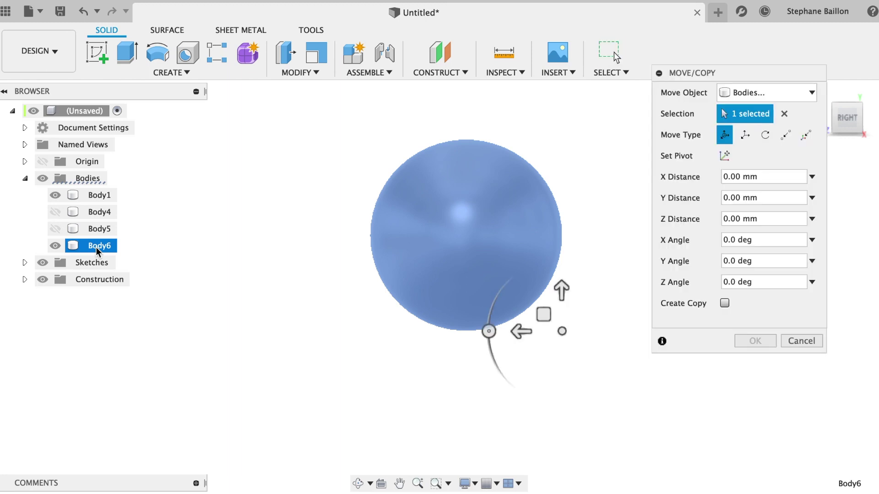
Lower the enlarged sphere Body6 by 37.057 mm so it surrounds the funnel rim
mouse_move(562, 292)
left_mouse_down()
mouse_move(561, 359)
mouse_move(559, 333)
mouse_move(559, 340)
left_mouse_up()
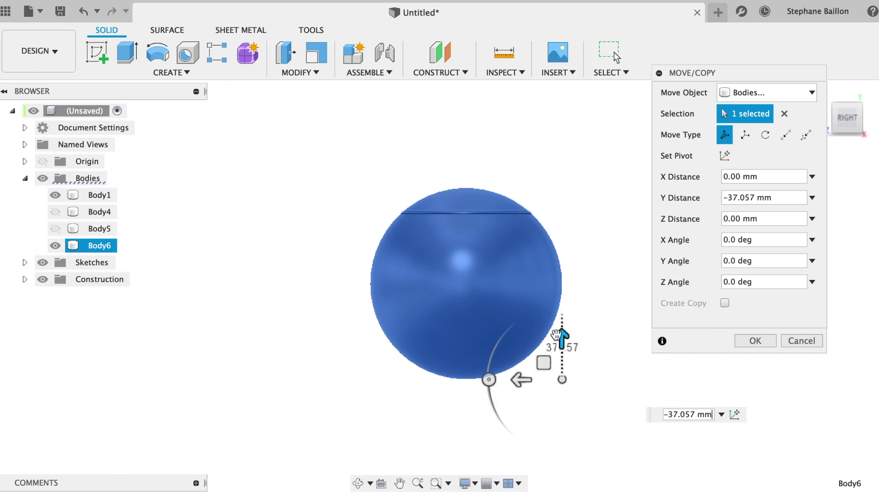
left_click(761, 344)
left_click(823, 94)
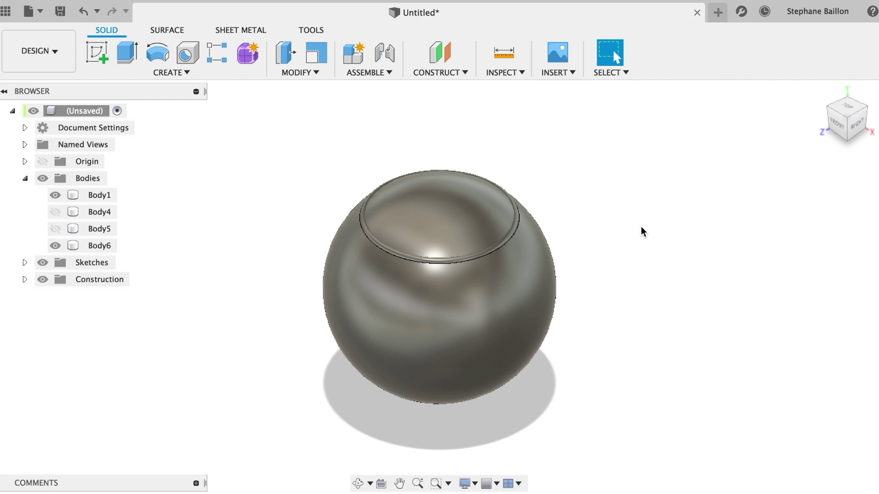
left_click(313, 72)
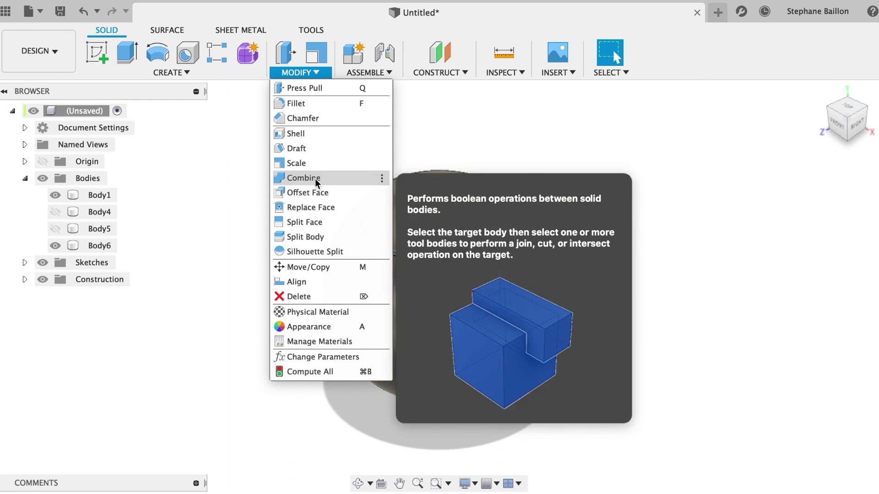
Cut the funnel Body1 out of the sphere Body6 with Combine Cut, keeping the tool body
left_click(315, 179)
left_click(479, 222)
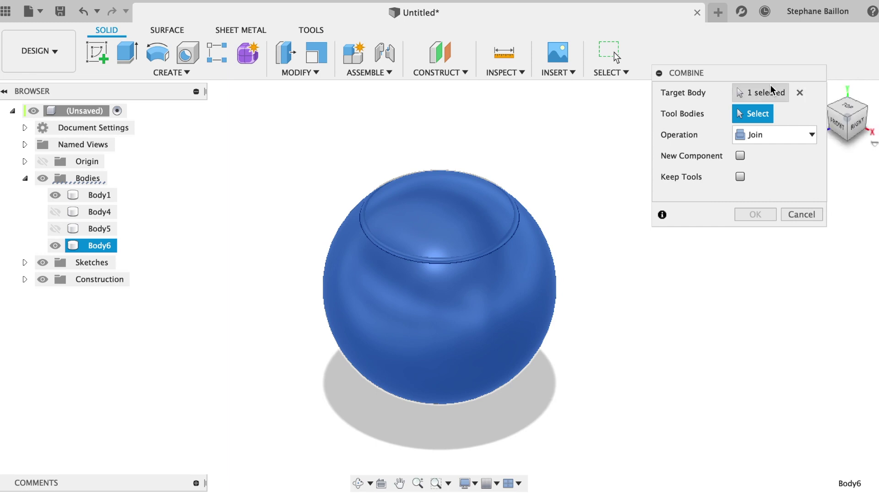
left_click(799, 93)
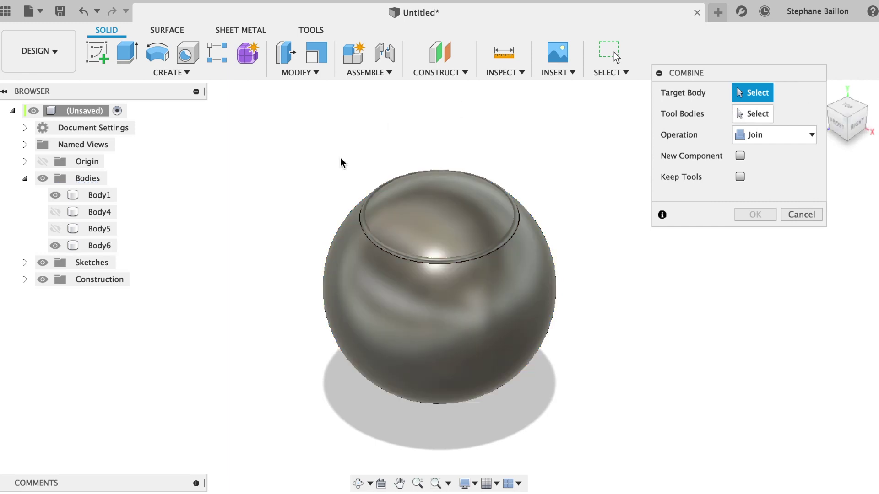
left_click(93, 200)
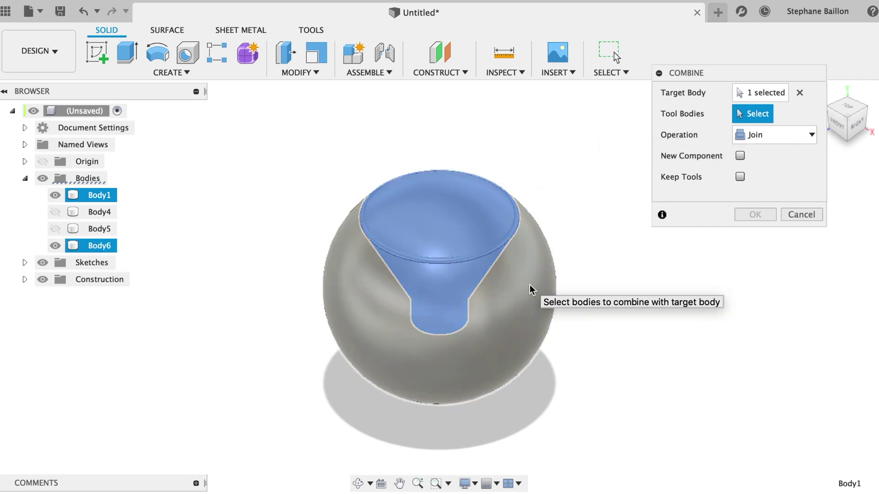
left_click(530, 284)
left_click(788, 136)
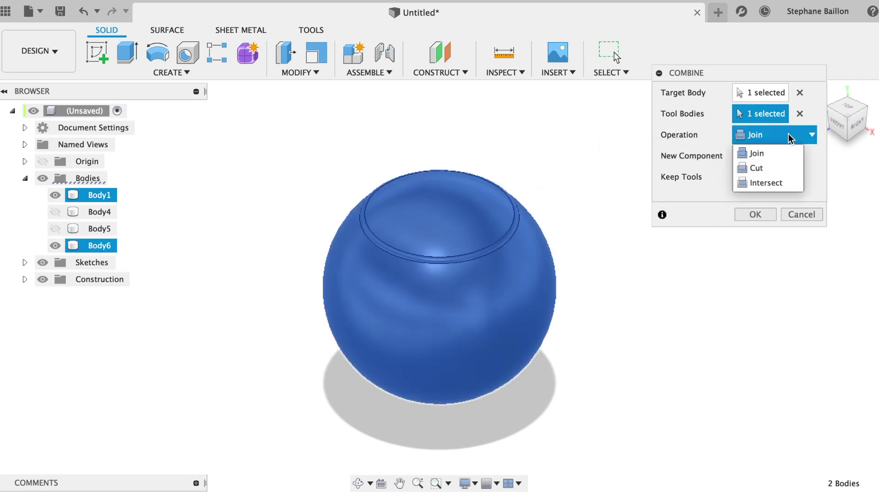
left_click(776, 167)
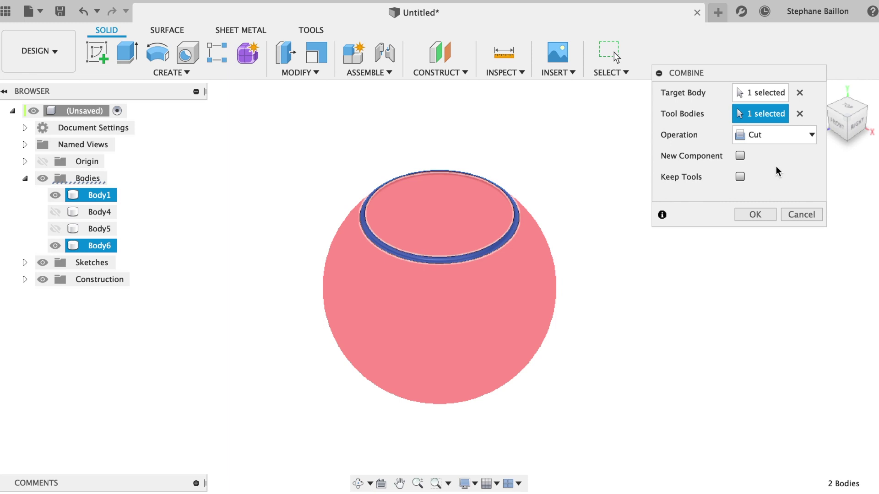
left_click(796, 117)
left_click(800, 94)
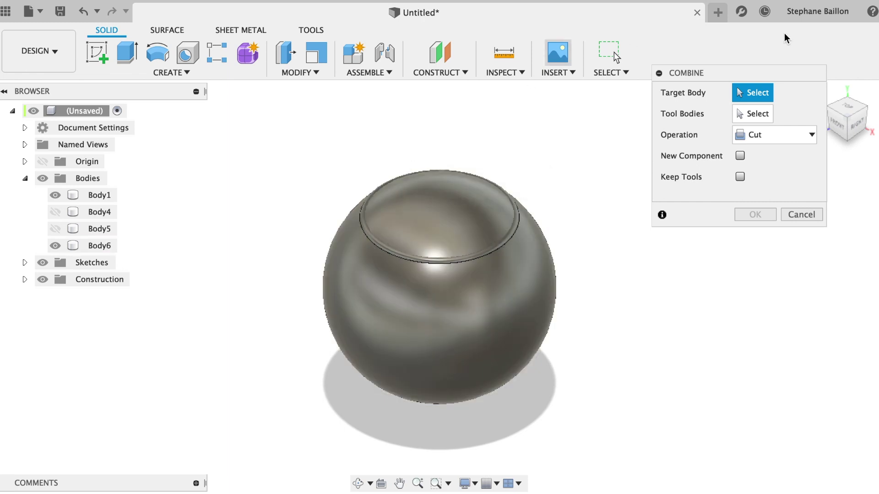
left_click(485, 374)
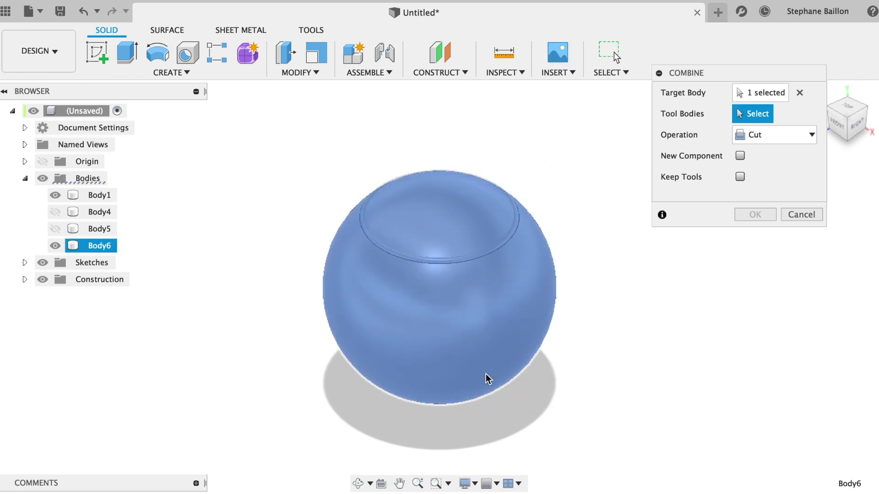
left_click(92, 199)
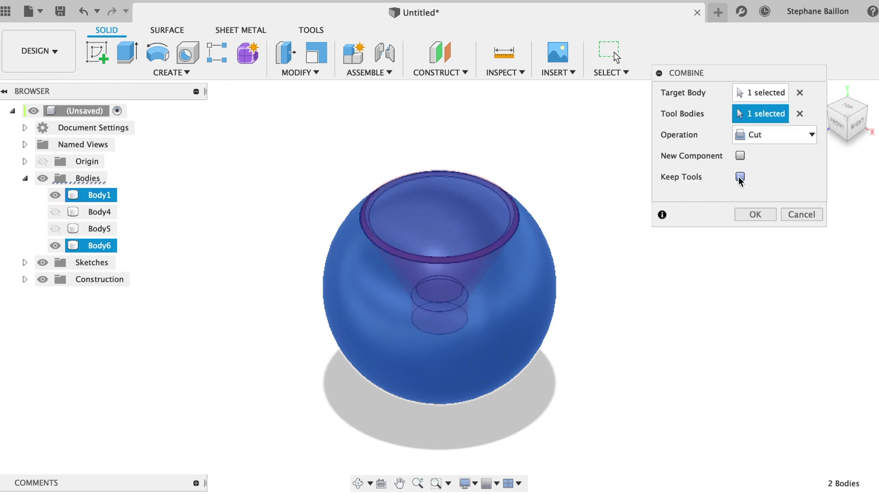
left_click(755, 215)
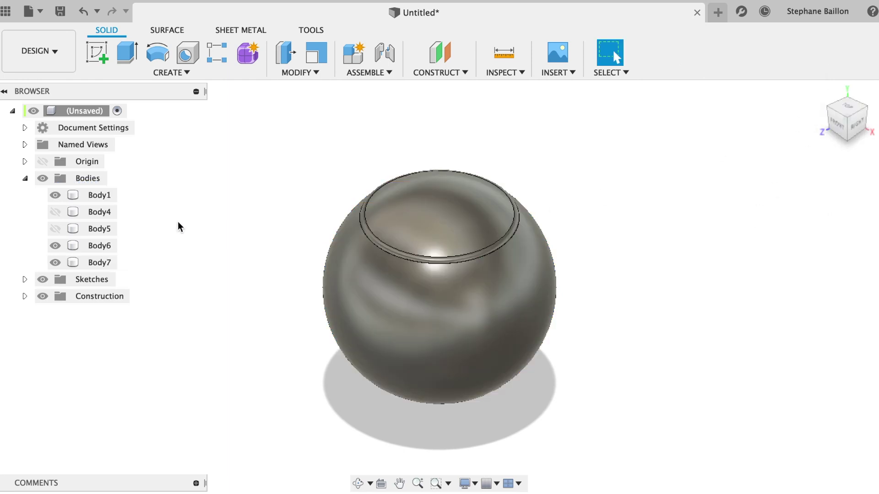
Hide Body1 and Body7 and orbit to inspect the funnel cavity in the sphere
left_click(55, 246)
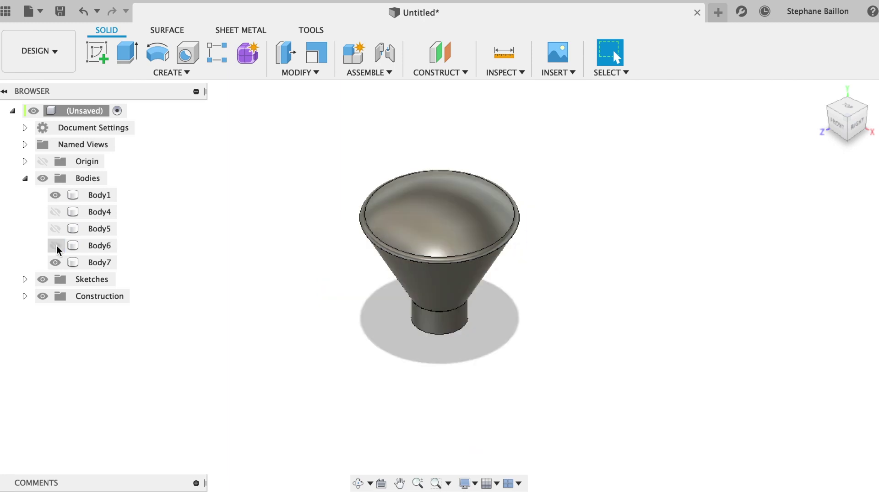
left_click(57, 245)
left_click(55, 197)
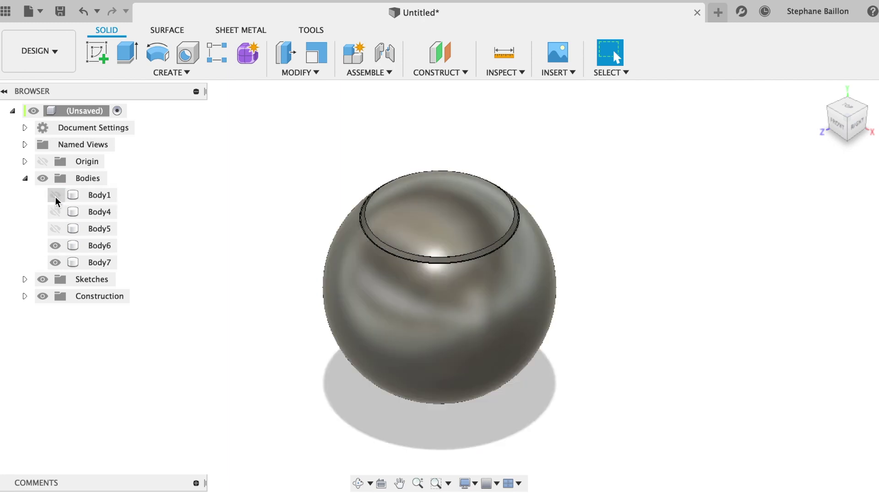
left_click(59, 262)
mouse_move(846, 116)
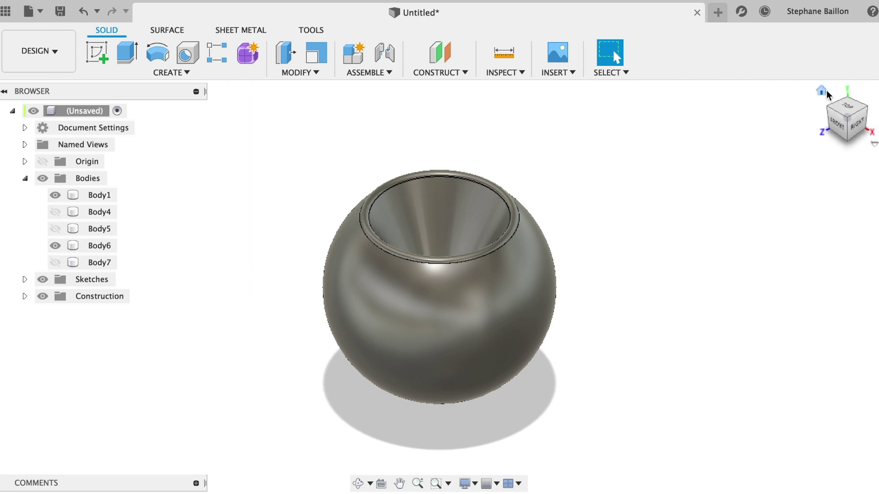
mouse_move(846, 110)
left_mouse_down()
mouse_move(748, 139)
mouse_move(746, 149)
mouse_move(776, 159)
mouse_move(811, 155)
mouse_move(782, 157)
mouse_move(783, 145)
mouse_move(824, 148)
mouse_move(783, 163)
mouse_move(781, 126)
mouse_move(781, 155)
left_mouse_up()
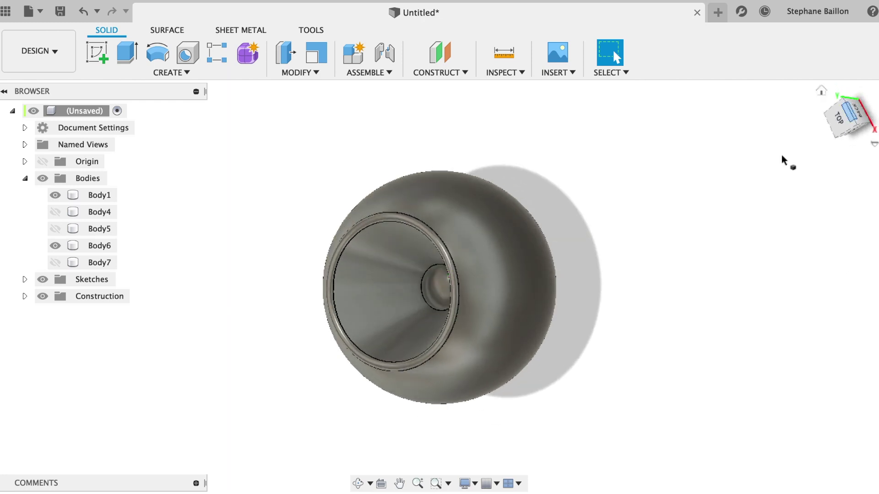
left_click(823, 94)
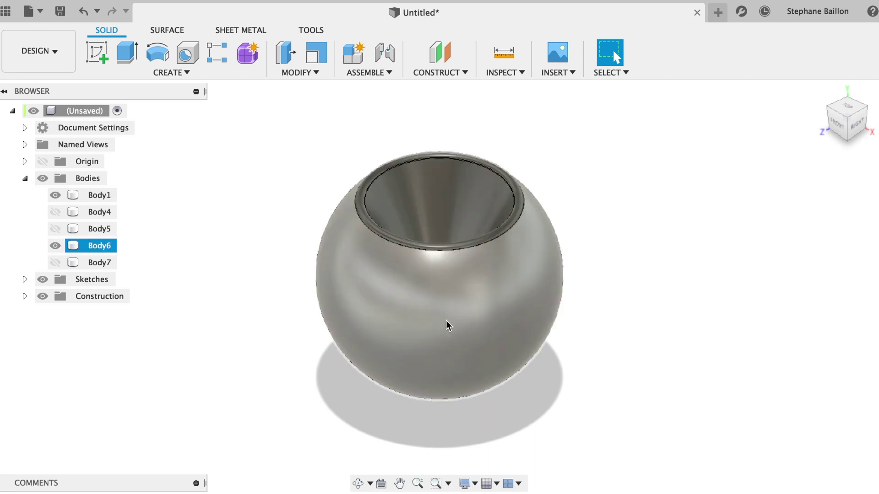
Look down into the cavity again, then show and select the funnel lining Body1
left_click(55, 246)
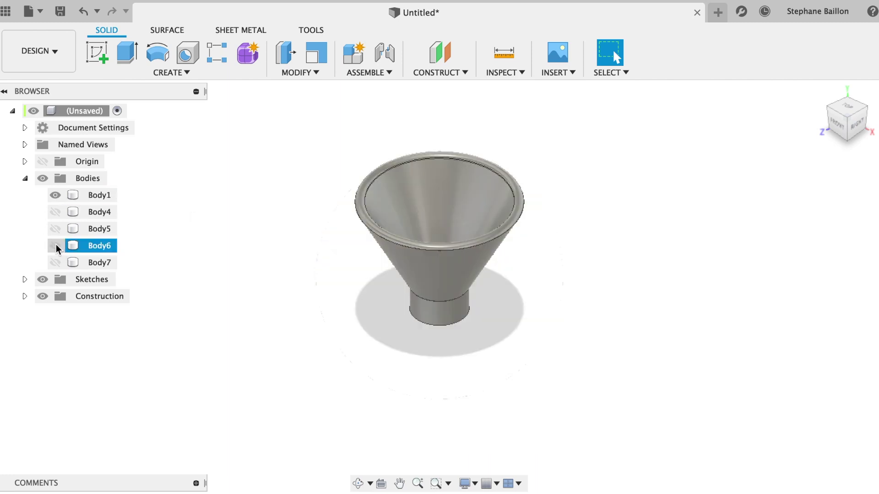
left_click(56, 245)
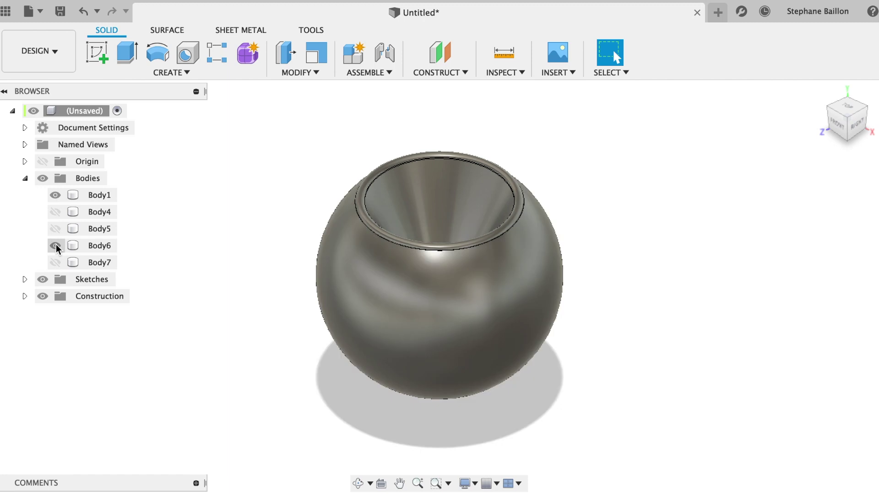
left_click(56, 198)
left_click(55, 195)
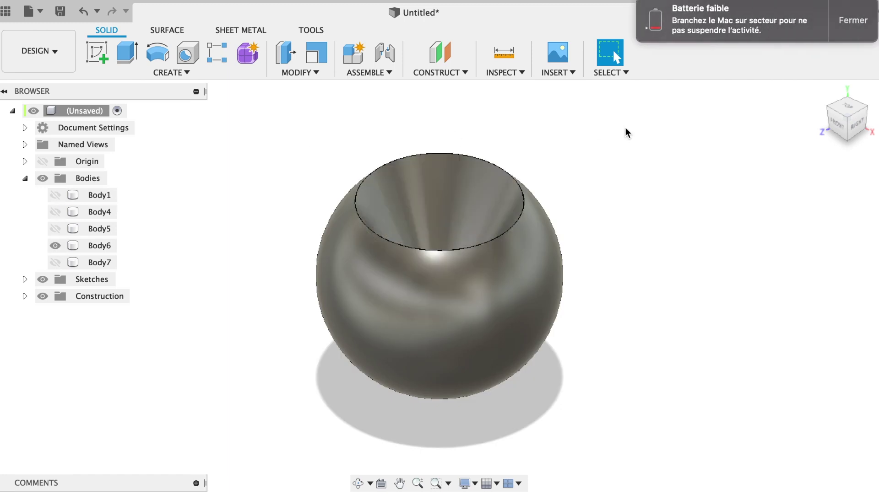
left_click(855, 23)
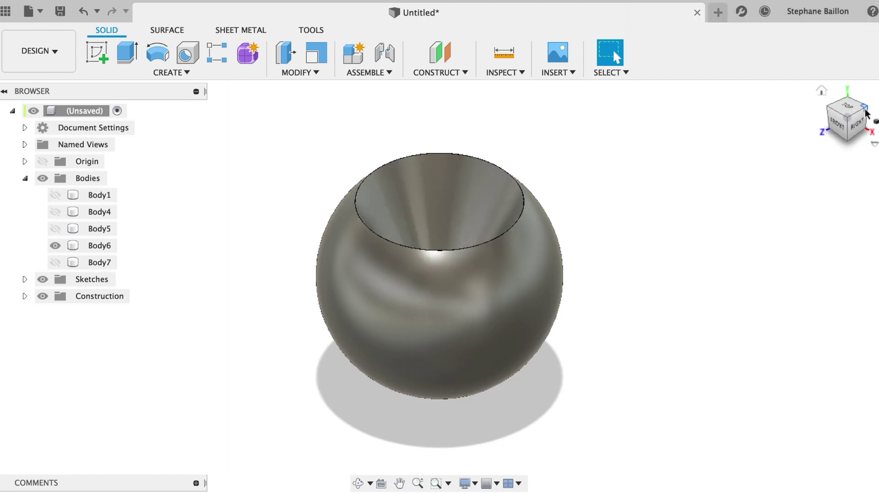
mouse_move(865, 112)
left_mouse_down()
mouse_move(822, 150)
mouse_move(778, 133)
mouse_move(835, 151)
mouse_move(800, 153)
mouse_move(783, 119)
mouse_move(789, 146)
mouse_move(800, 148)
mouse_move(791, 148)
left_mouse_up()
middle_click_drag(791, 147, 798, 151, "shift")
left_click(332, 210)
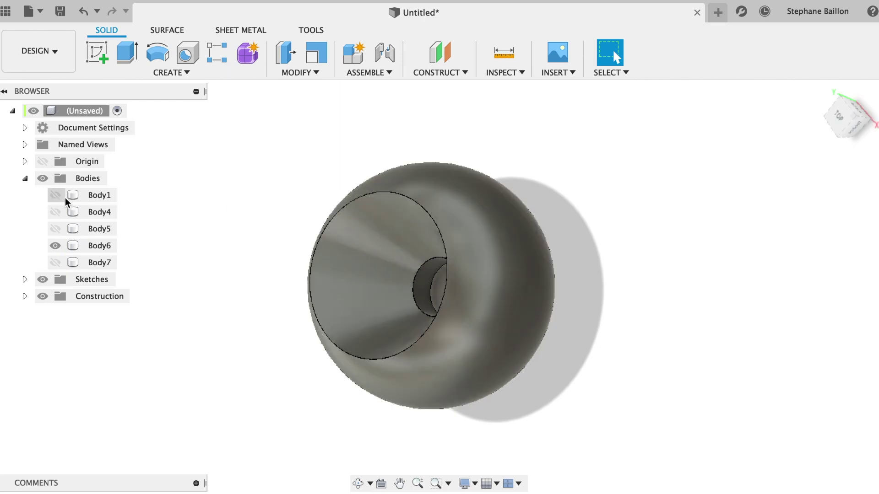
left_click(52, 197)
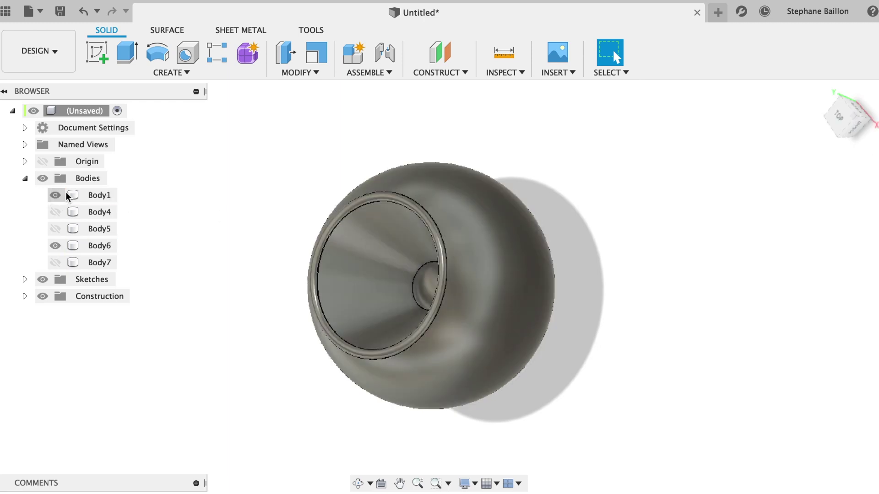
left_click(97, 197)
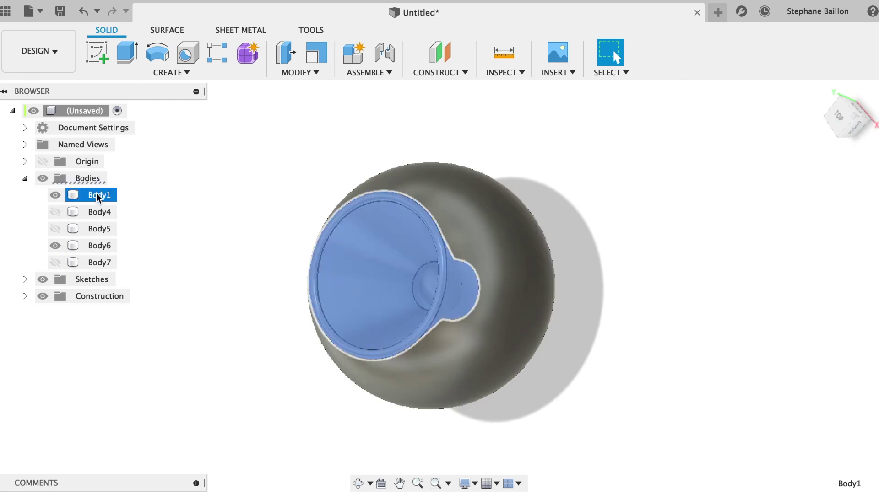
Open the Appearance panel for Body1 and browse the library to Metal > Aluminum
right_click(97, 197)
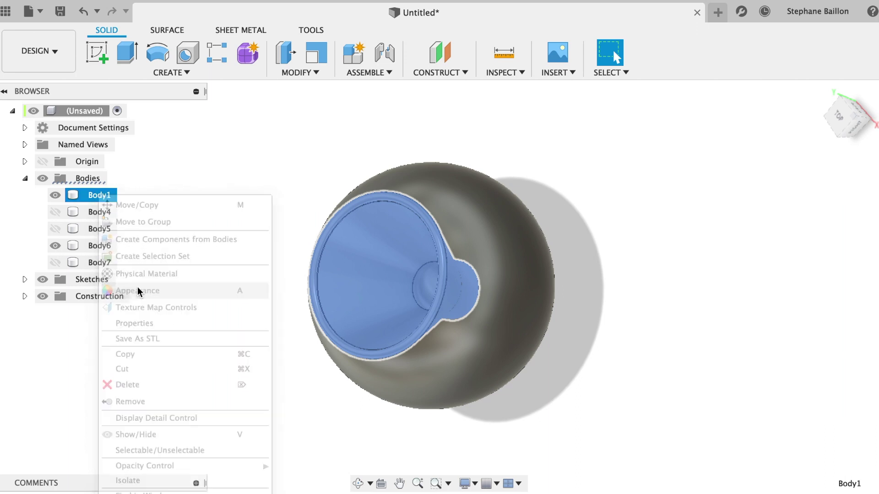
left_click(137, 291)
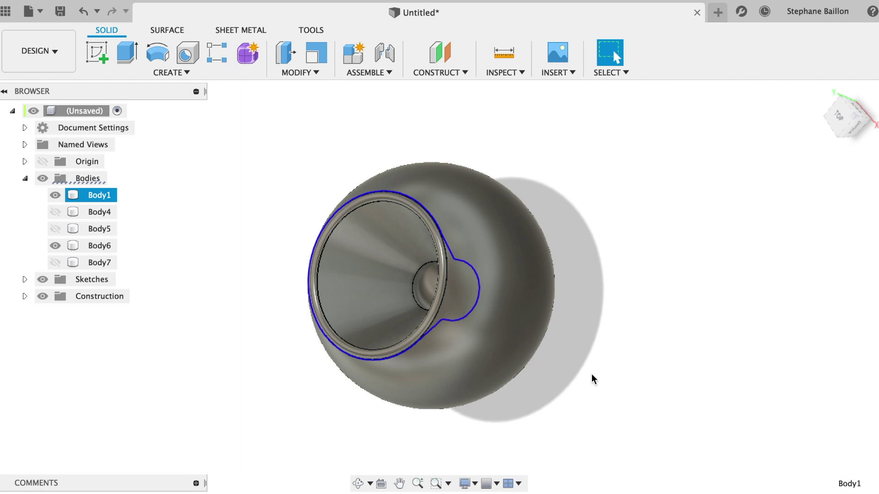
key("a")
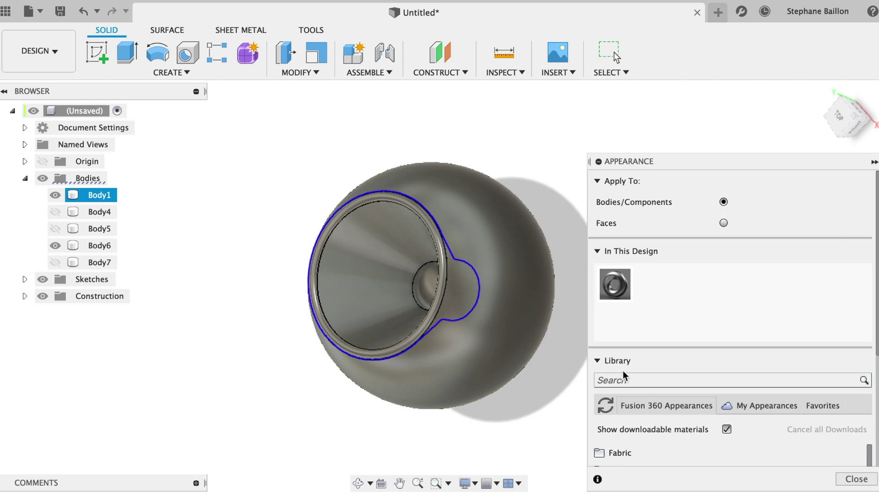
left_click_drag(668, 162, 630, 23)
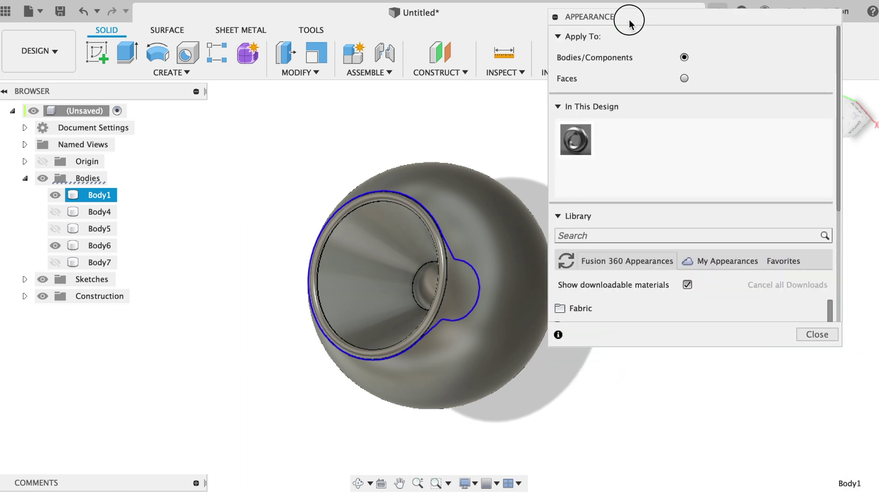
scroll(650, 307, "down", 3)
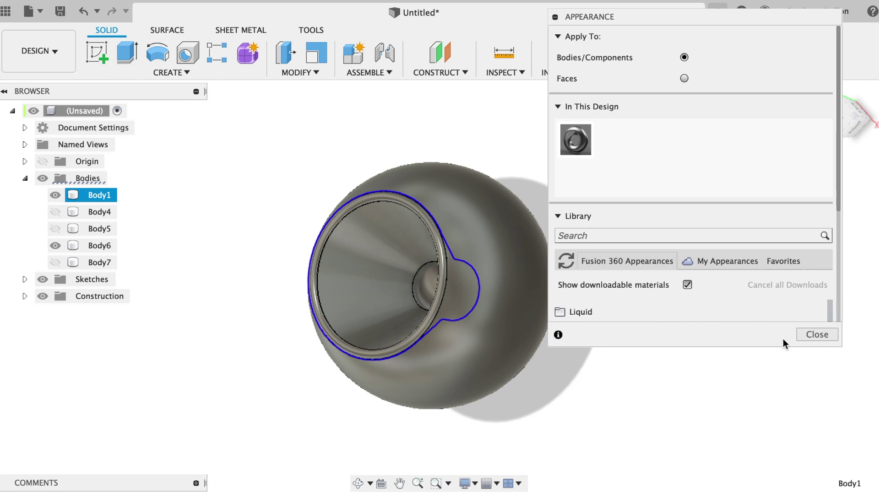
left_click(558, 107)
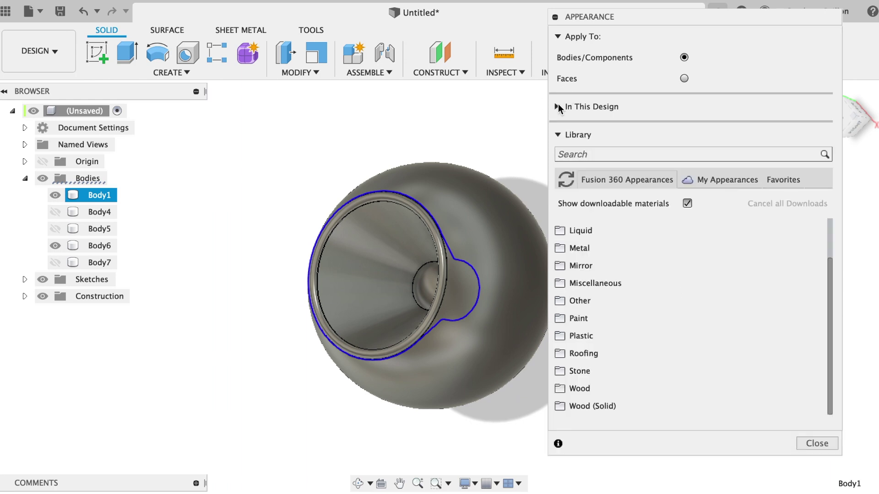
left_click(598, 251)
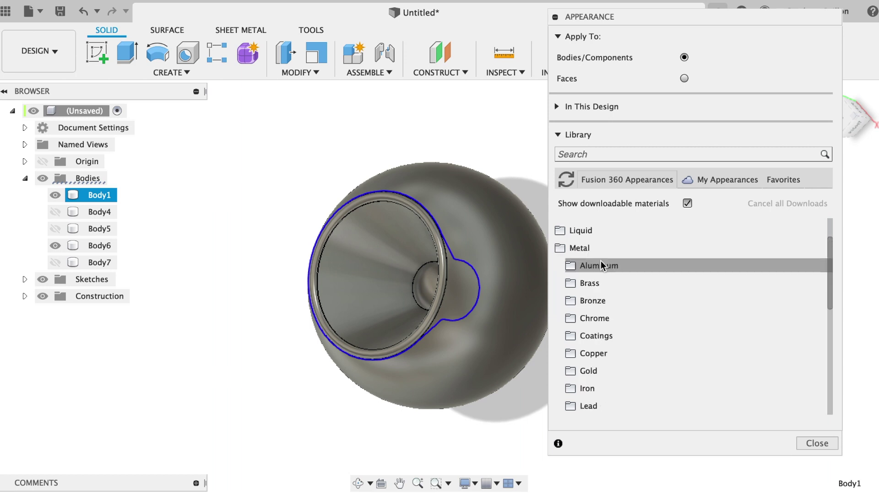
left_click(601, 264)
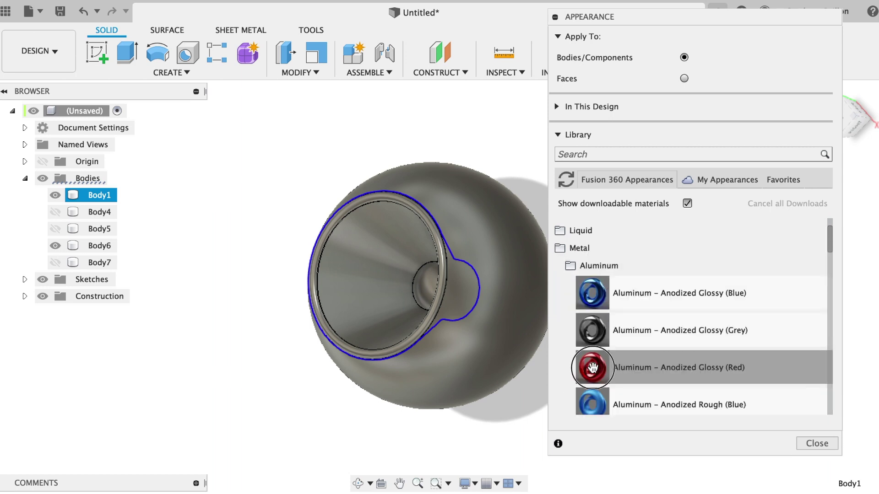
Apply Anodized Glossy (Red) aluminum to the funnel and Anodized Glossy (Grey) to the sphere
left_click_drag(593, 368, 397, 276)
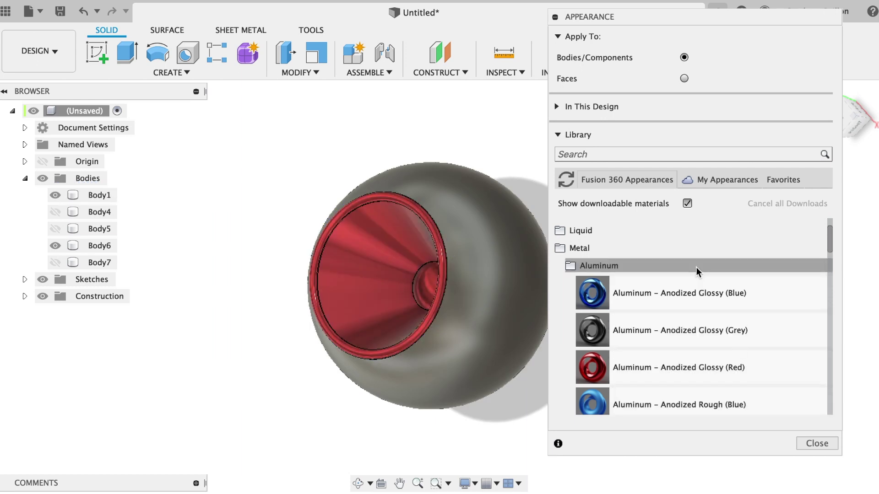
left_click_drag(671, 331, 493, 288)
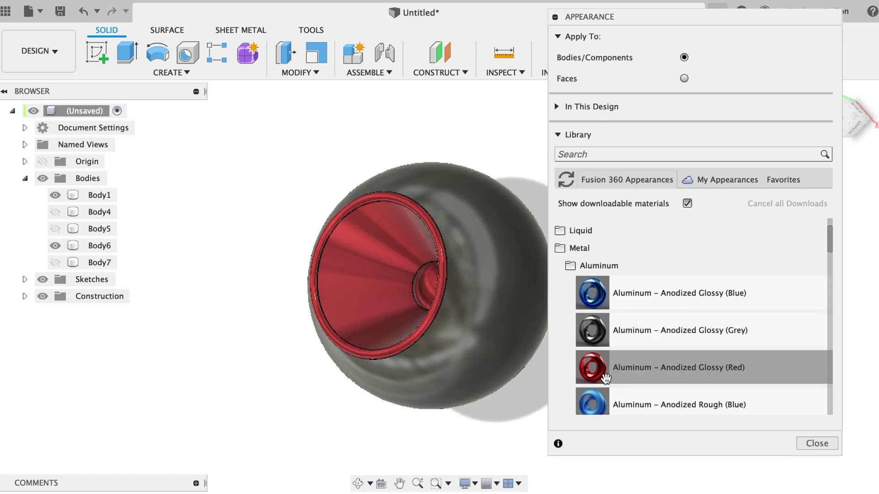
left_click(816, 445)
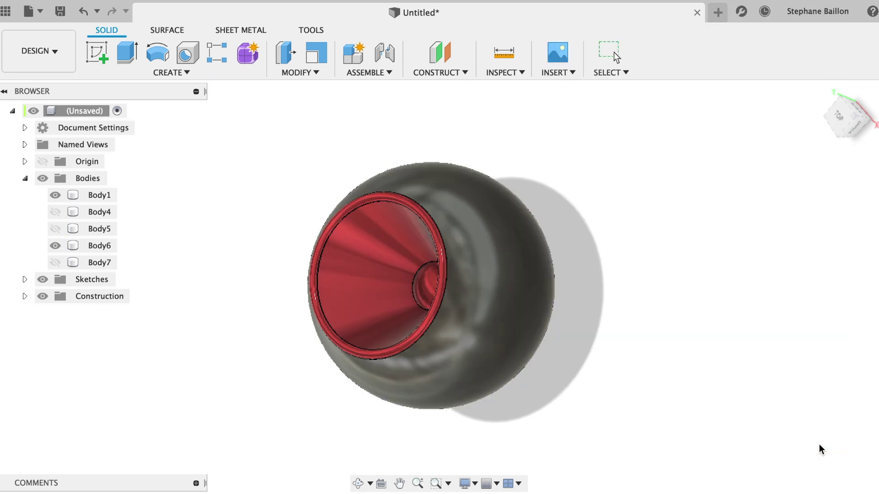
mouse_move(845, 118)
middle_mouse_down("shift")
mouse_move(875, 128)
mouse_move(783, 152)
mouse_move(791, 148)
middle_mouse_up("shift")
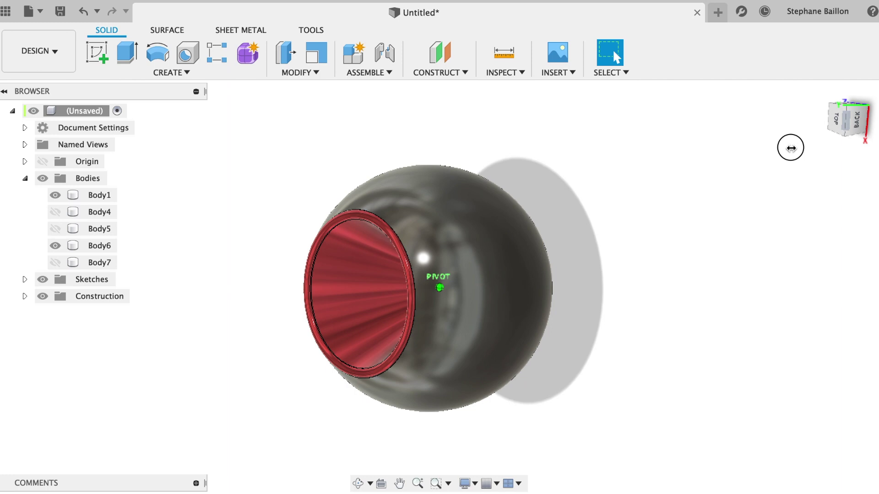
left_click(33, 51)
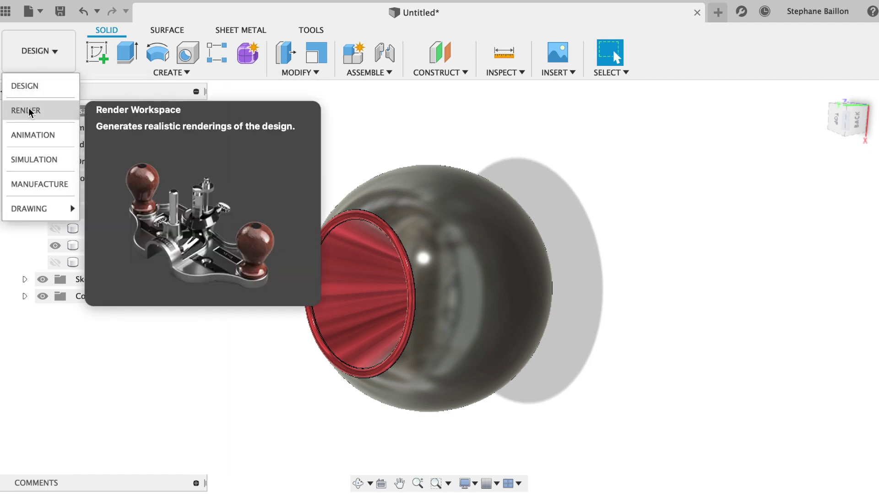
left_click(30, 111)
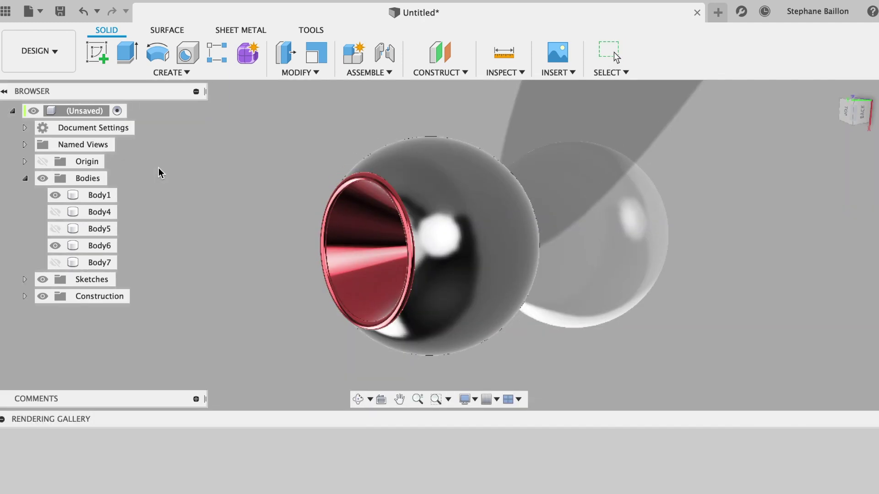
left_click(837, 93)
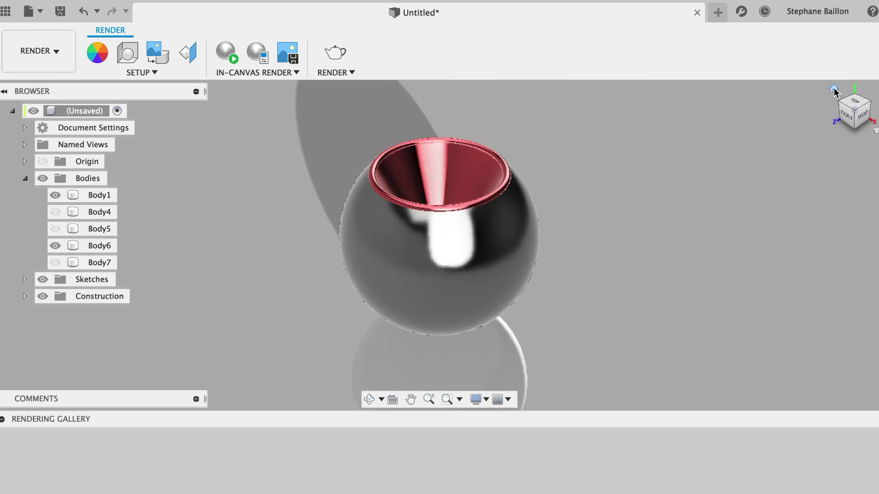
mouse_move(856, 103)
left_mouse_down()
mouse_move(789, 142)
mouse_move(824, 137)
mouse_move(820, 161)
left_mouse_up()
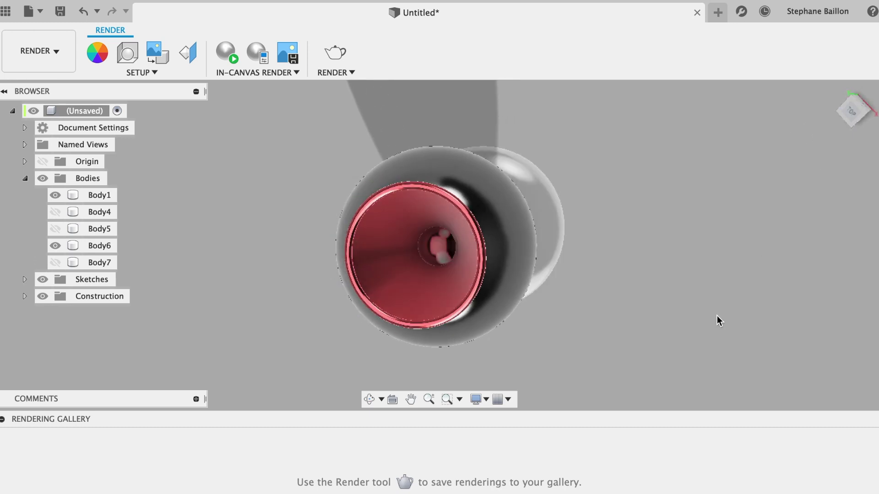
left_click(3, 419)
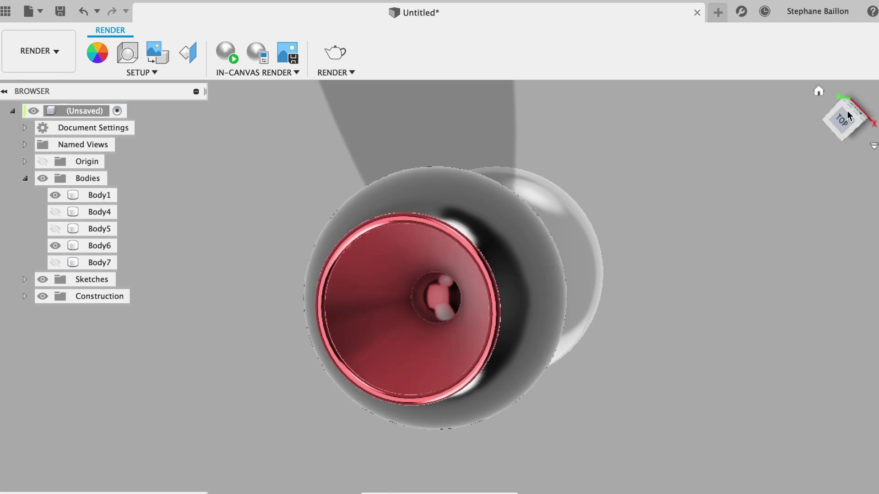
mouse_move(842, 124)
left_mouse_down()
mouse_move(806, 124)
mouse_move(878, 140)
mouse_move(873, 122)
mouse_move(781, 129)
left_mouse_up()
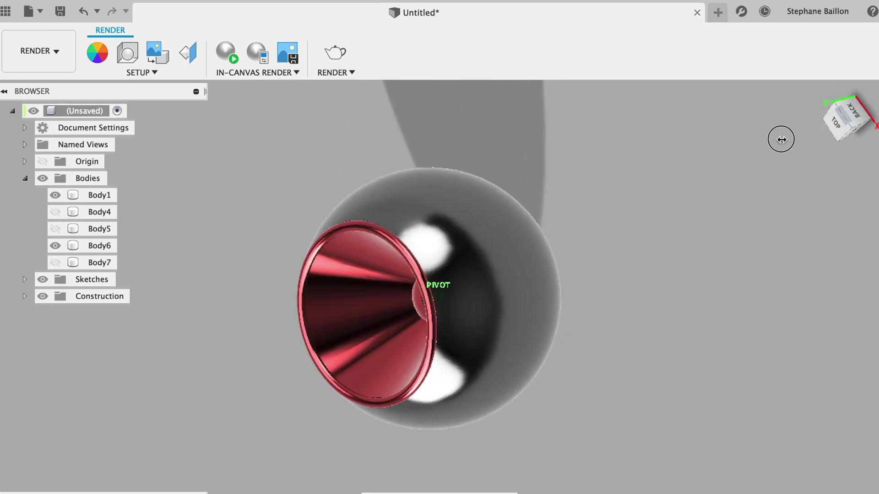
middle_click_drag(781, 130, 779, 130, "shift")
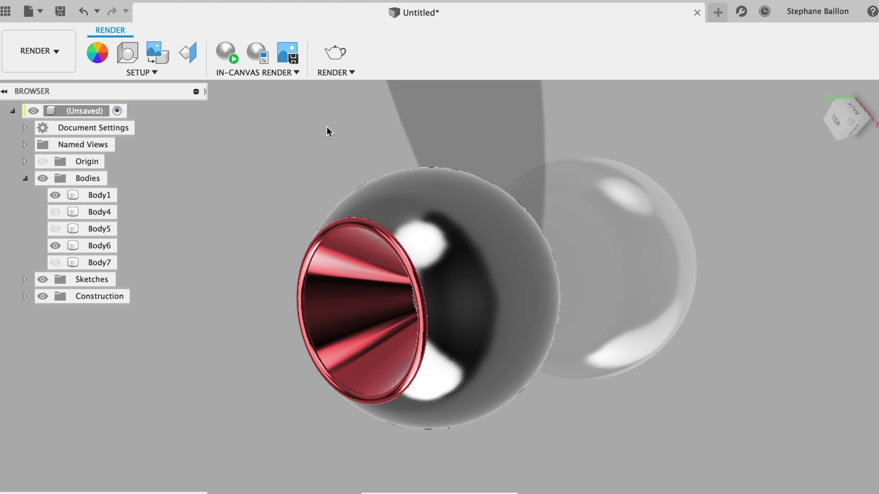
left_click(50, 58)
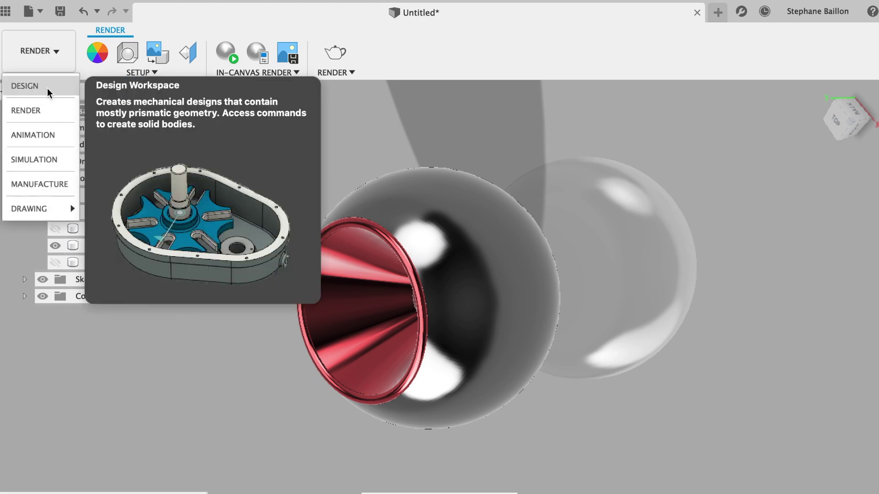
left_click(48, 88)
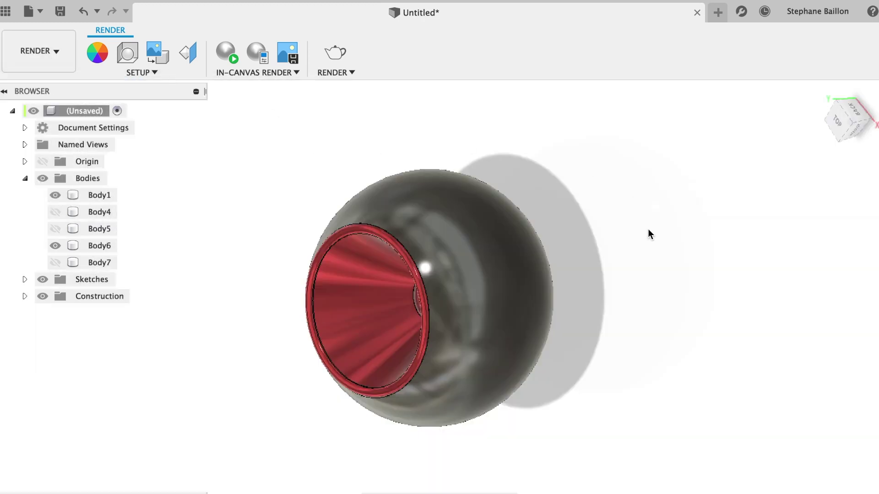
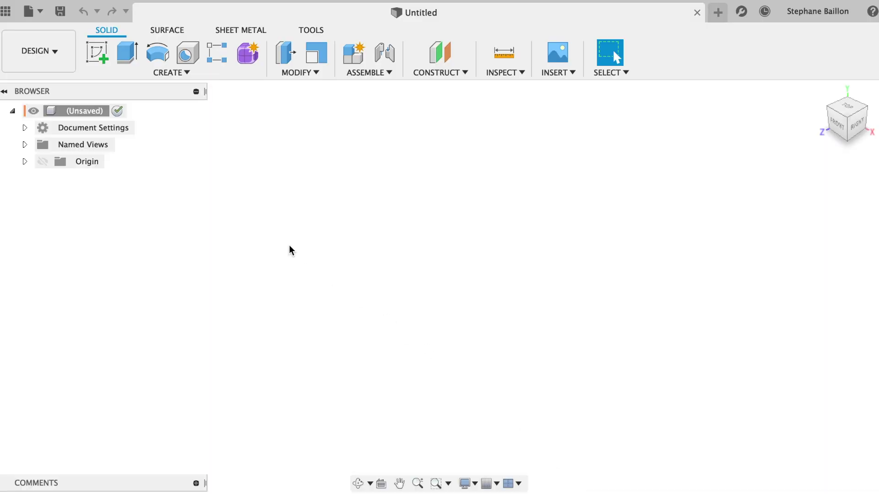
On the front plane, sketch lines from the origin: a 50 mm base, vertical rise and 135° diagonal
left_click(101, 58)
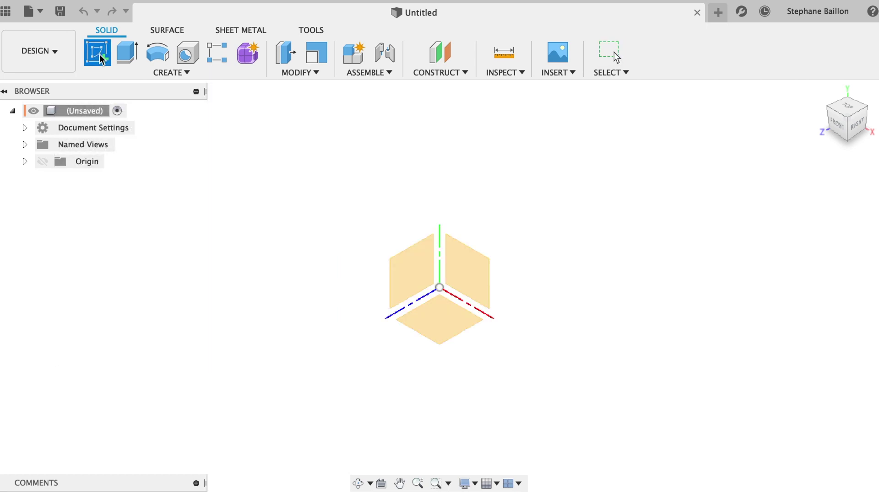
left_click(477, 287)
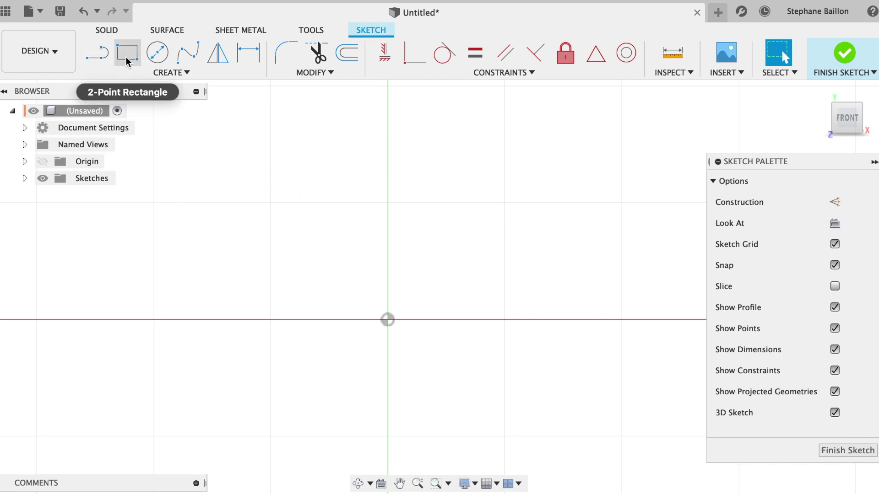
left_click(97, 53)
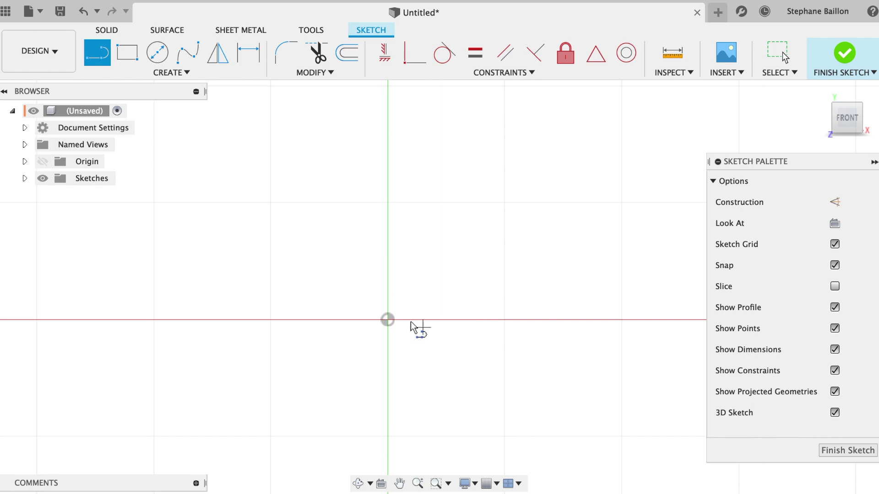
left_click(387, 320)
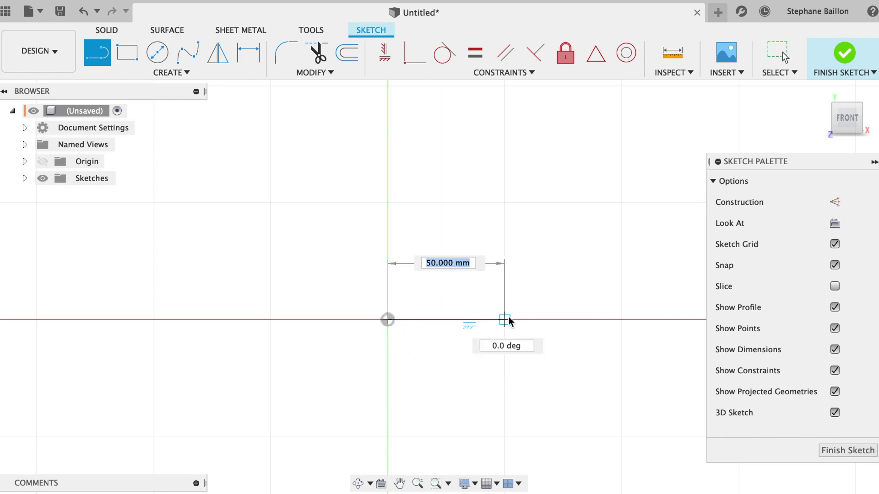
left_click_drag(504, 320, 506, 214)
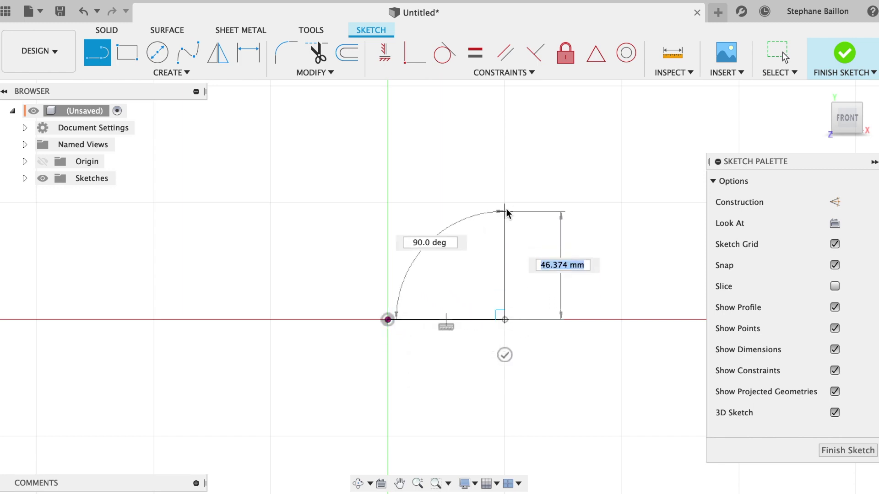
left_click(505, 202)
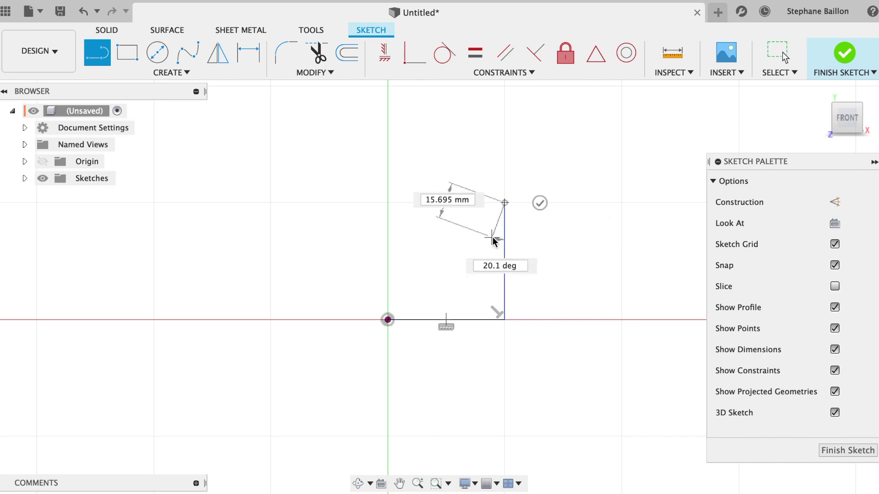
scroll(494, 240, "down", 3)
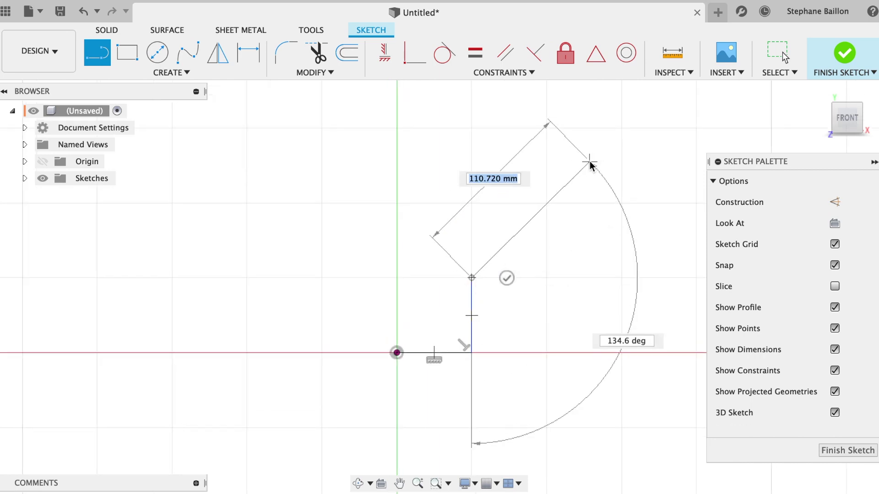
left_click(622, 128)
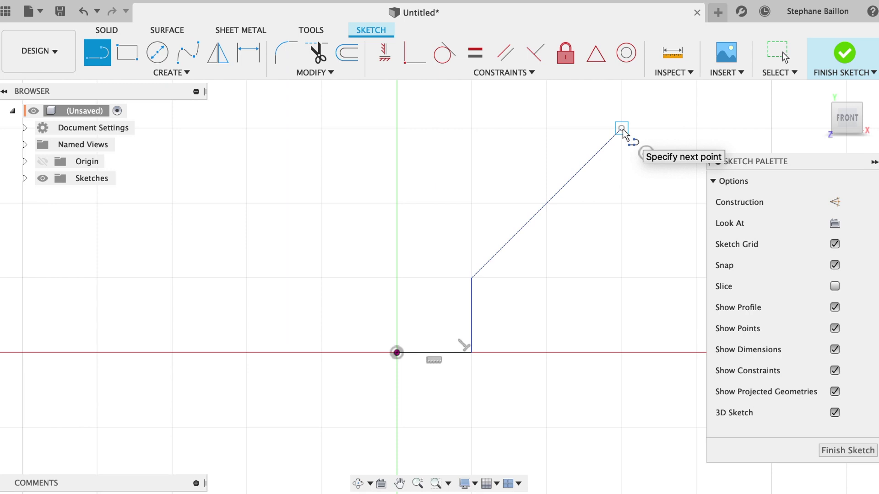
key("Escape")
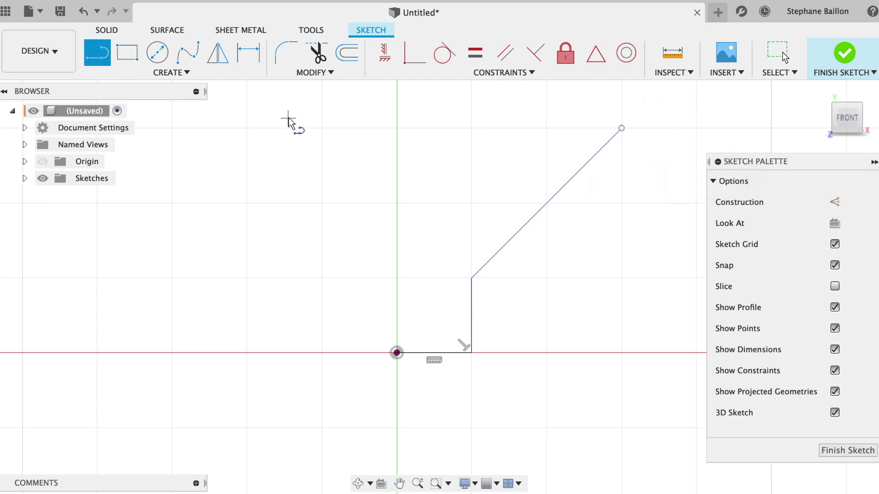
left_click(161, 73)
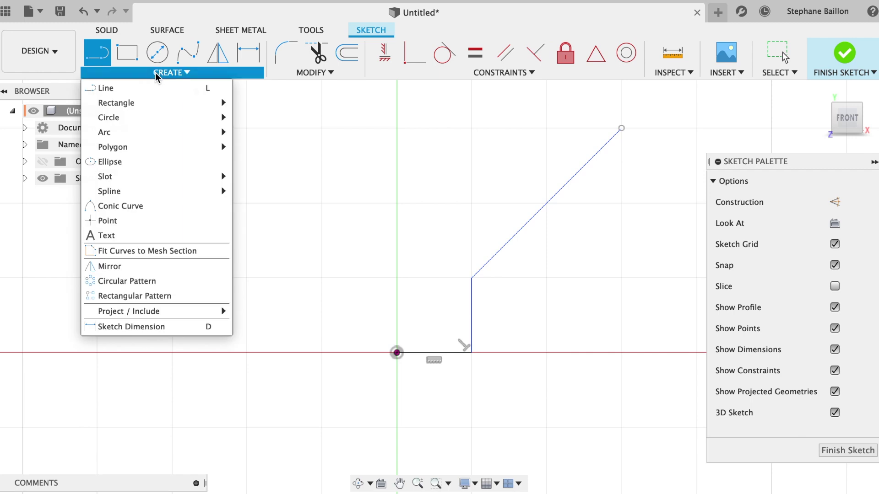
Cap the diagonal's top end with a small three-point arc
mouse_move(108, 117)
left_click(250, 134)
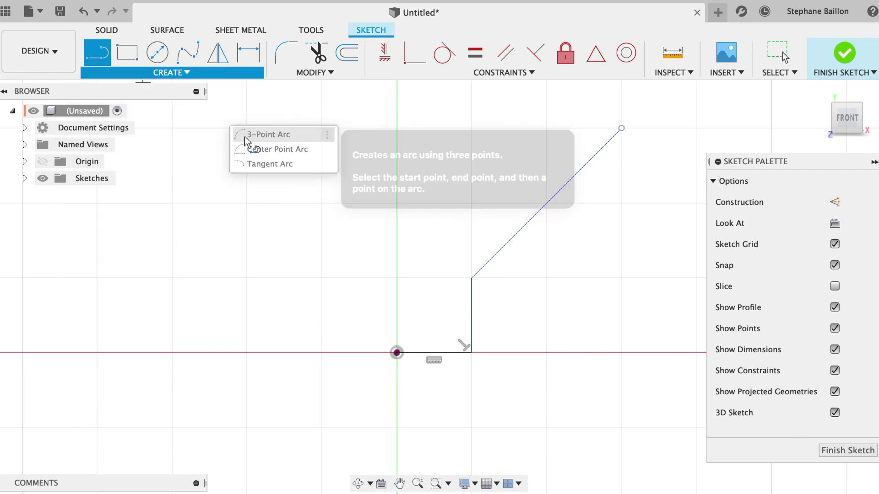
left_click(622, 129)
left_click(609, 130)
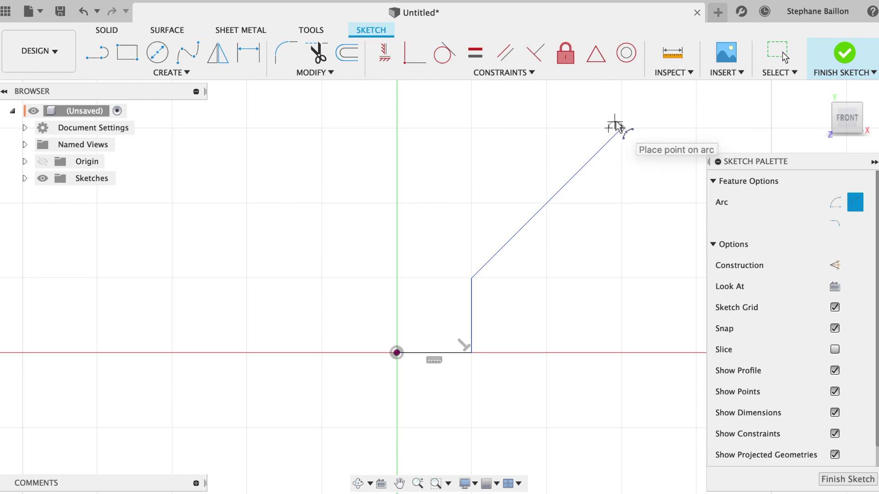
left_click(616, 127)
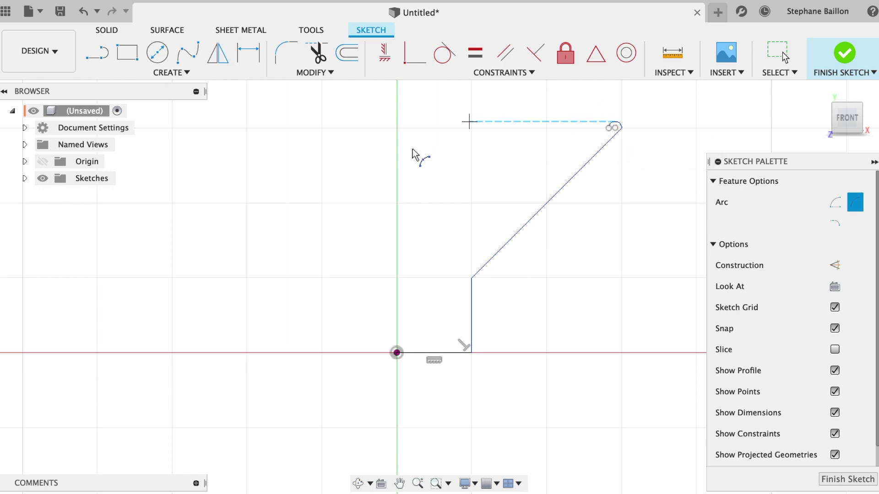
Draw a return line from the arc's end parallel to the diagonal
left_click(97, 53)
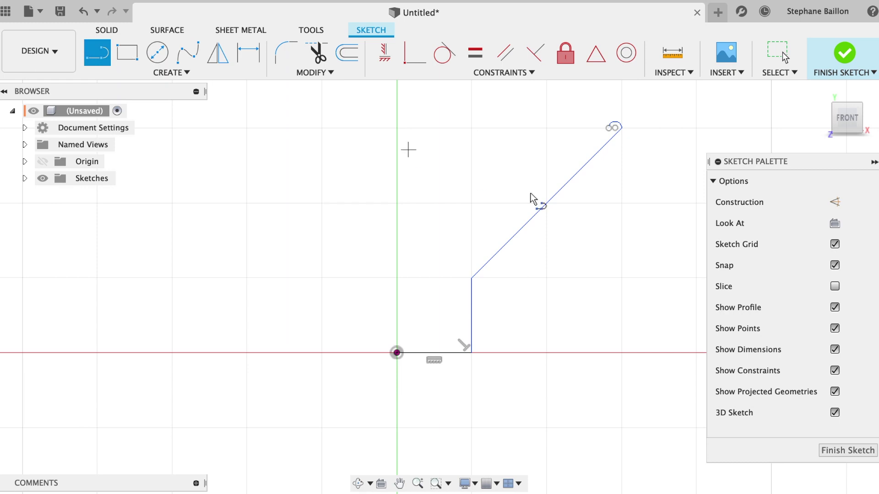
left_click(610, 130)
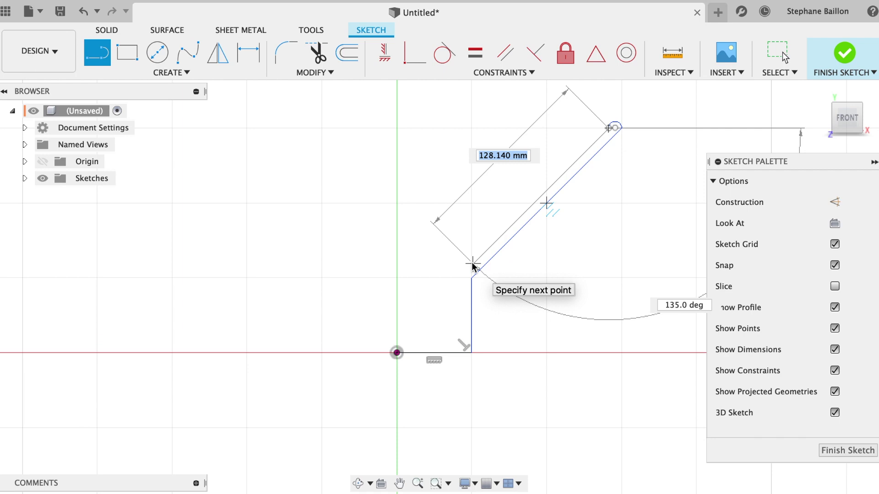
left_click(473, 265)
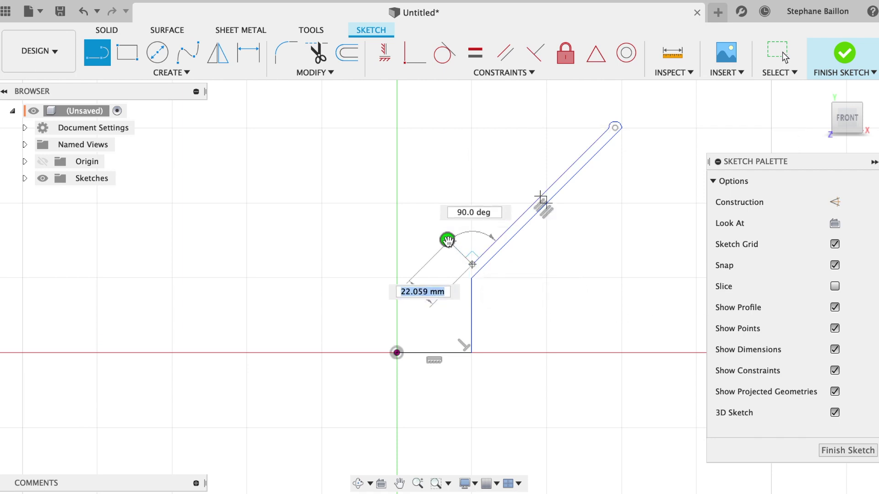
left_click(447, 240)
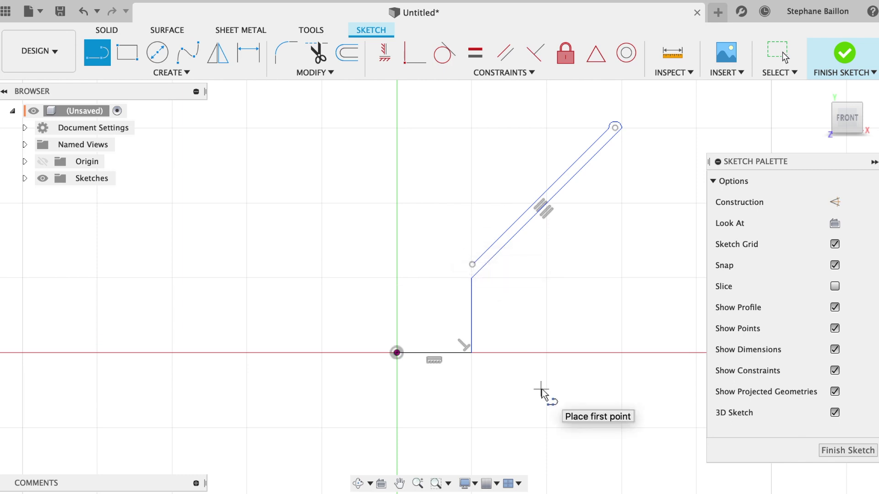
left_click(166, 75)
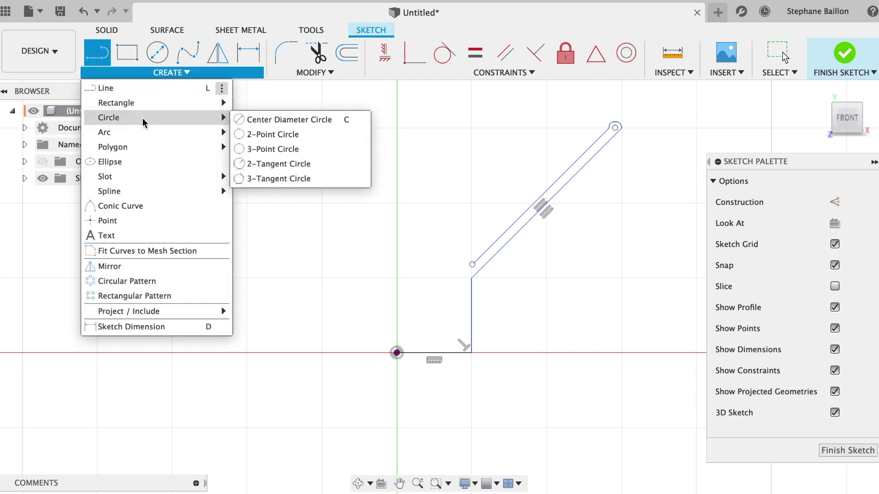
mouse_move(138, 132)
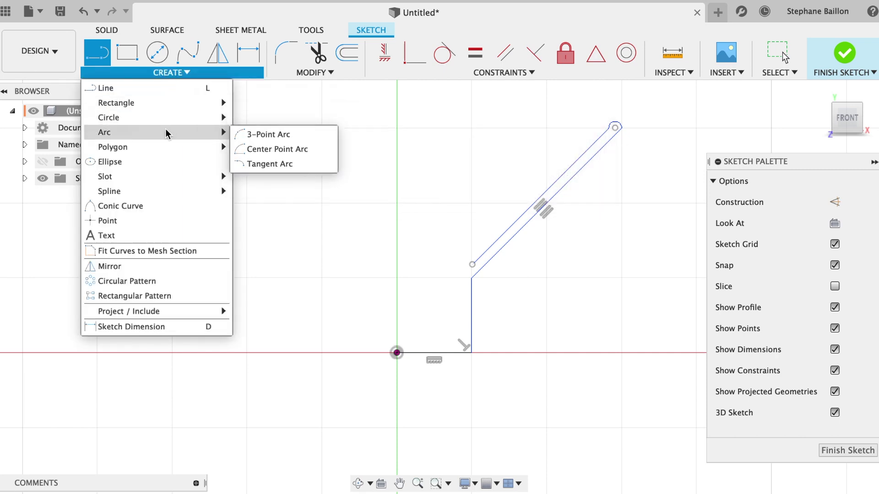
Draw a three-point arc from the return line's lower end to the vertical axis
left_click(327, 134)
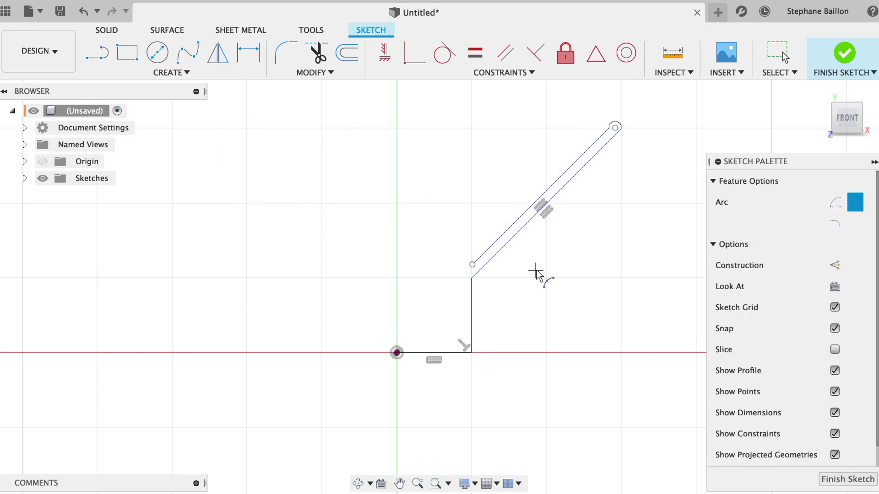
left_click(472, 265)
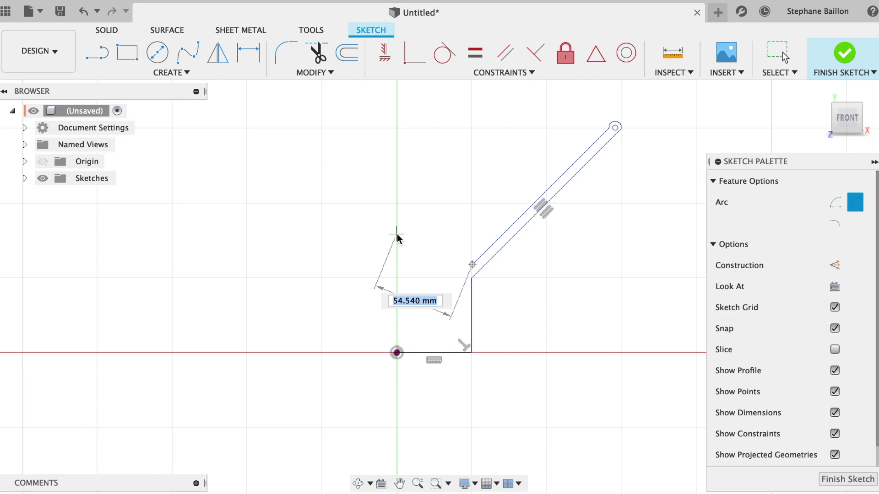
left_click(397, 235)
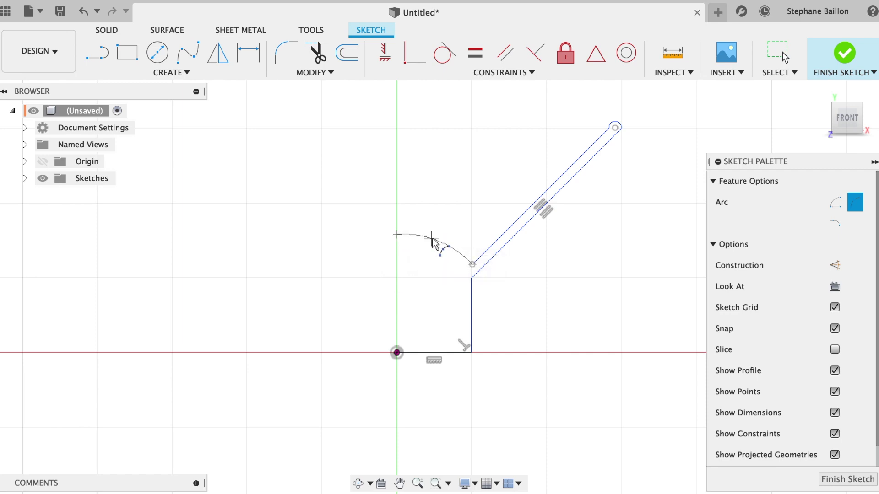
left_click(433, 239)
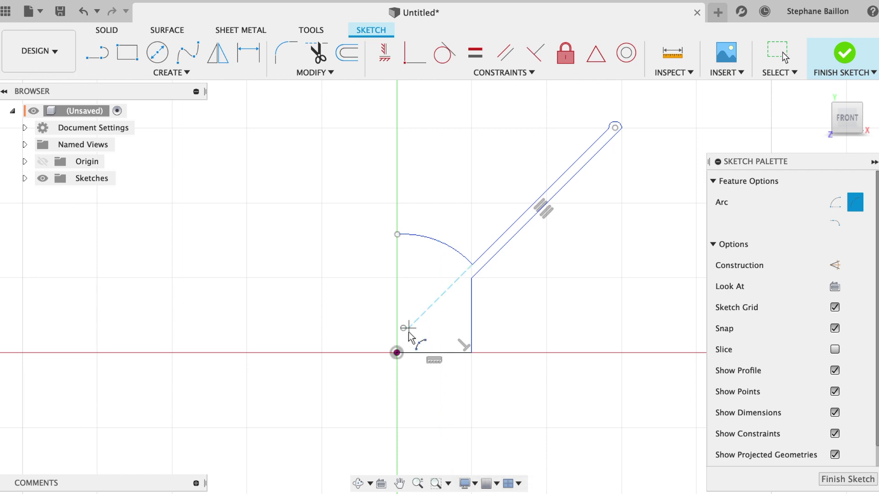
Close the outline with lines down the axis, along the wall and back, then finish the sketch
left_click(97, 52)
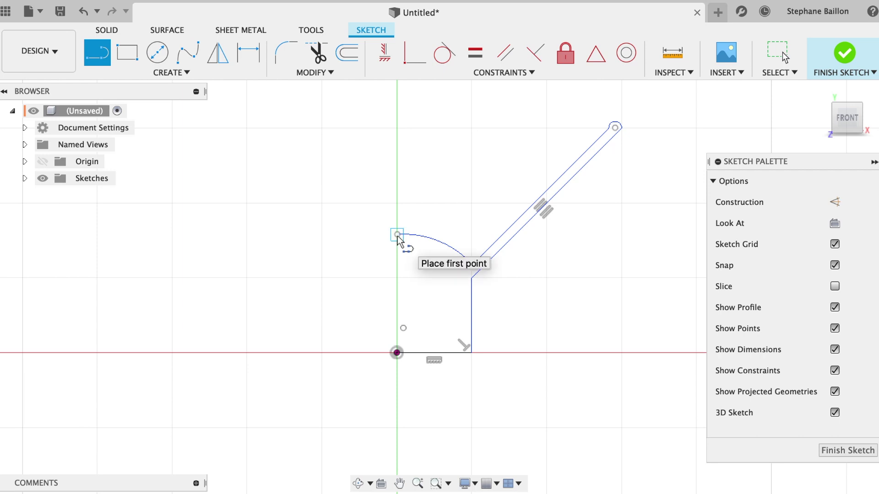
left_click(397, 235)
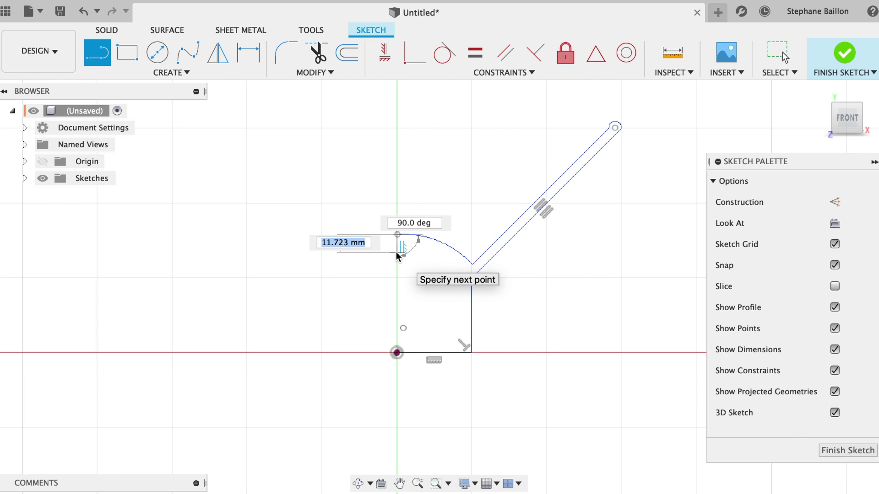
left_click(397, 252)
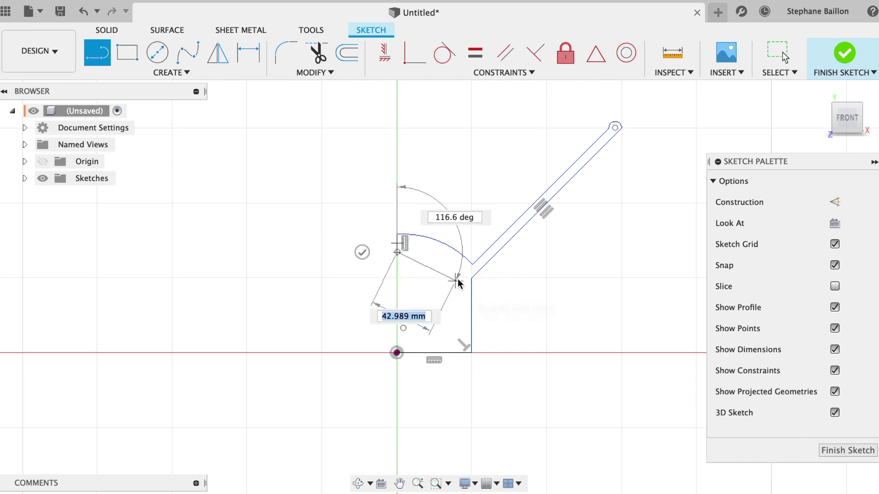
left_click(460, 277)
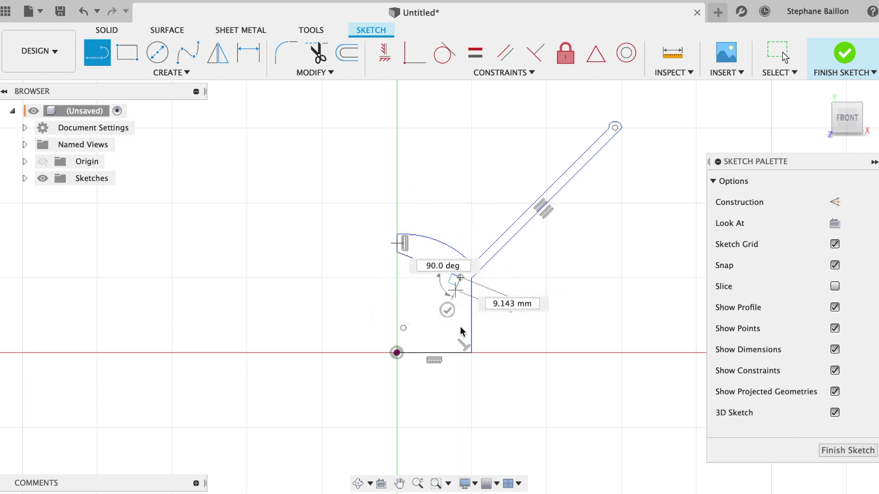
left_click(460, 342)
left_click(398, 343)
left_click(397, 352)
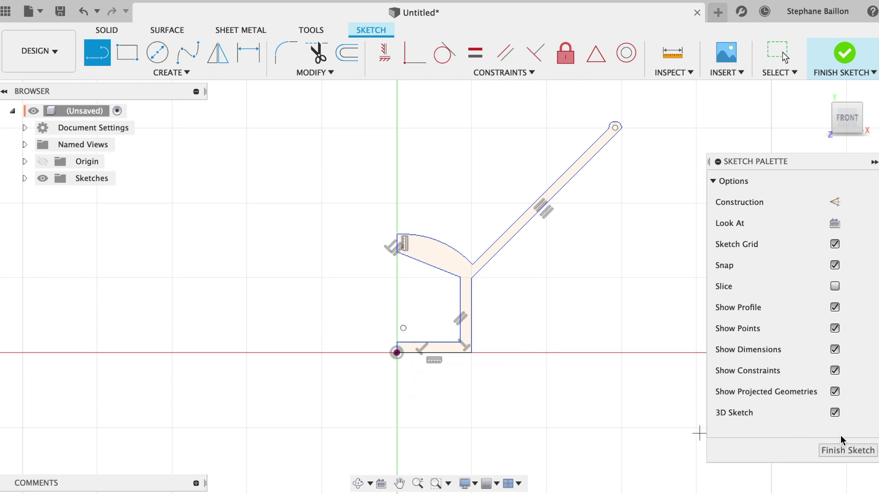
left_click(852, 452)
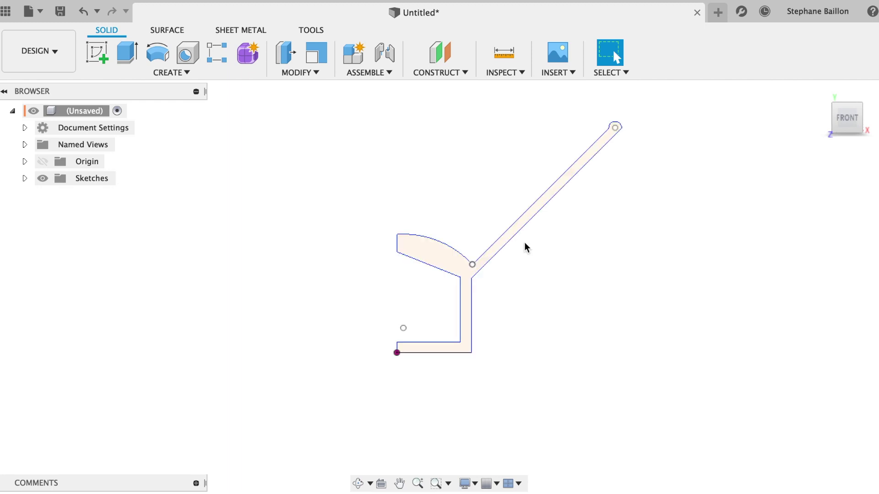
Sketch a centre-diameter circle at the origin on the horizontal XZ ground plane
mouse_move(847, 118)
left_click(822, 92)
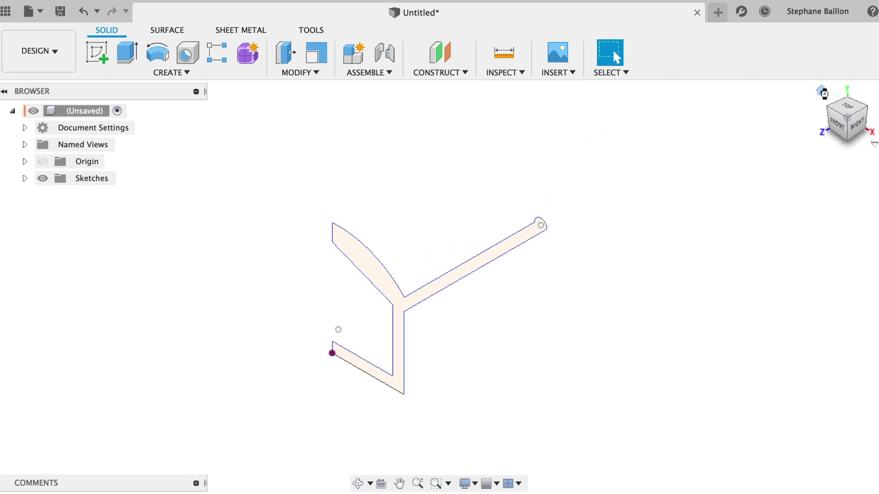
left_click(848, 107)
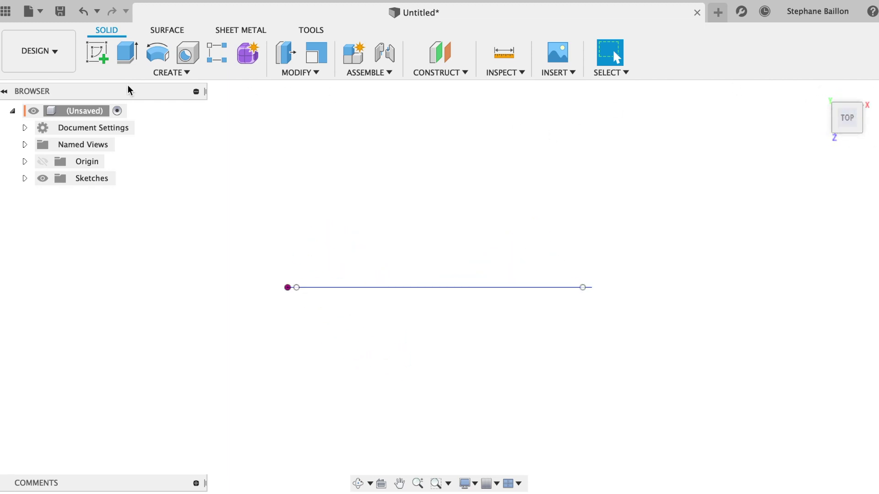
left_click(97, 53)
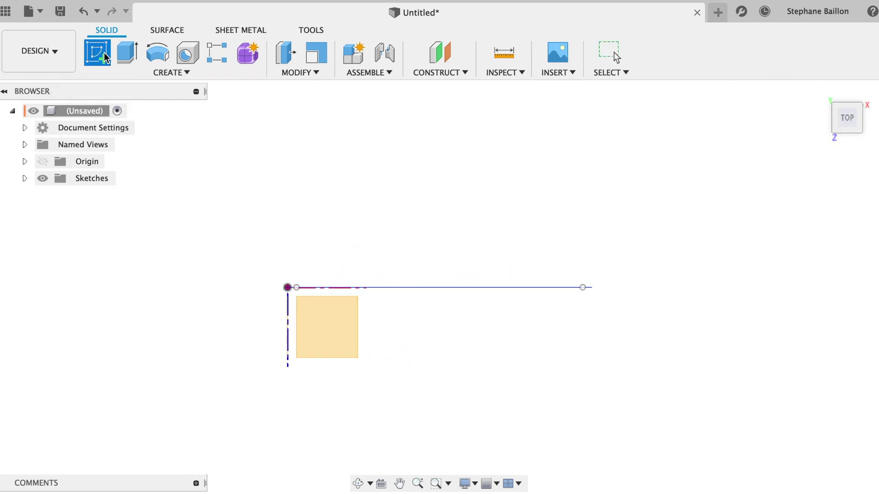
left_click(349, 356)
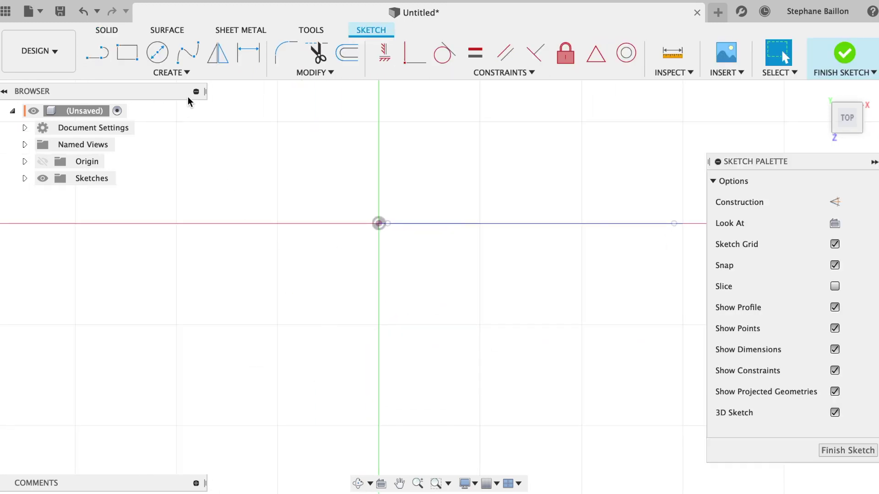
left_click(157, 53)
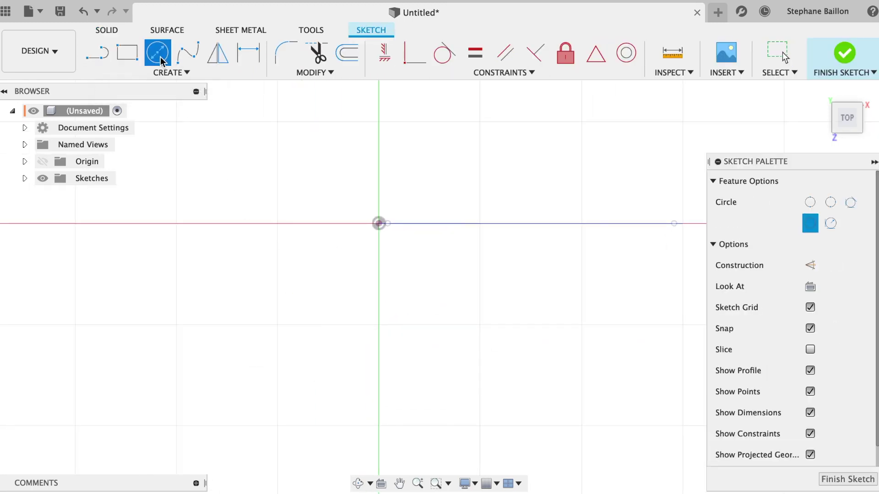
left_click(379, 223)
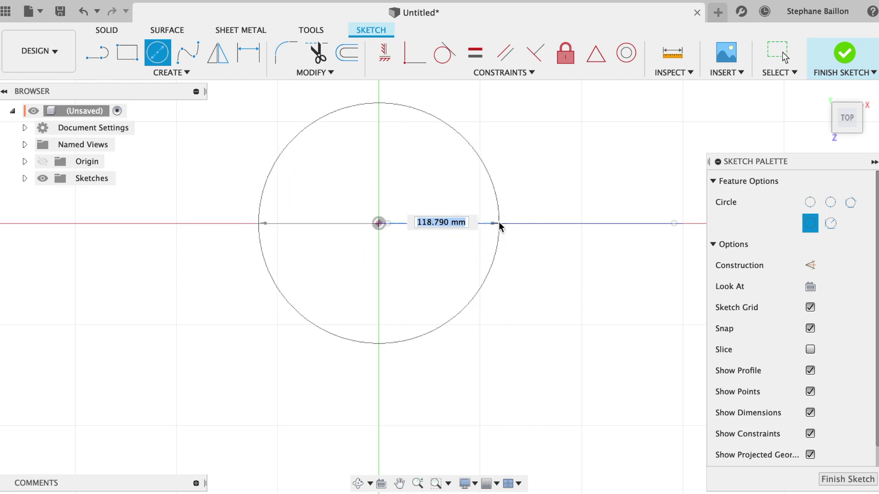
left_click(499, 224)
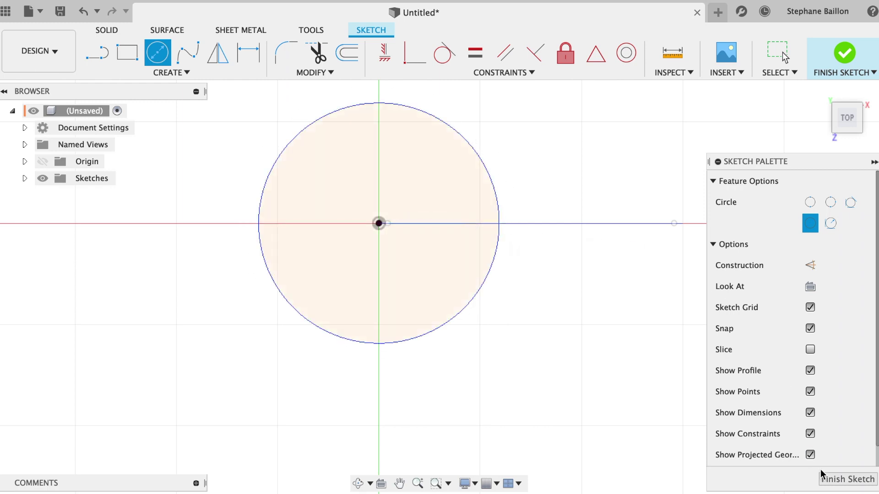
left_click(848, 479)
left_click(821, 90)
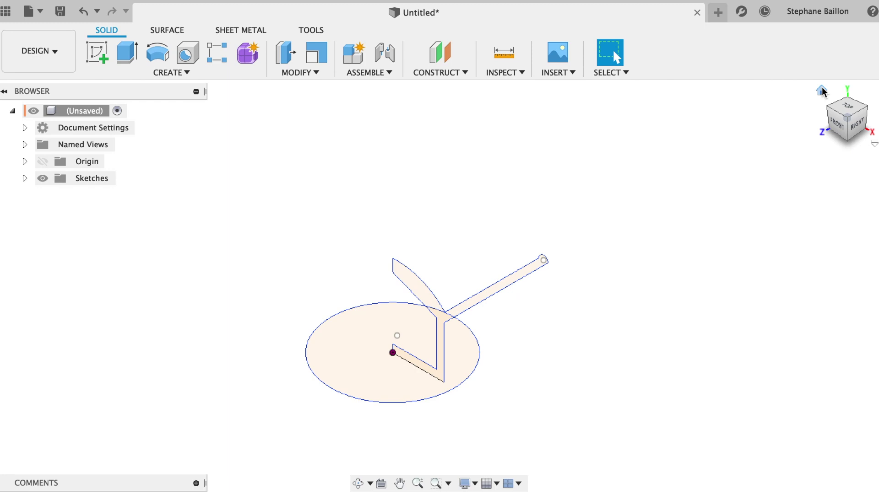
left_click(837, 127)
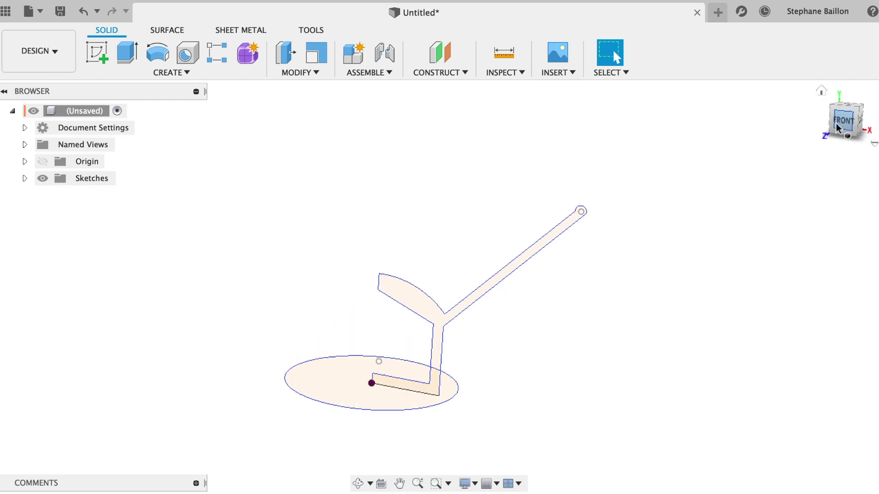
left_click(320, 400)
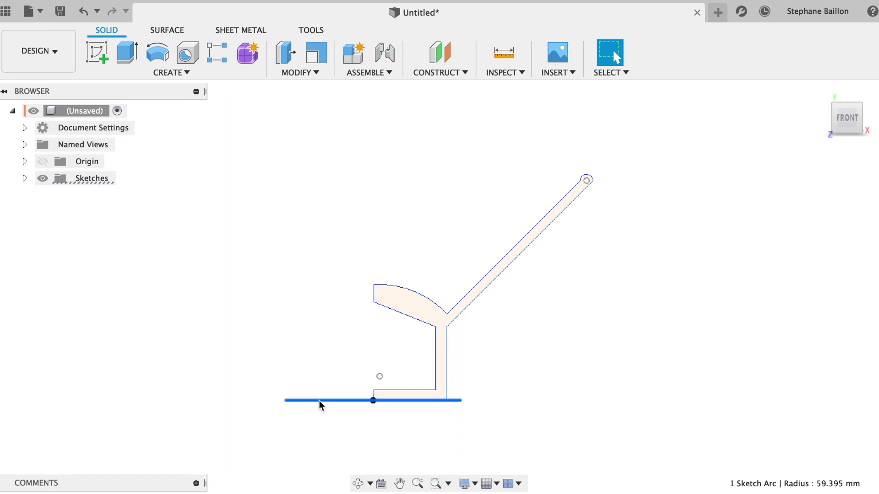
key("m")
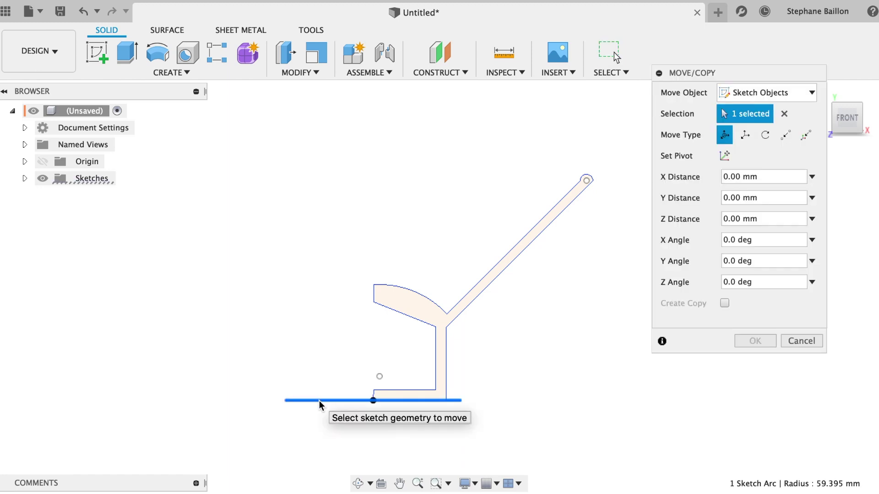
left_click_drag(414, 400, 385, 402)
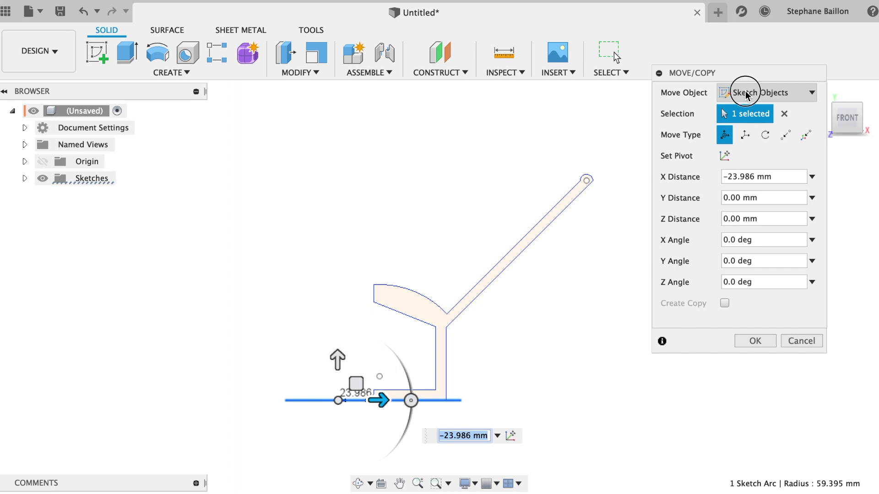
left_click(745, 93)
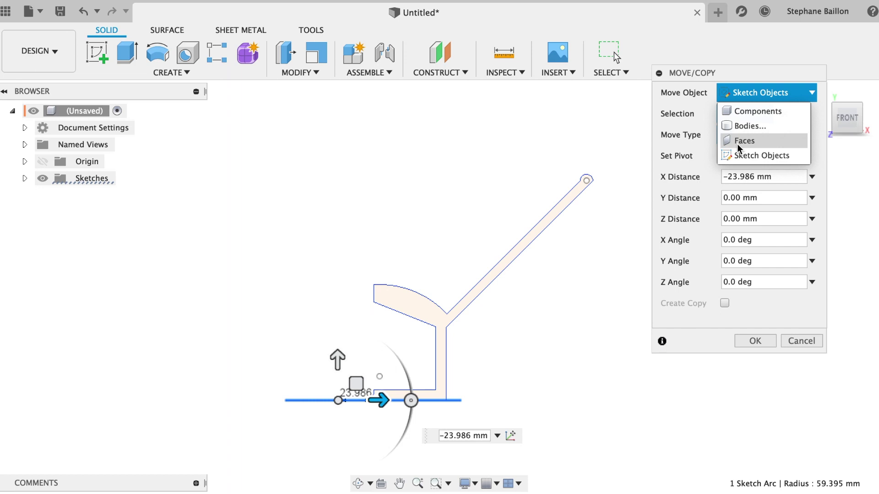
left_click(755, 341)
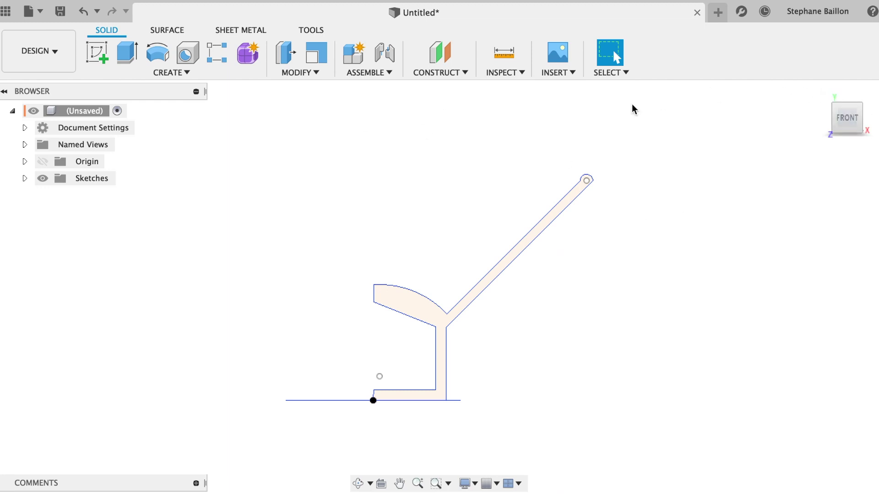
Revolve the Y-shaped profile 360° about the vertical axis into a funnel body
left_click(822, 93)
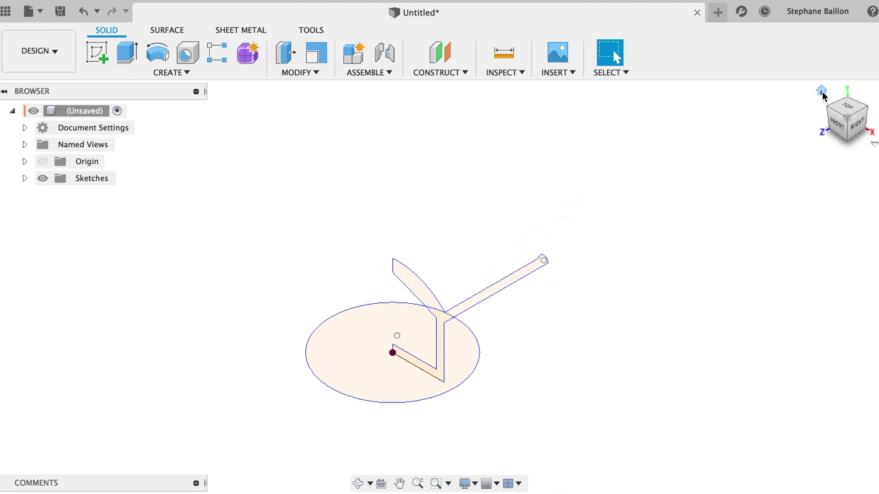
left_click(422, 293)
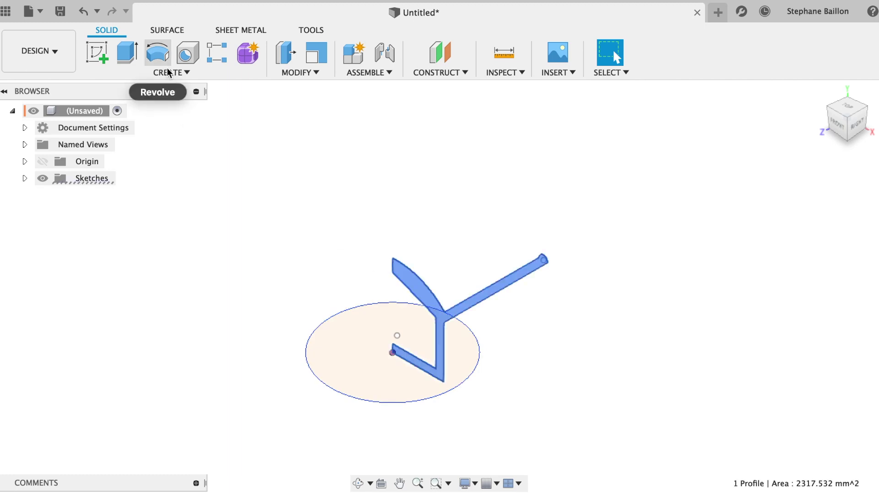
left_click(160, 56)
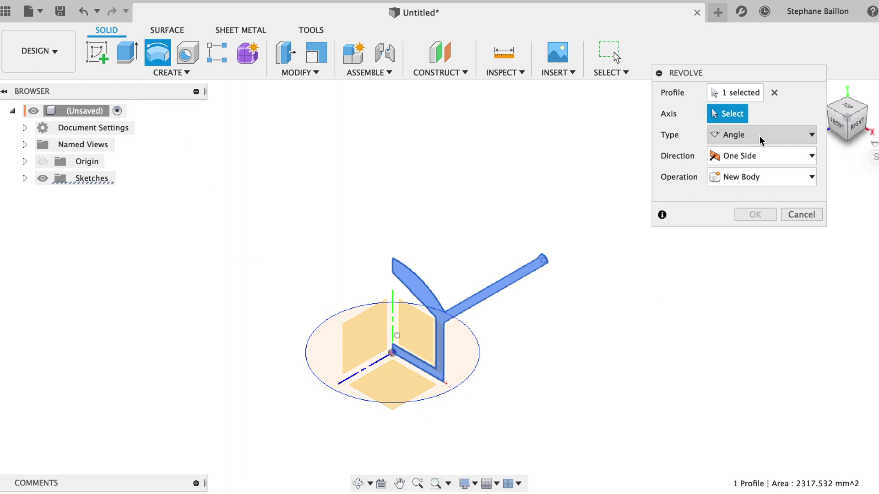
left_click(392, 310)
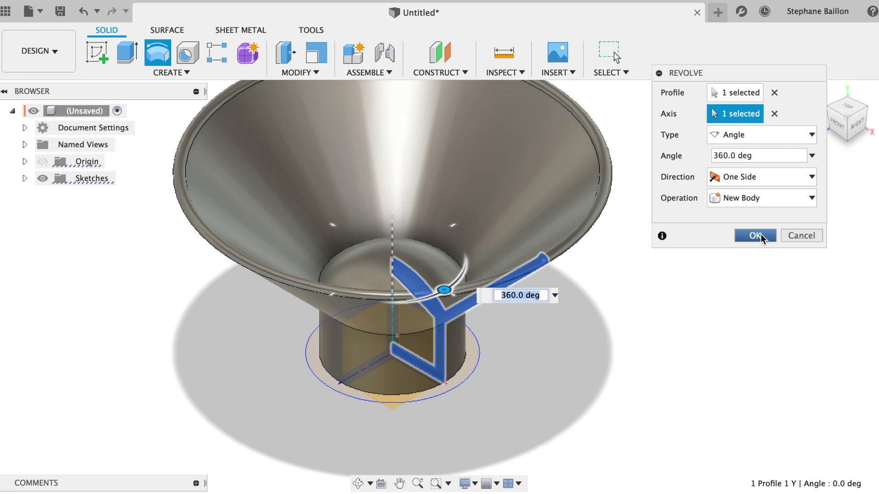
left_click(760, 236)
left_click(822, 91)
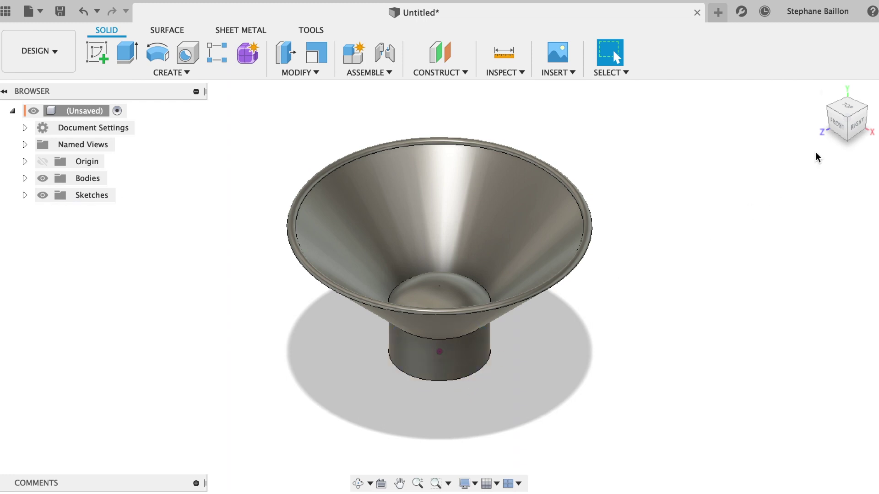
left_click(855, 130)
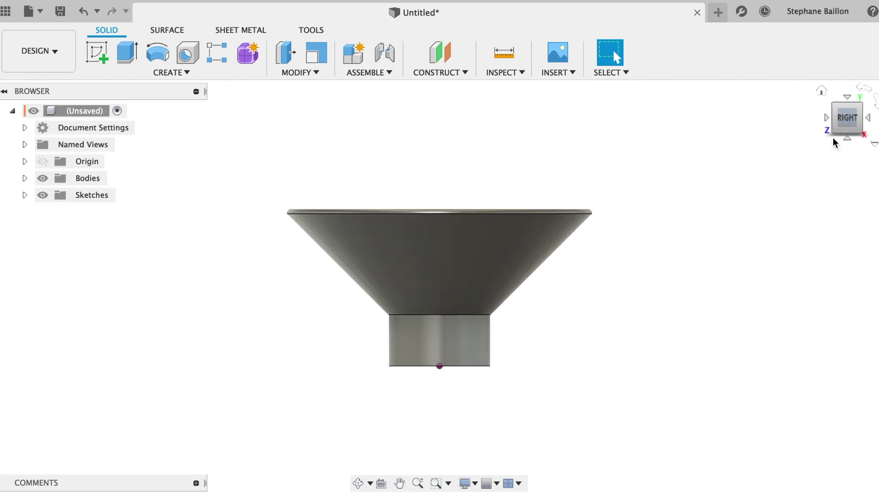
Start a sphere centred at the origin on the base plane
left_click(179, 74)
left_click(146, 300)
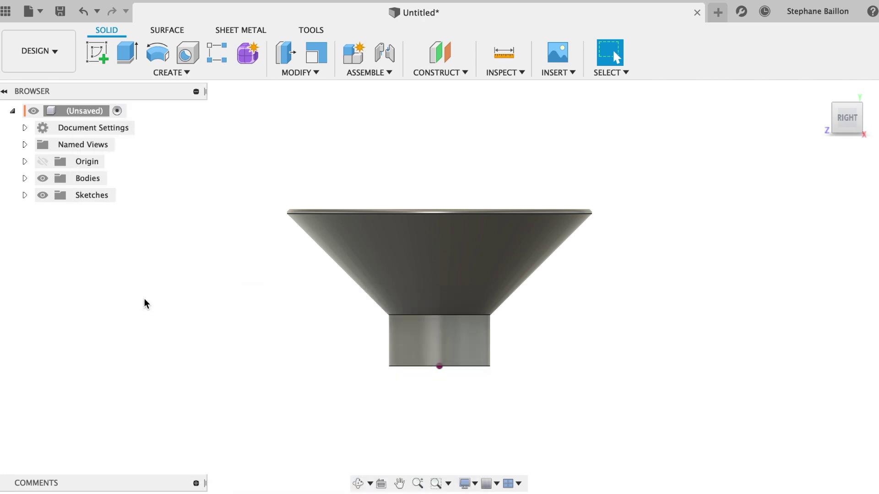
left_click(414, 348)
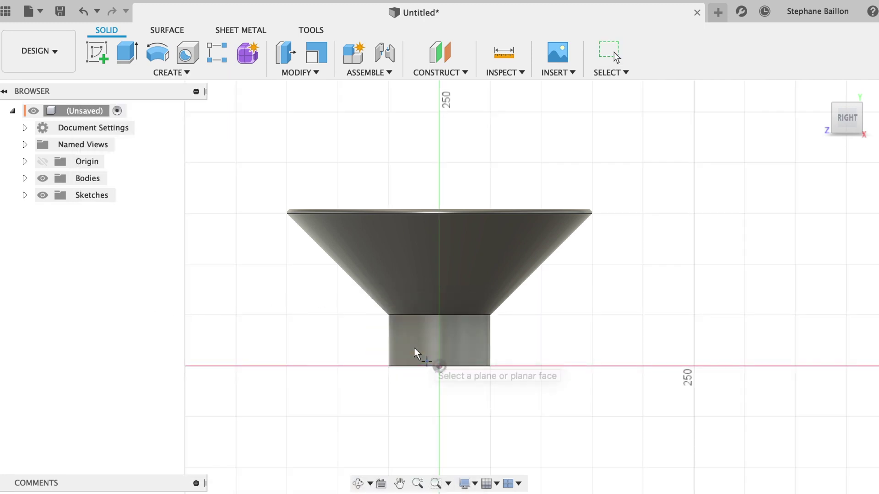
left_click(439, 366)
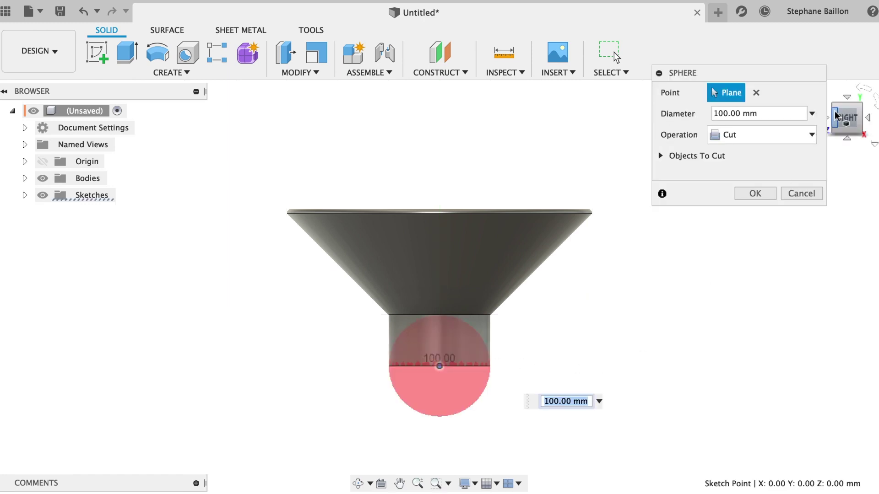
left_click(812, 115)
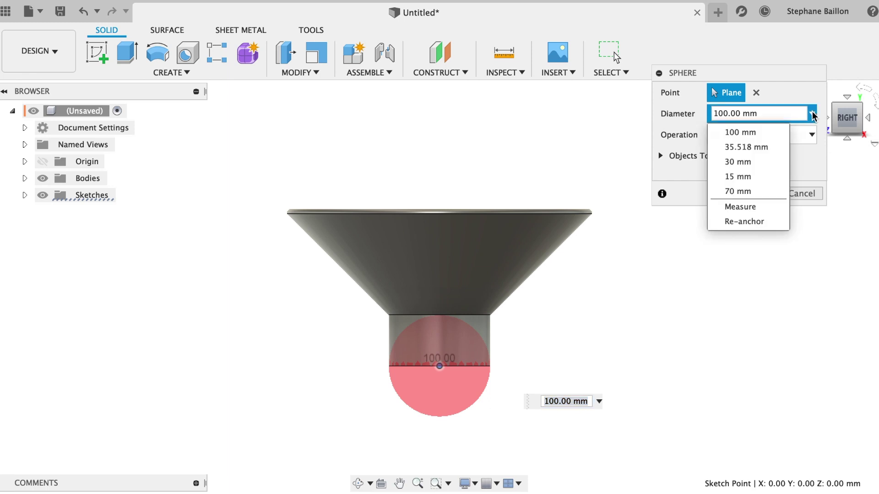
left_click(739, 222)
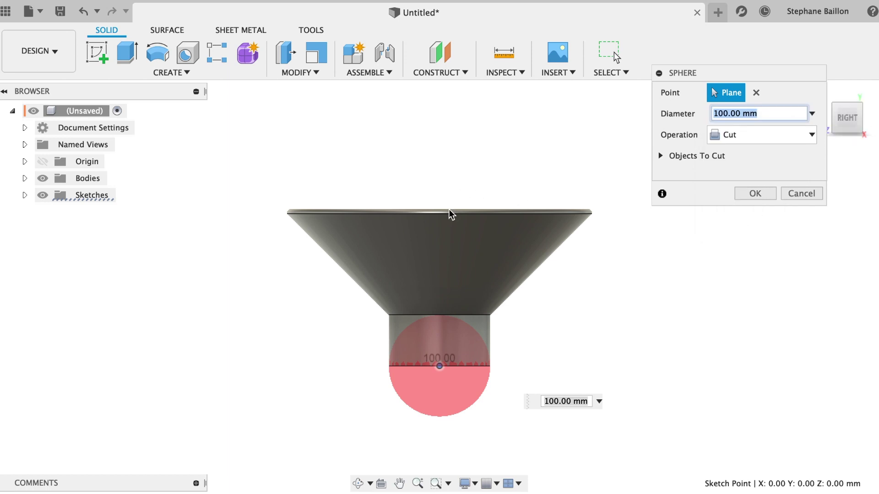
left_click(812, 114)
left_click(740, 206)
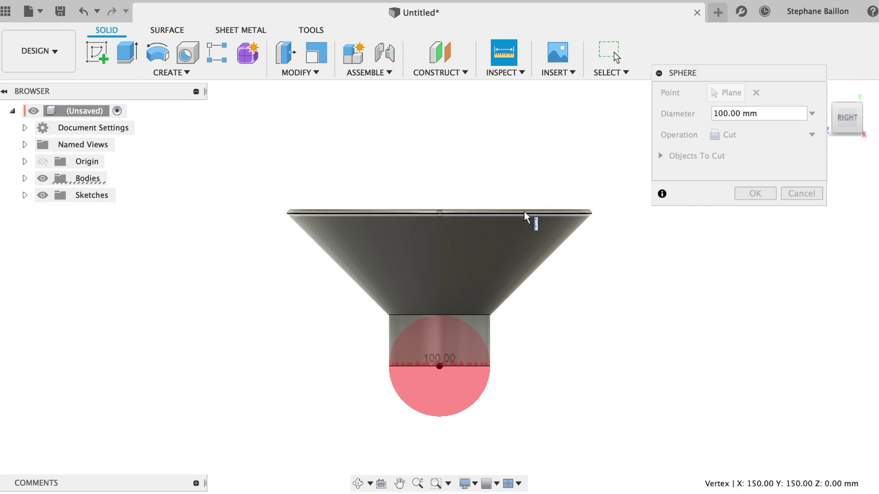
left_click(589, 215)
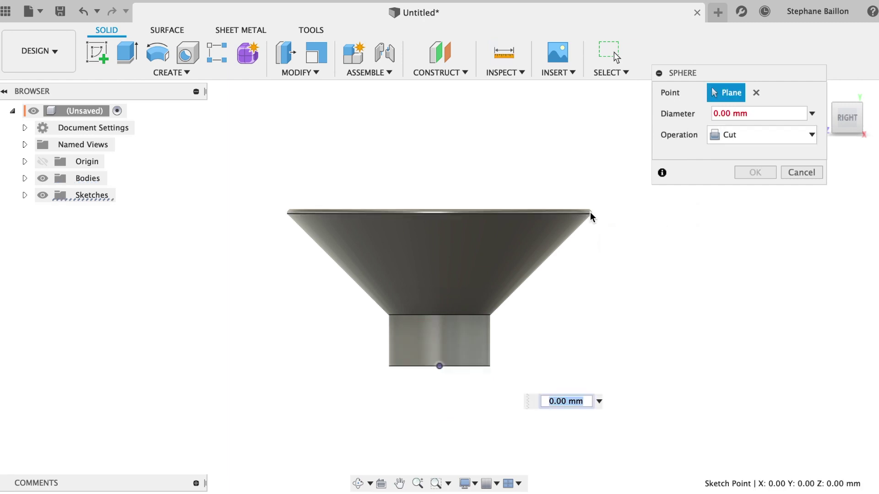
Set the sphere diameter to 300 mm by measuring the funnel rim, as a new body
left_click(813, 113)
left_click(742, 207)
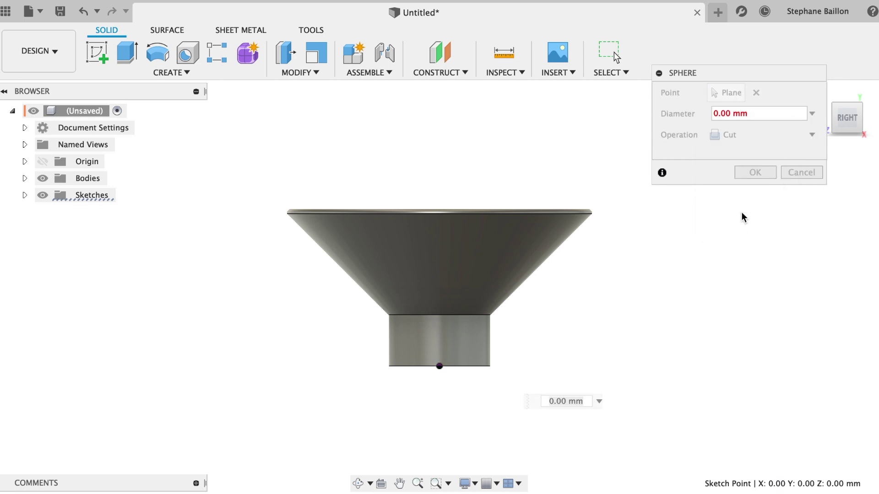
left_click(592, 213)
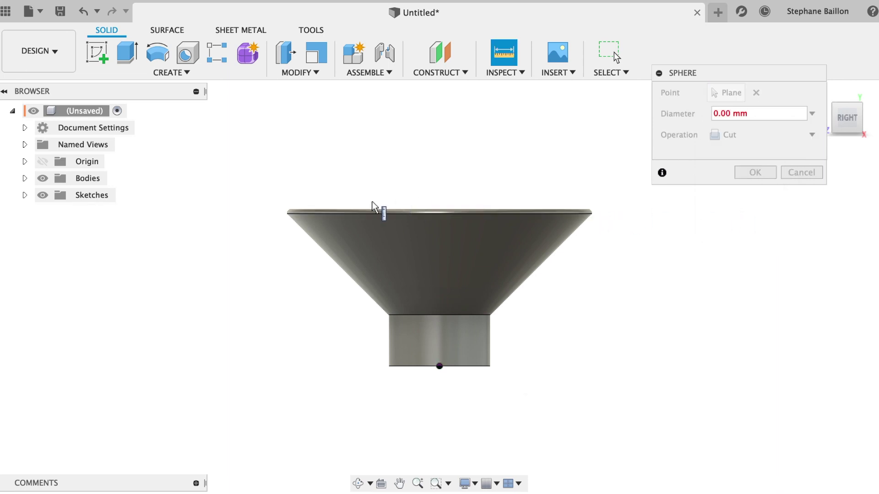
left_click(287, 212)
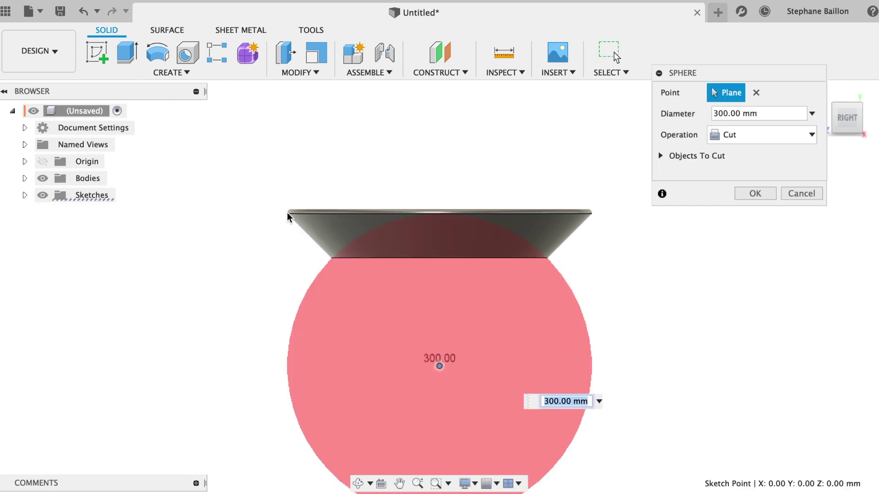
left_click(784, 132)
left_click(752, 199)
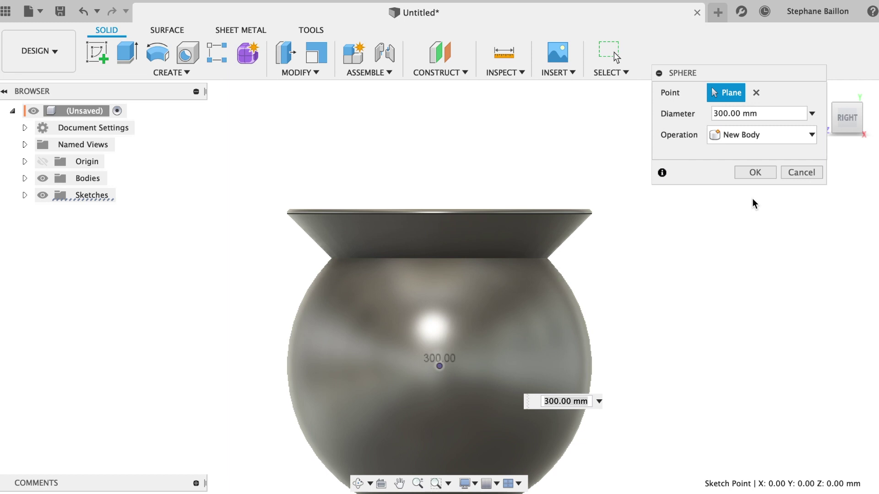
left_click(768, 169)
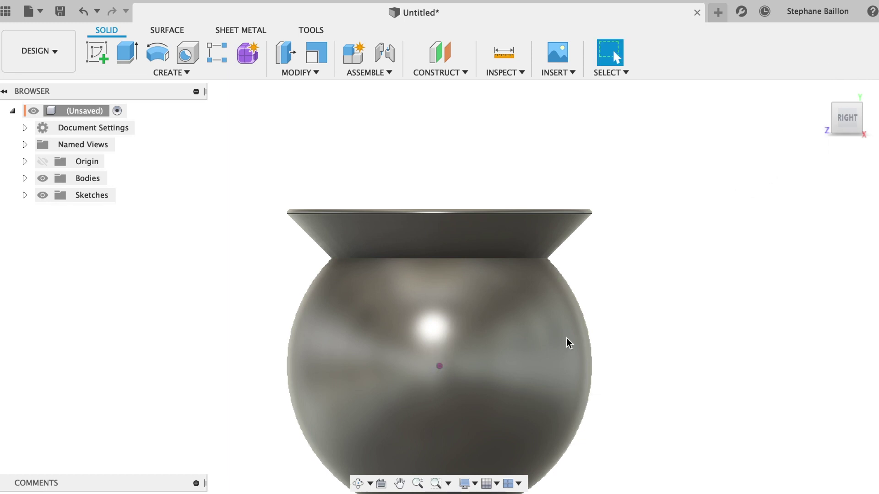
left_click(514, 397)
Move the sphere 138.768 mm up along Y so its equator meets the funnel rim
key("m")
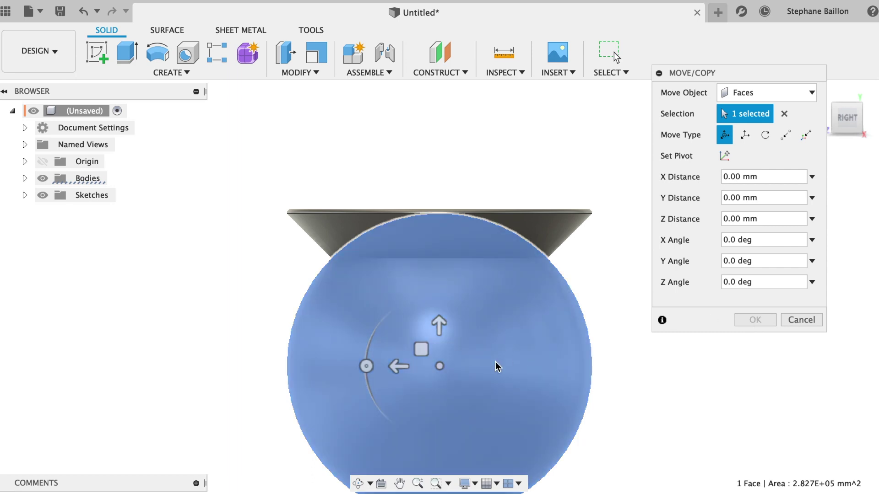
left_click_drag(439, 323, 456, 184)
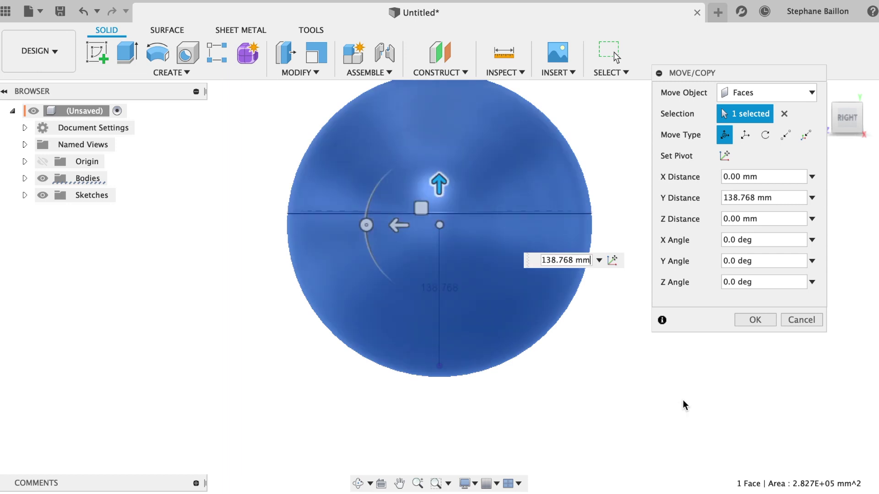
left_click(771, 324)
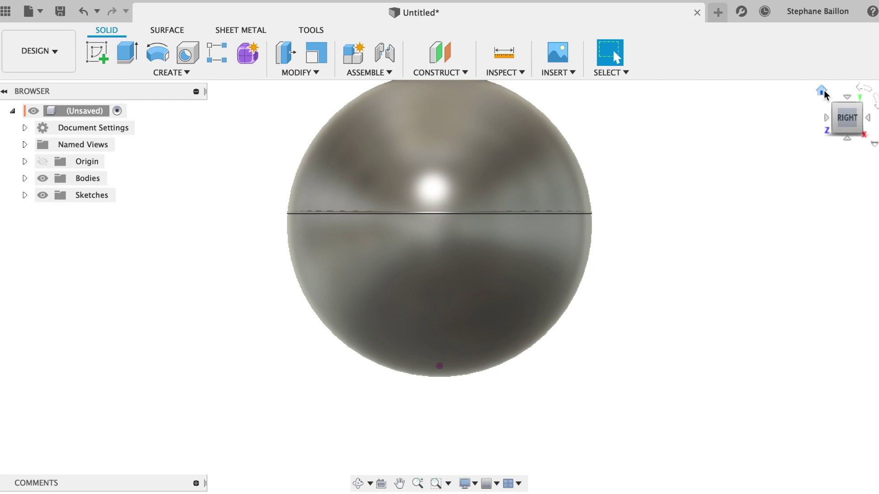
left_click(823, 91)
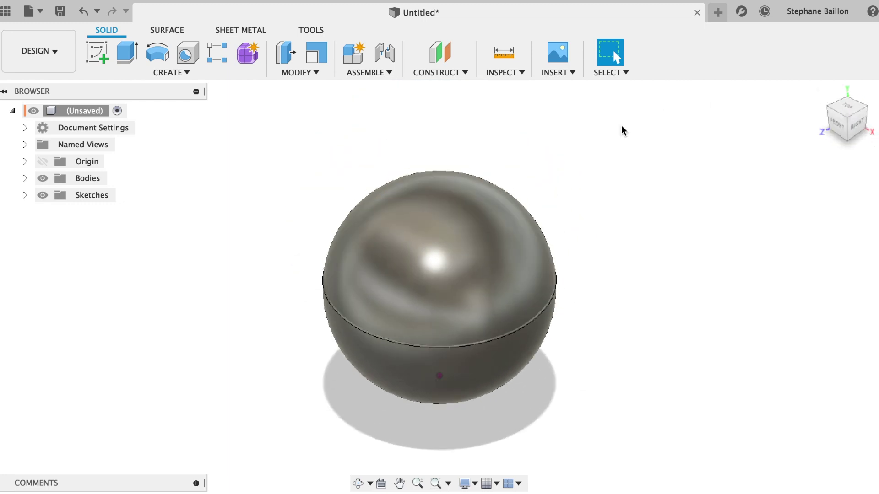
In Combine, pick sphere Body2 as the target and funnel Body1 as the tool
left_click(314, 72)
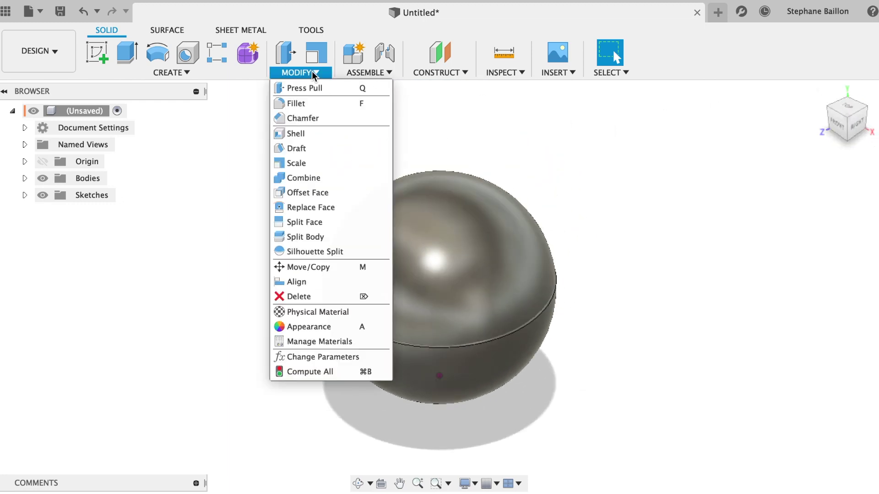
left_click(291, 178)
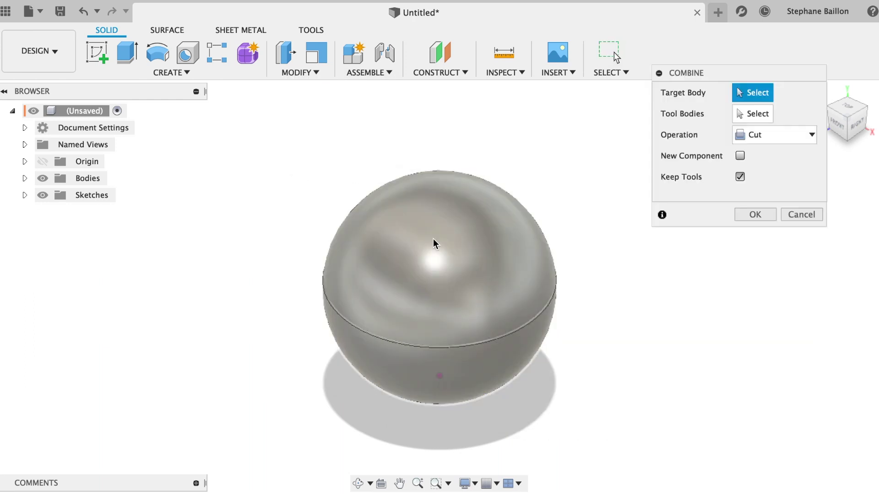
left_click(25, 179)
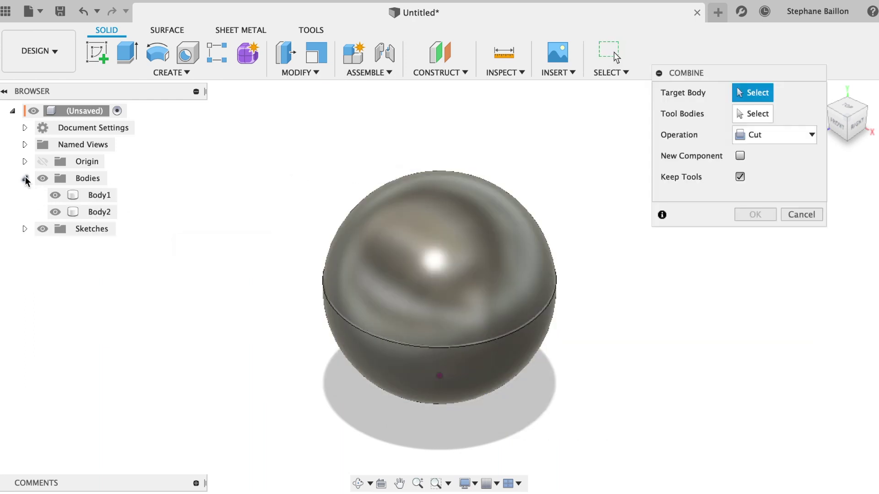
left_click(100, 195)
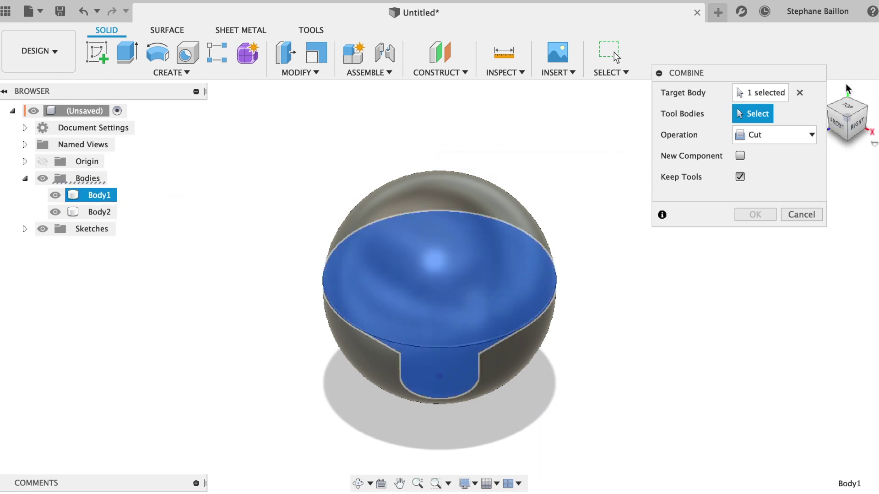
left_click(800, 93)
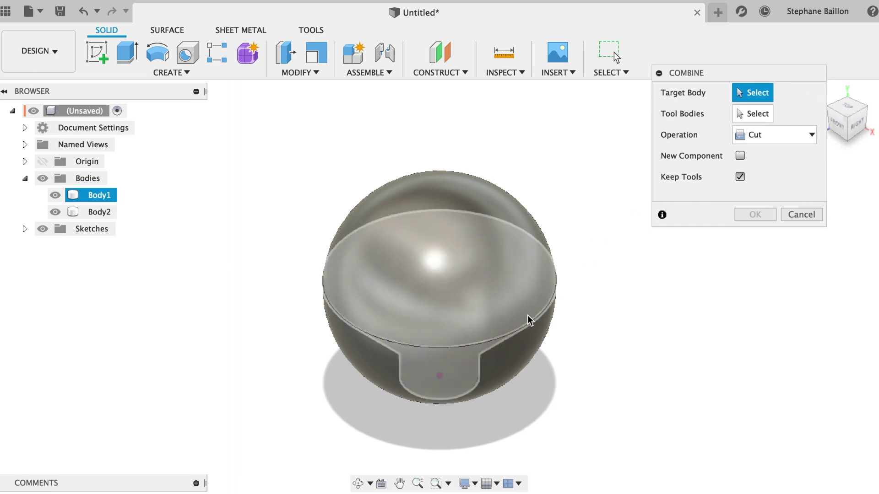
left_click(488, 365)
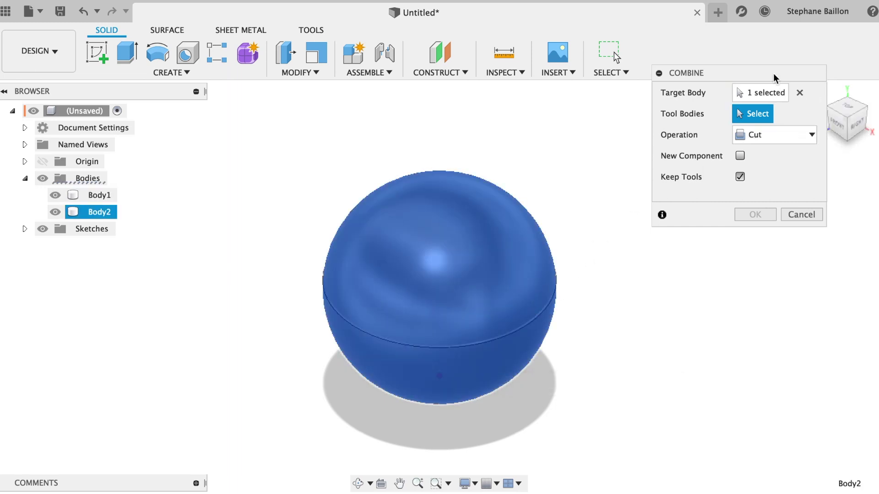
left_click(477, 223)
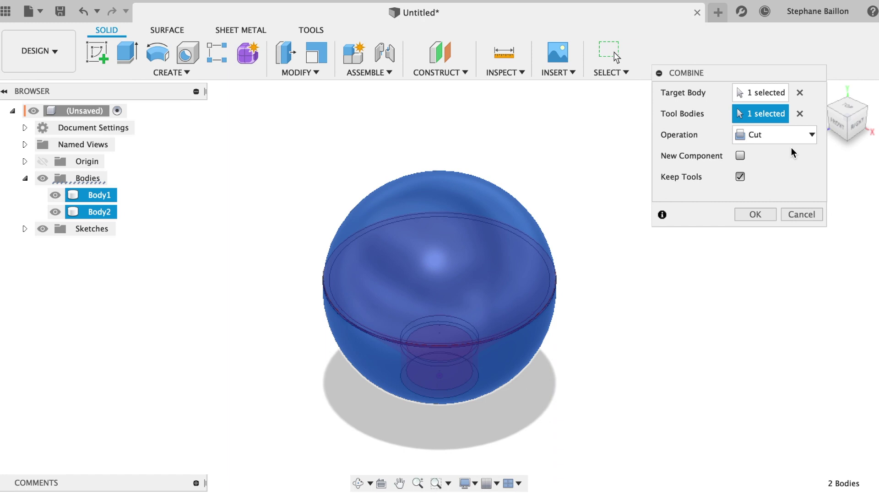
Reselect Body2 as target and Body1 as tool, and apply the Cut with Keep Tools
left_click(800, 114)
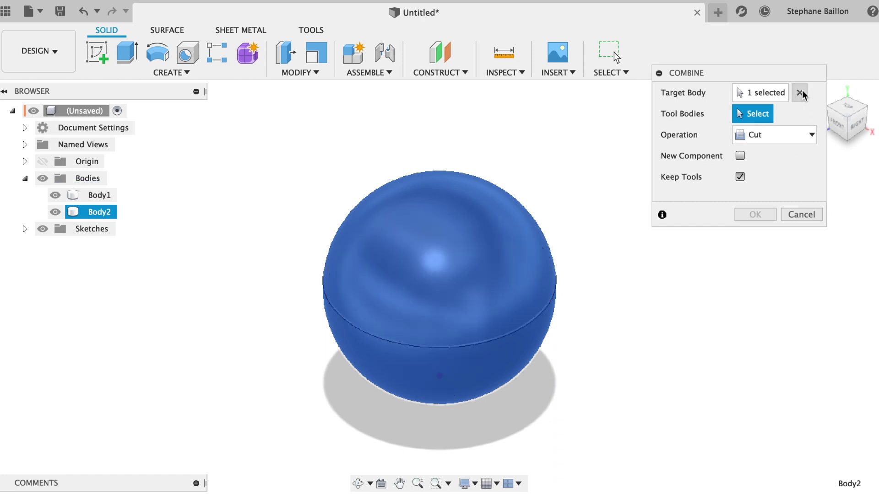
left_click(800, 92)
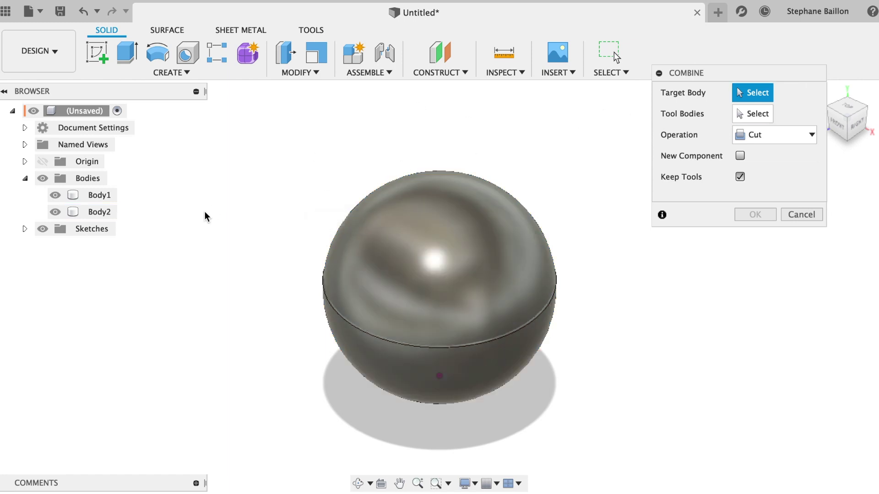
left_click(96, 213)
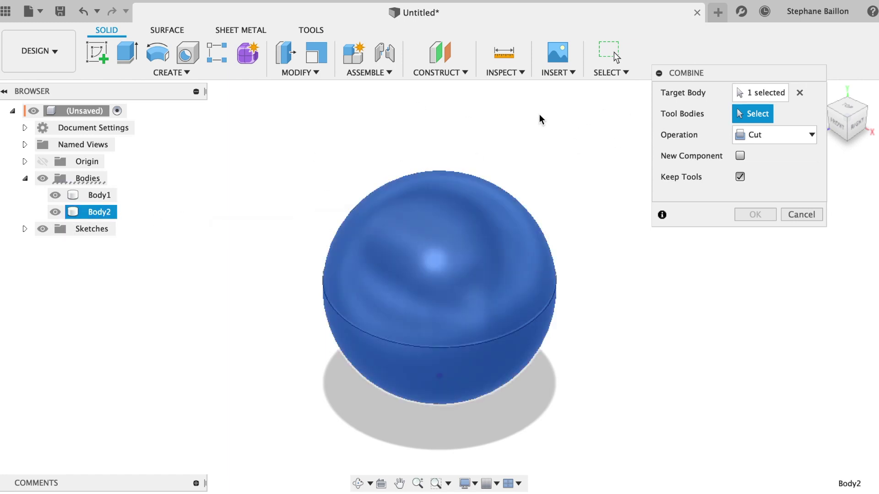
left_click(108, 197)
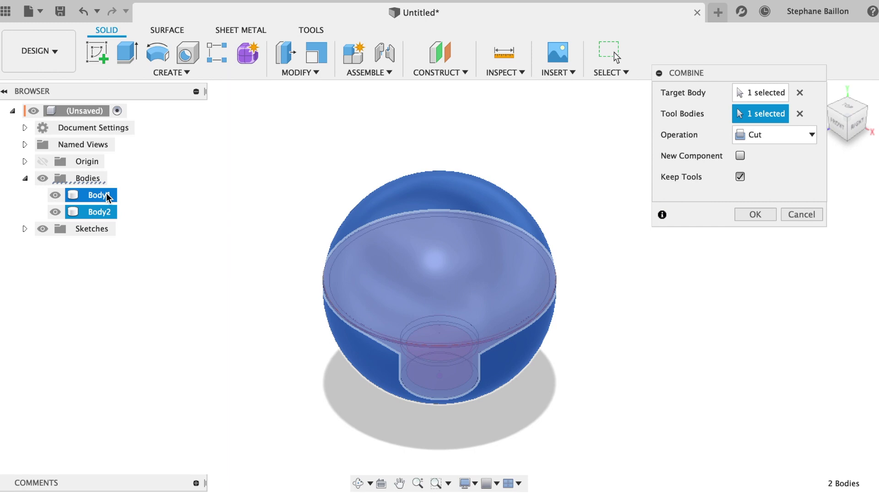
left_click(755, 215)
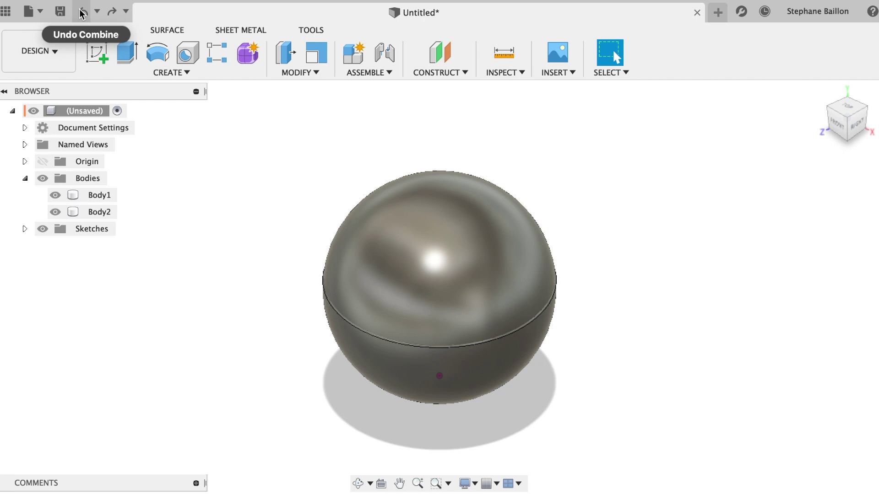
left_click(104, 201)
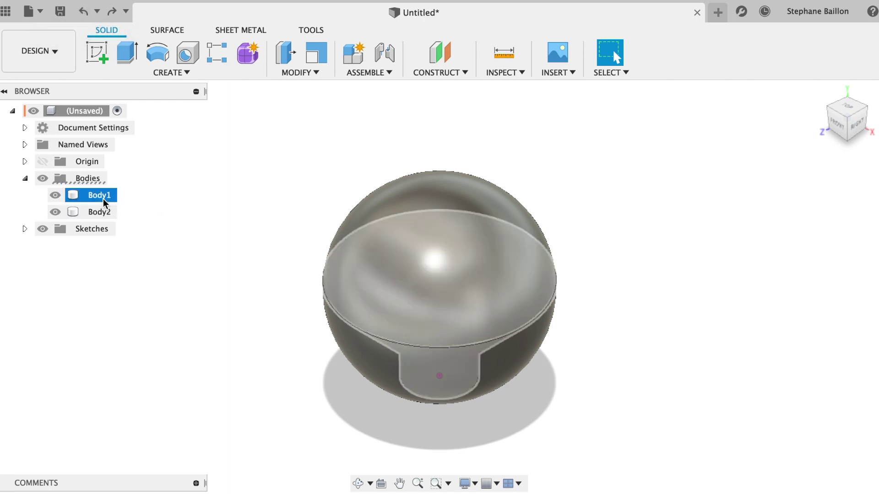
In the Right view, lower sphere Body2 by 22.52 mm along Y
left_click(857, 124)
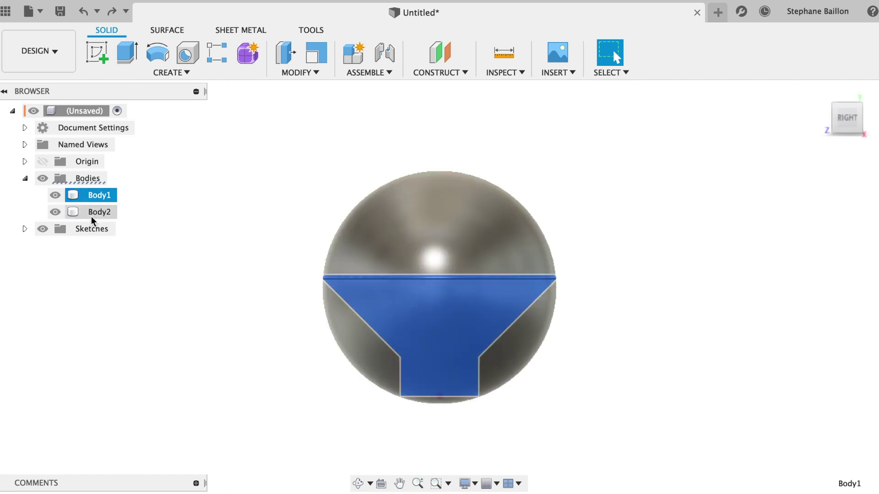
left_click(91, 216)
key("m")
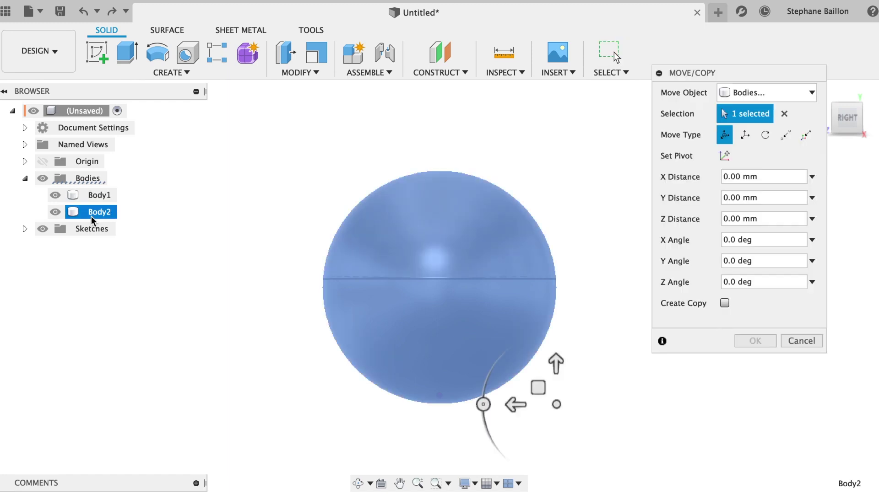
left_click_drag(555, 364, 557, 387)
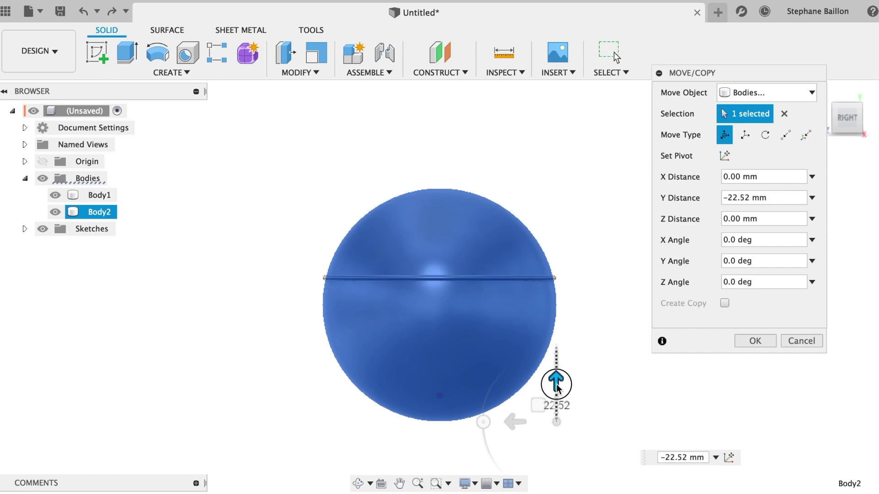
left_click(756, 341)
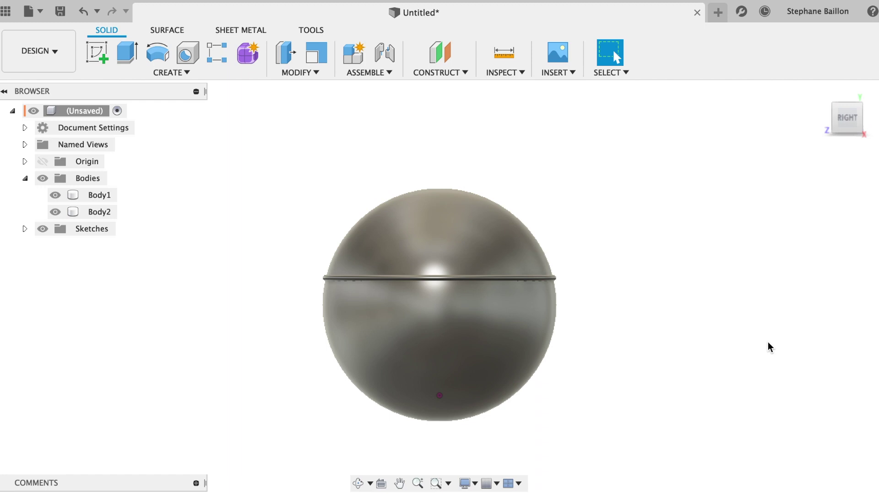
left_click(304, 72)
left_click(303, 178)
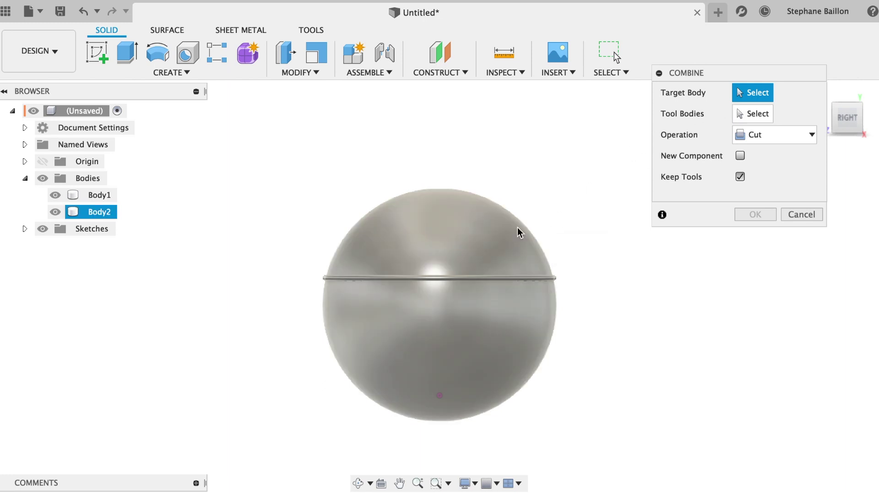
Cut funnel Body1 from sphere Body2, keeping the tool, then toggle both bodies' visibility
left_click(508, 236)
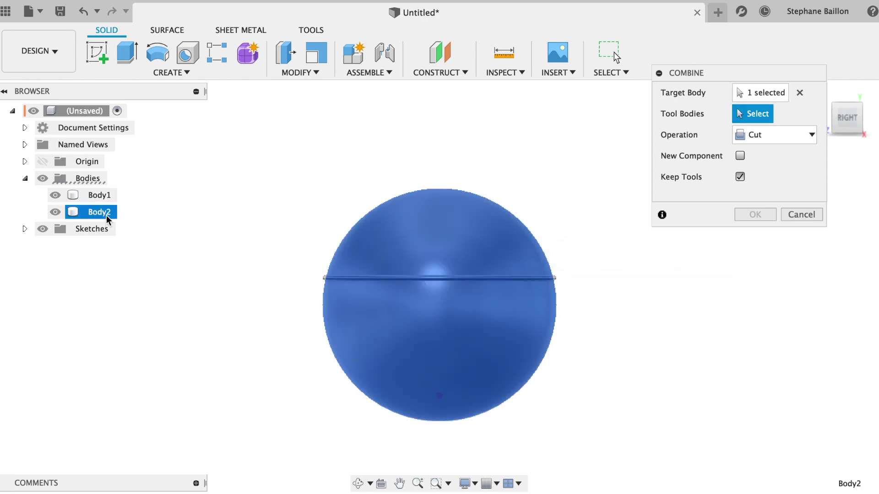
left_click(100, 196)
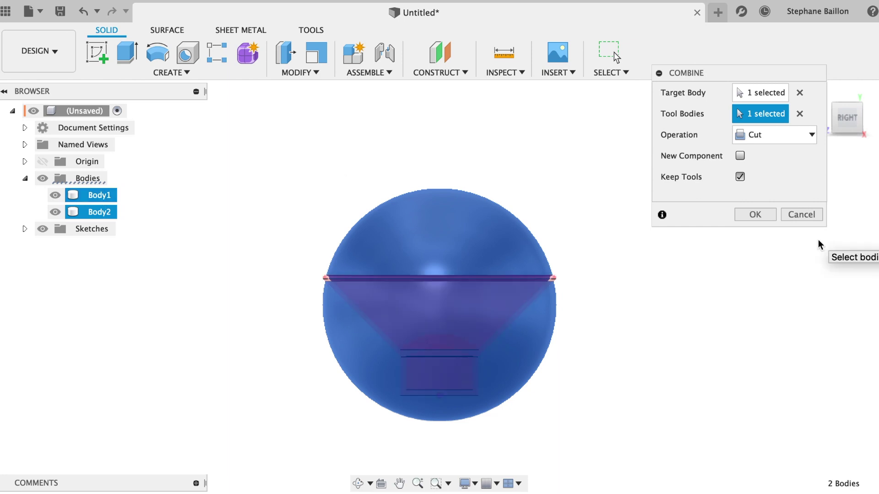
left_click(755, 215)
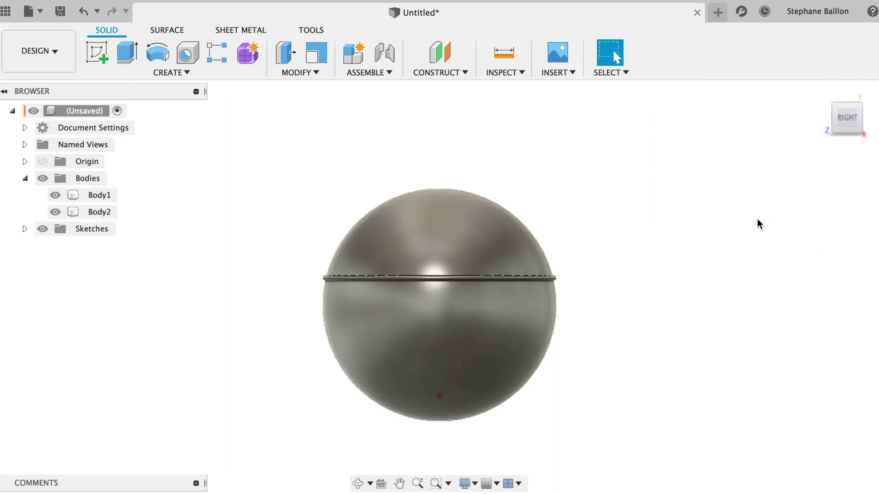
left_click(54, 196)
left_click(55, 196)
left_click(54, 213)
left_click(54, 212)
Inspect each body from top and side views, then show both in the Right view
left_click(57, 195)
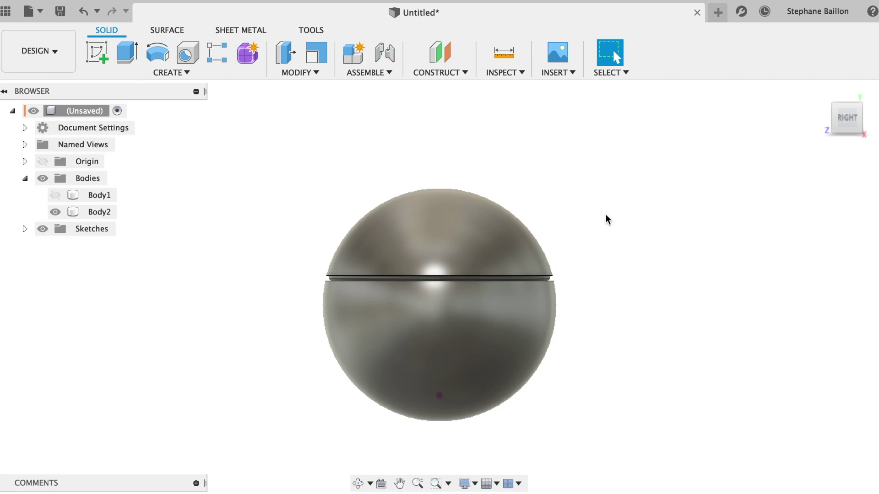
mouse_move(845, 117)
left_mouse_down()
mouse_move(844, 141)
mouse_move(847, 116)
left_mouse_up()
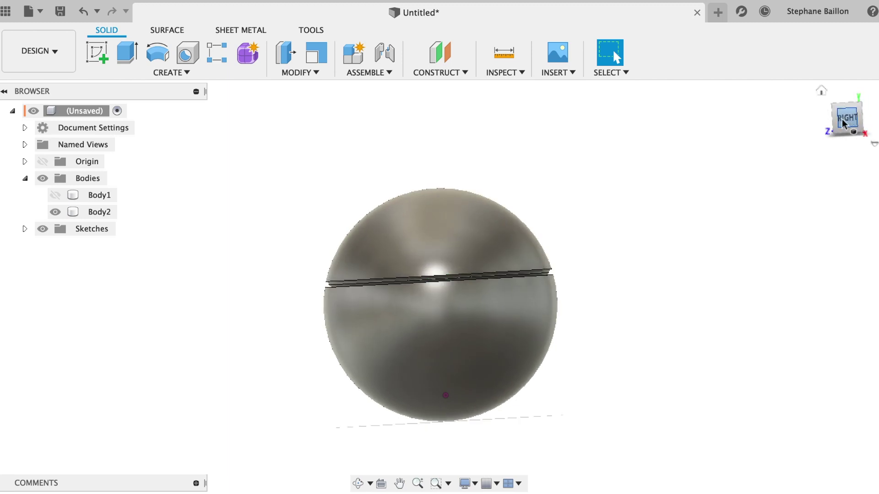
left_click(438, 249)
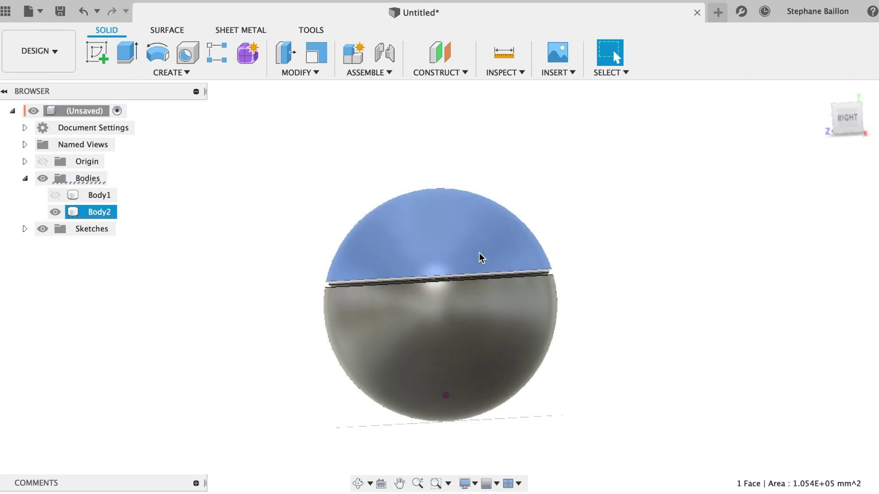
left_click(55, 212)
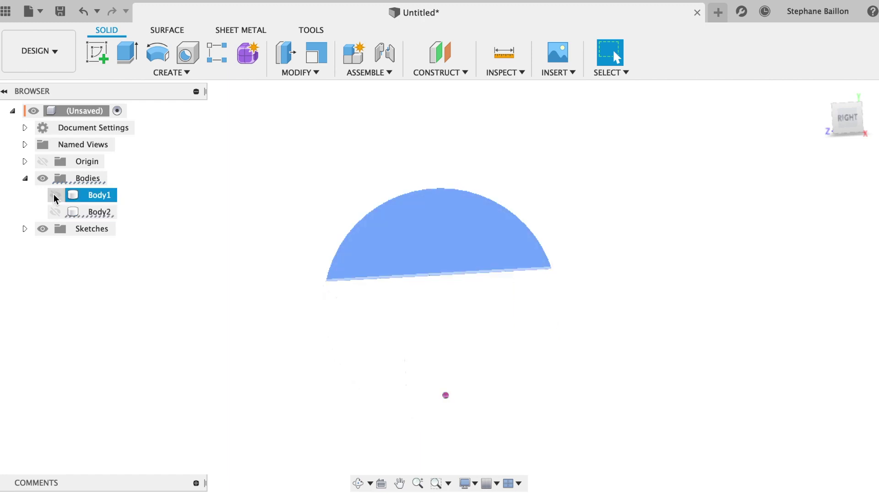
left_click(55, 196)
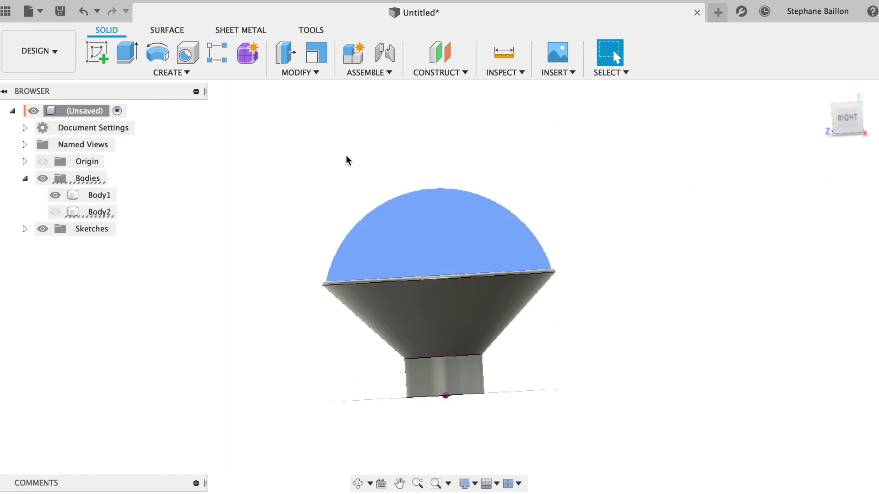
left_click(845, 110)
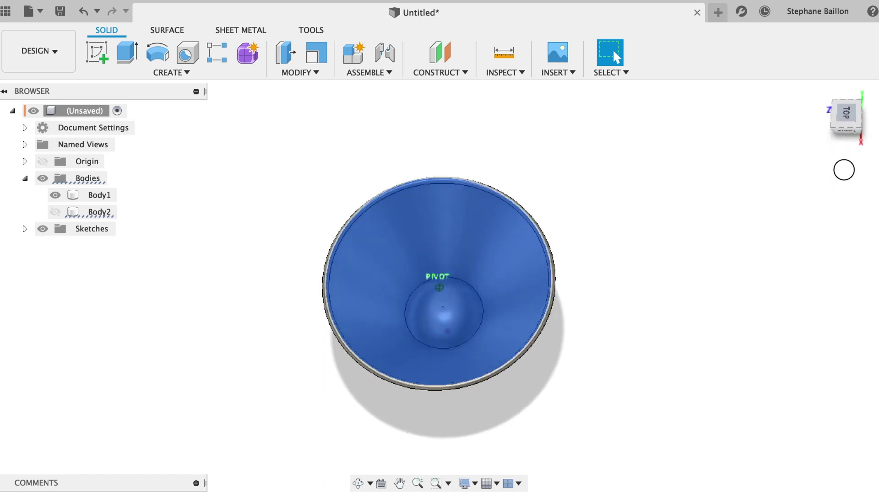
left_click(840, 127)
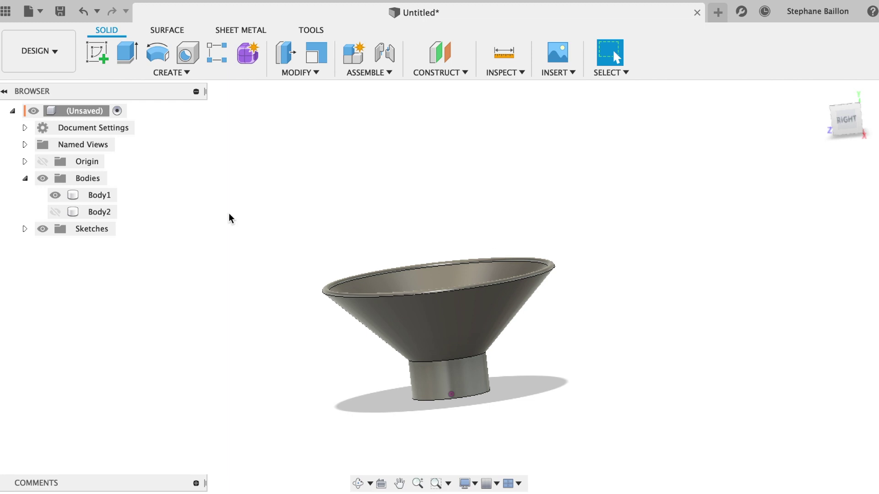
left_click(51, 212)
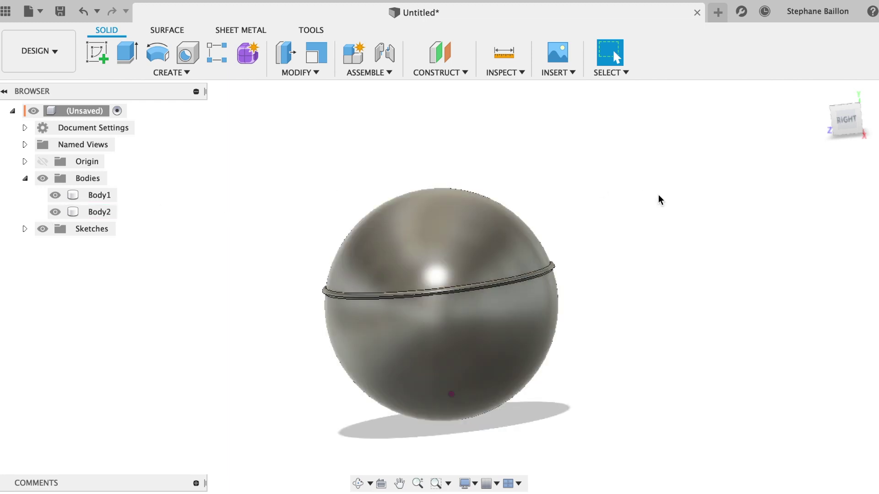
left_click(844, 126)
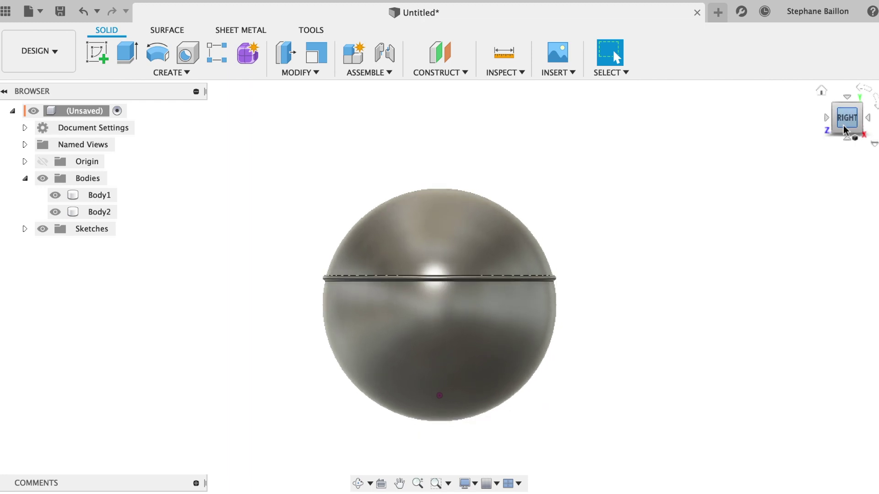
Move Body2 10.81 mm along Y to raise the sphere and widen the seam
left_click(101, 209)
key("m")
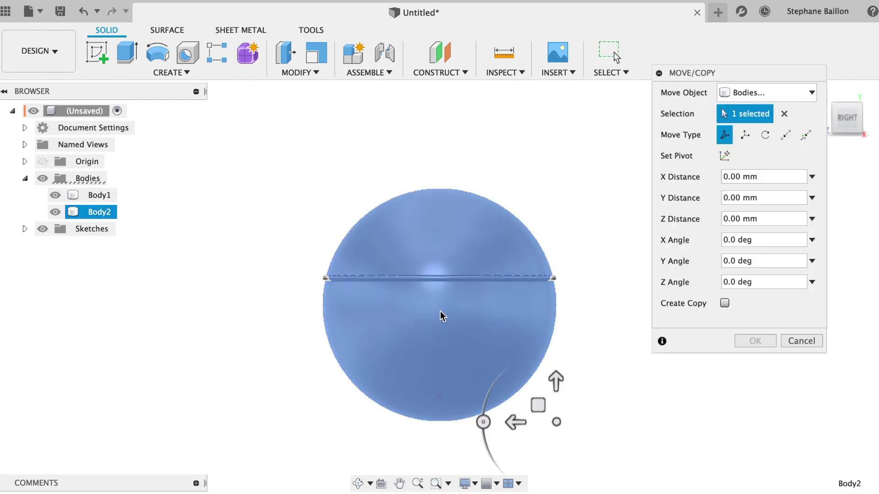
mouse_move(556, 380)
left_mouse_down()
mouse_move(562, 441)
mouse_move(568, 372)
left_mouse_up()
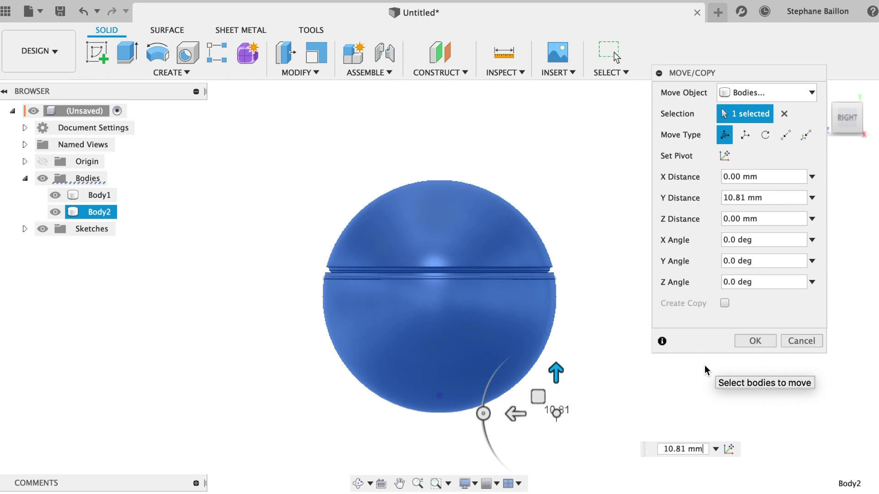
left_click(765, 343)
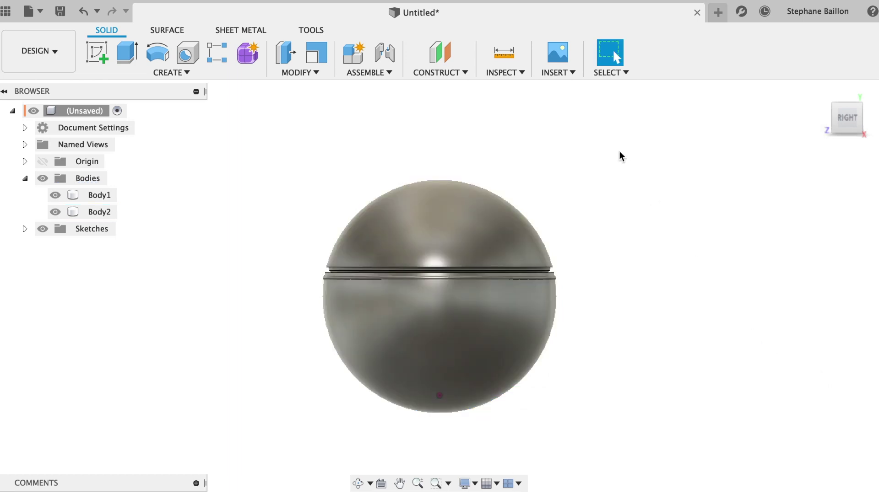
left_click(98, 55)
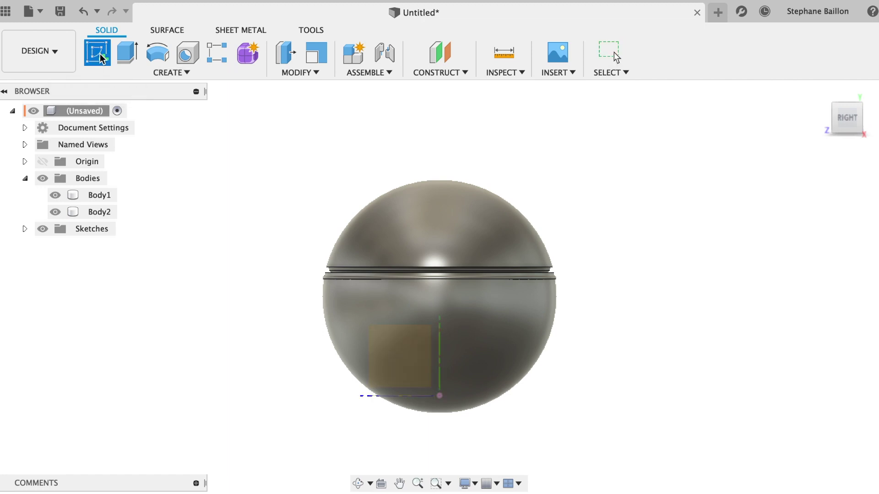
On the side plane, sketch a roughly 463 × 142 mm rectangle covering the sphere's upper half
left_click(418, 385)
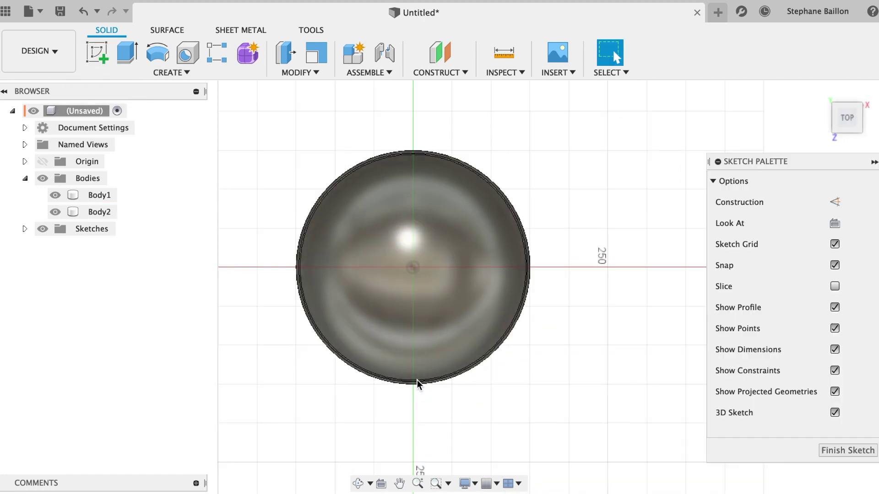
left_click(858, 450)
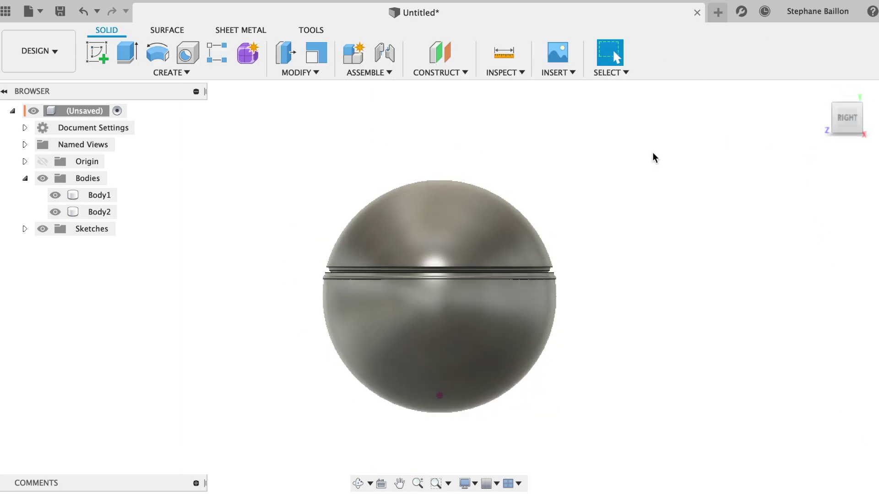
left_click(103, 57)
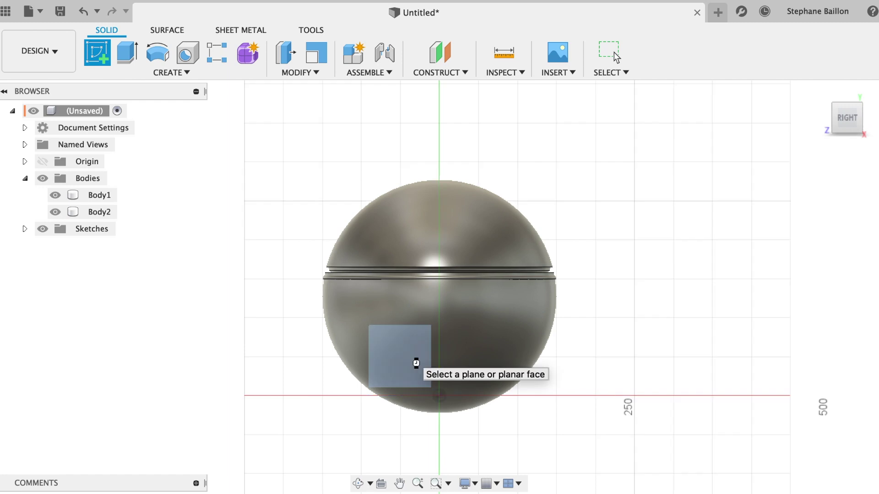
left_click(415, 363)
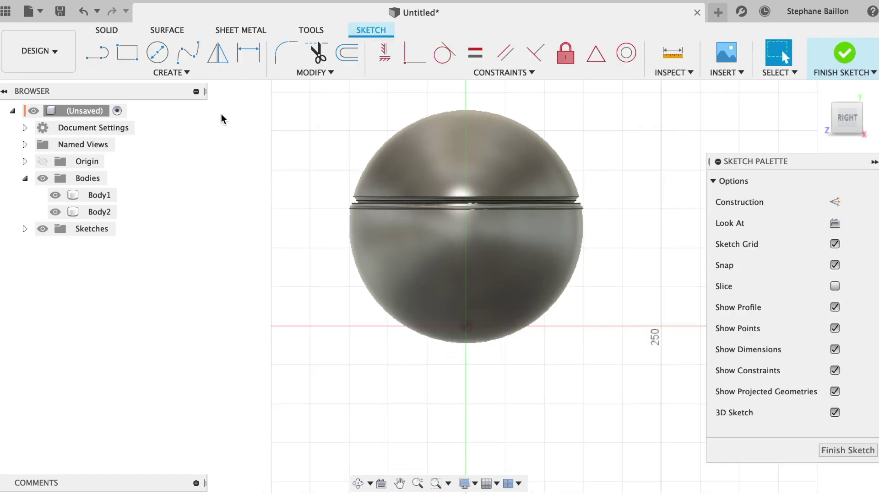
left_click(128, 52)
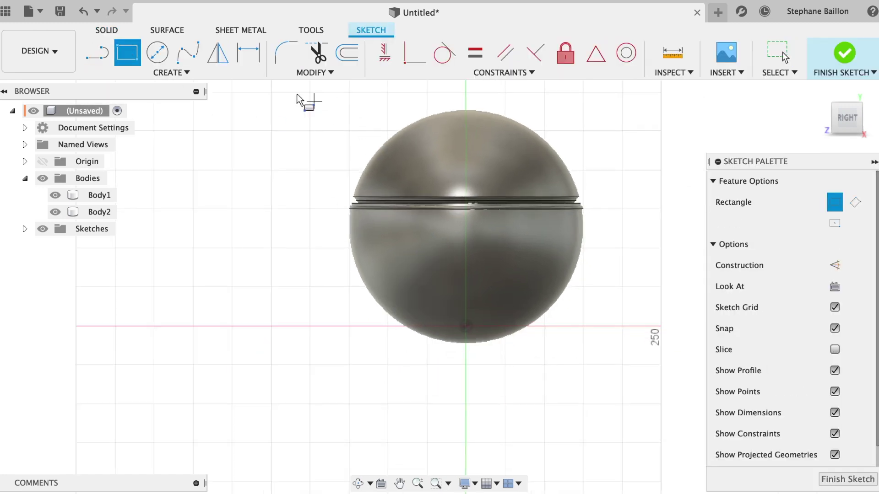
left_click(272, 92)
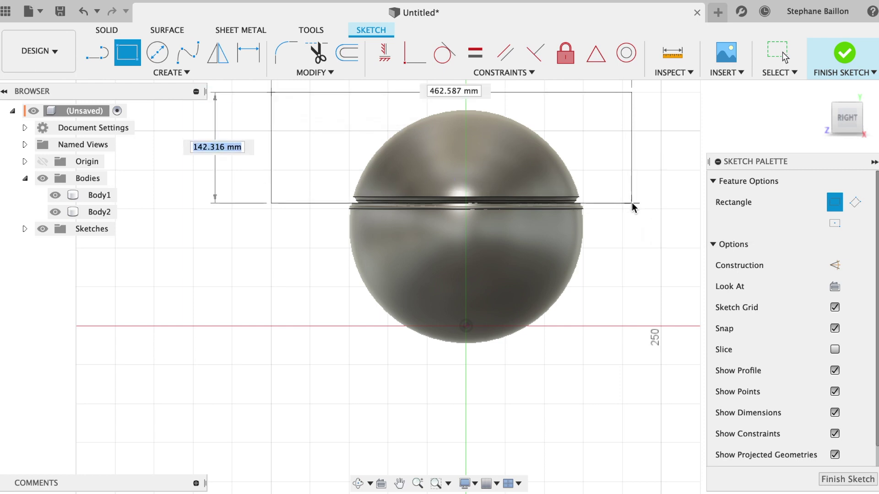
left_click(633, 206)
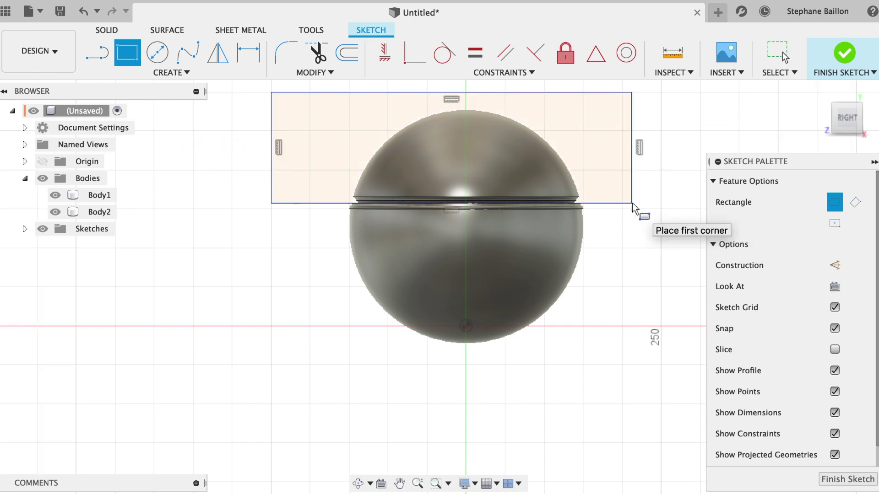
Cut the rectangle through the sphere two-sided, 224.298 mm and 235.107 mm
key("e")
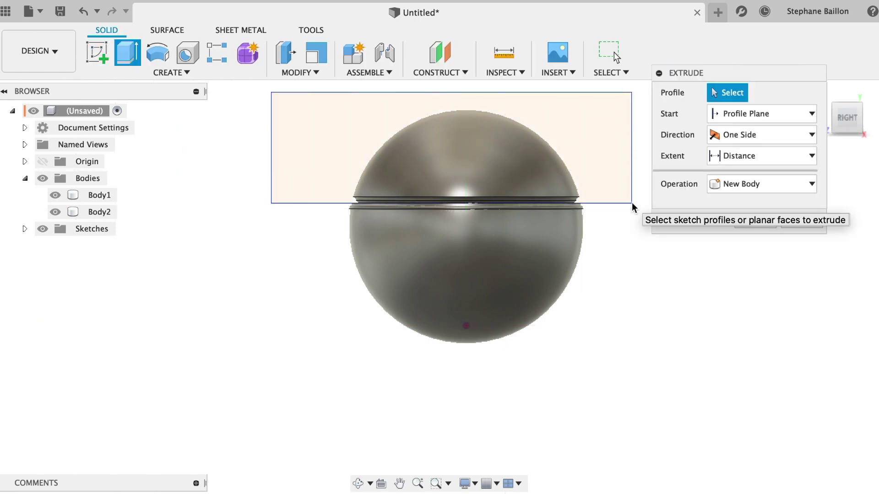
left_click(611, 176)
mouse_move(848, 117)
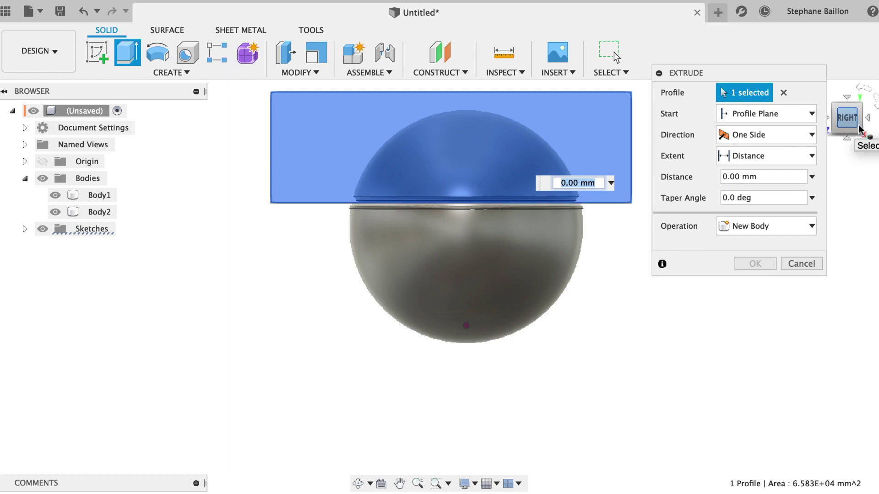
left_click(869, 119)
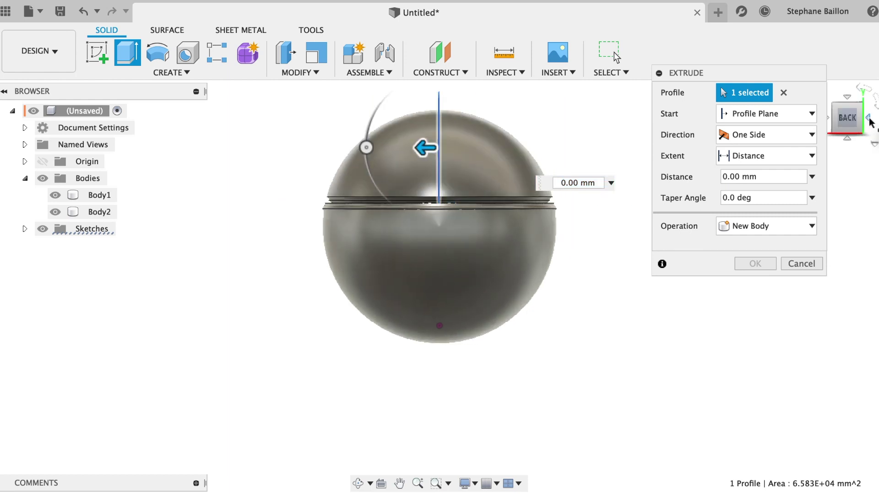
left_click(810, 134)
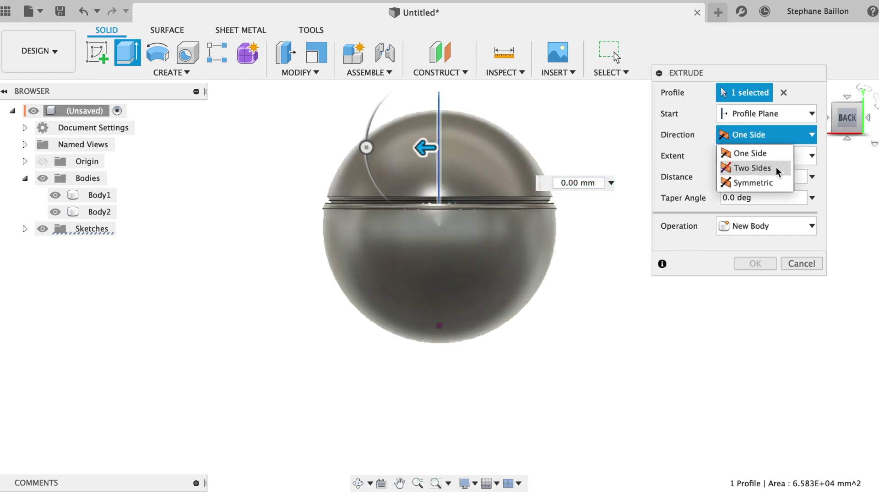
left_click(728, 168)
left_click_drag(454, 146, 639, 218)
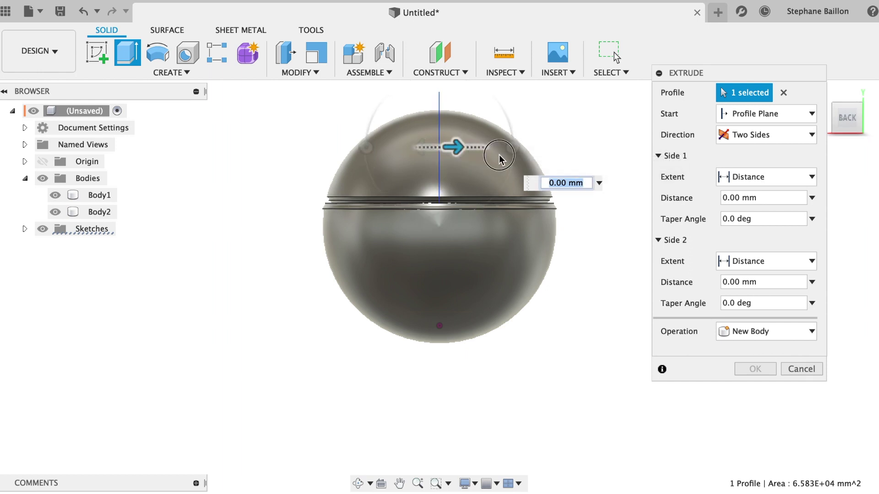
left_click(422, 150)
left_click_drag(422, 150, 240, 148)
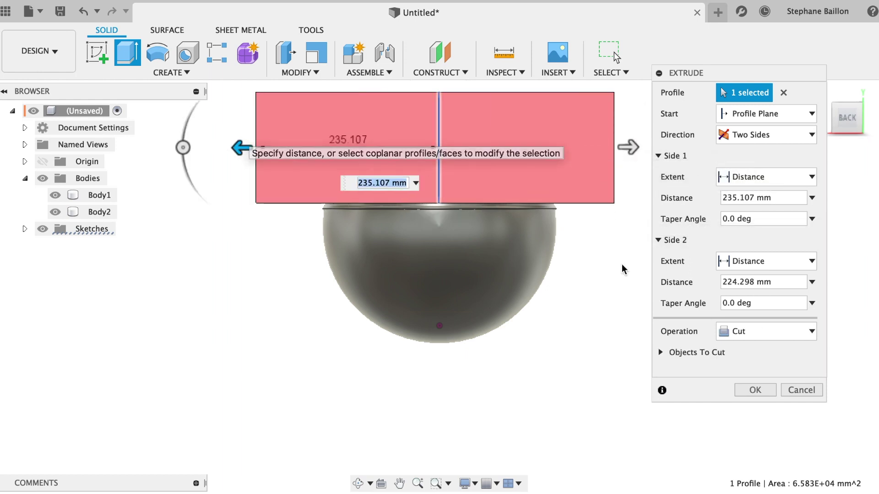
left_click(771, 390)
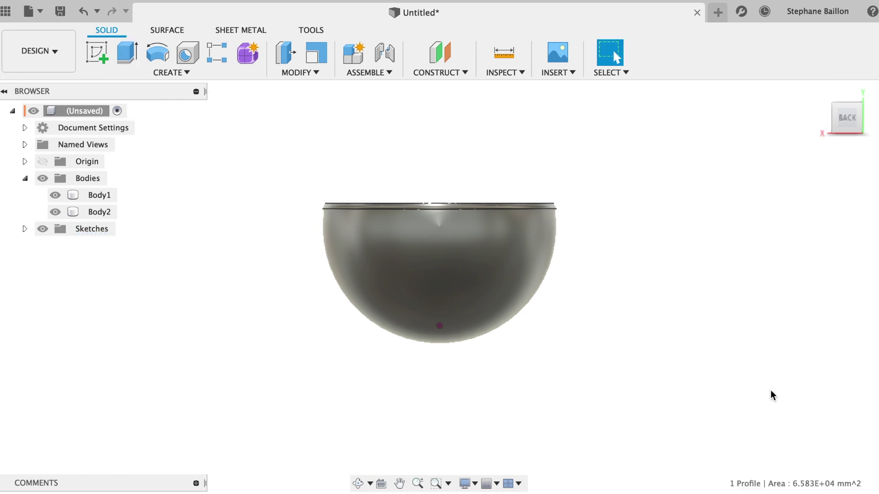
From the home view, toggle the lid and funnel bodies to inspect, then select the lid's flat top face
left_click(822, 92)
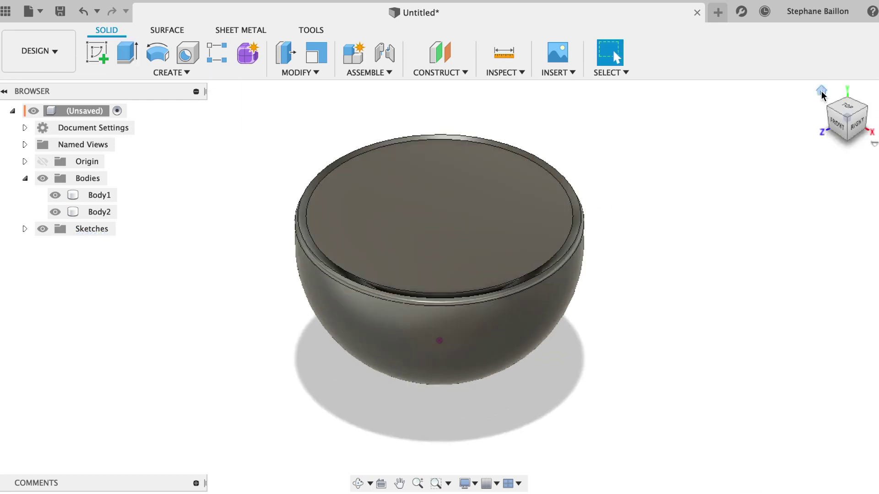
left_click(489, 240)
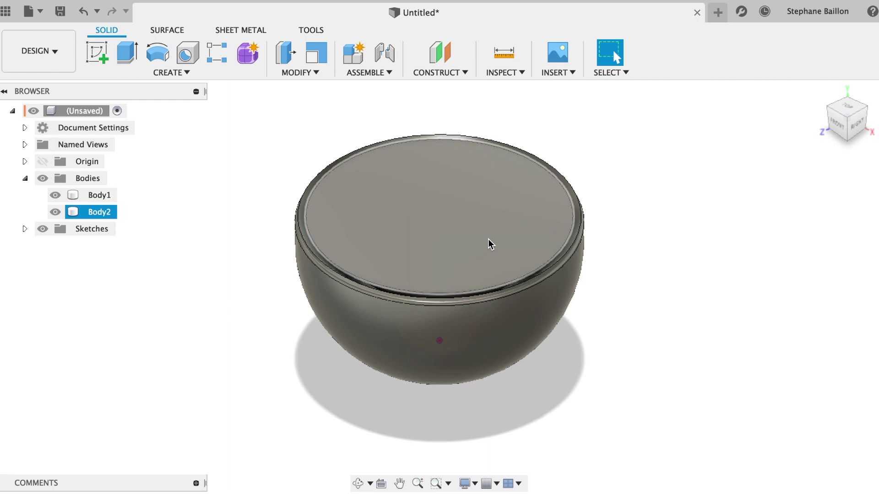
left_click(54, 212)
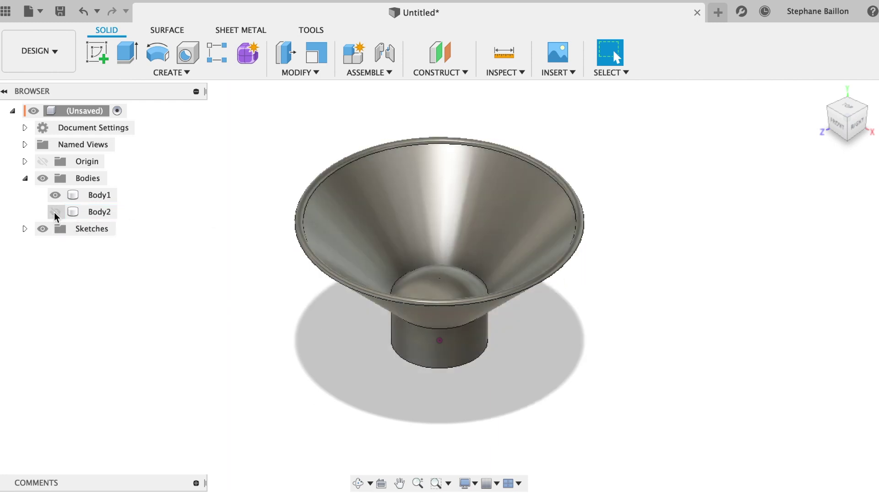
left_click(54, 213)
left_click(59, 197)
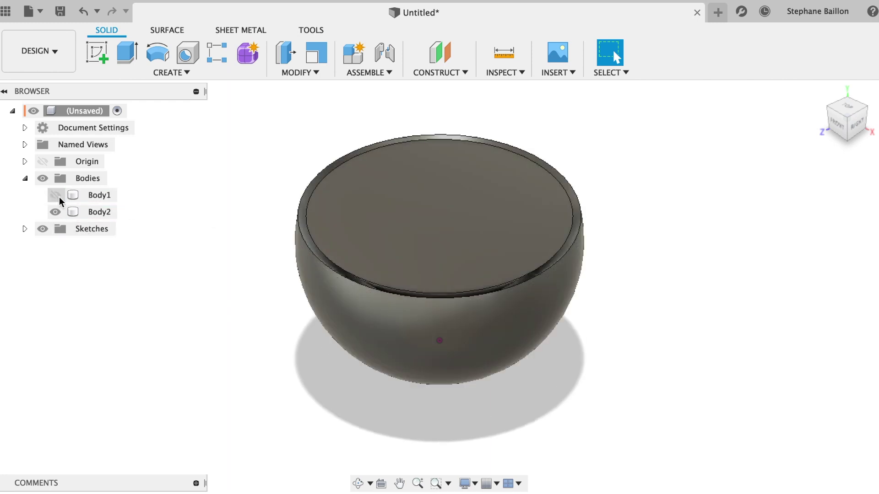
left_click(60, 197)
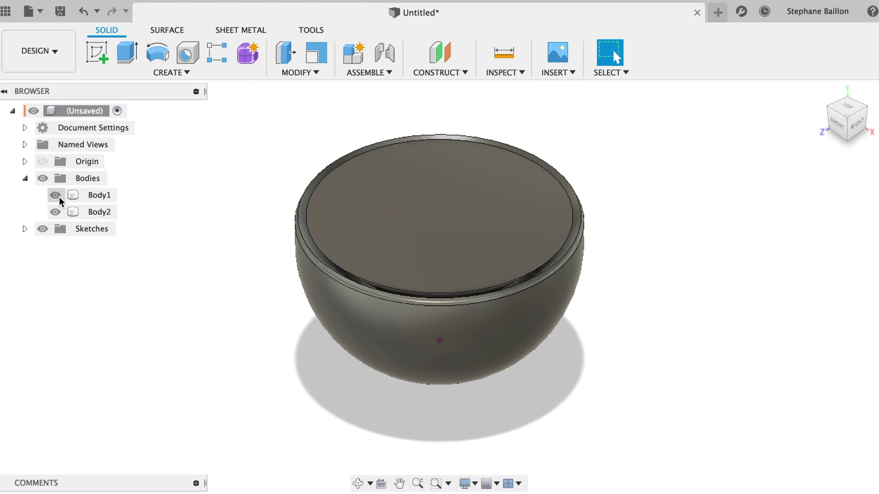
left_click(446, 246)
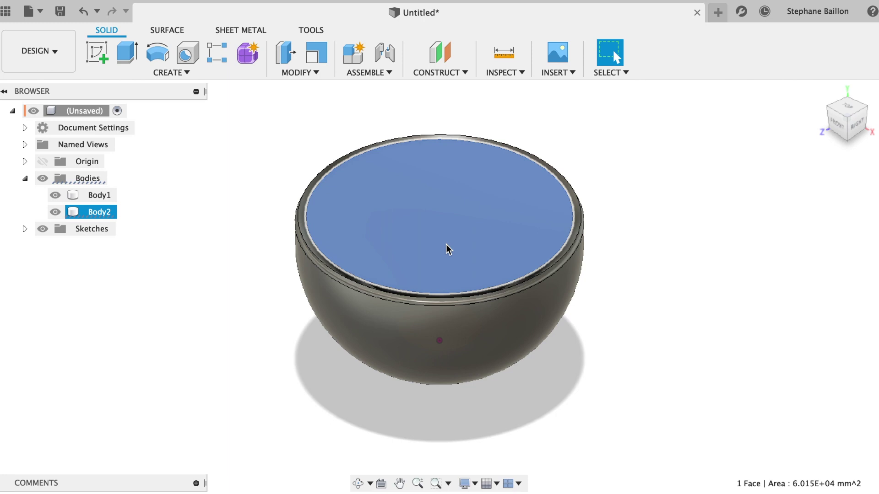
Shell the lid from its top face with a 5 mm inside thickness
left_click(317, 74)
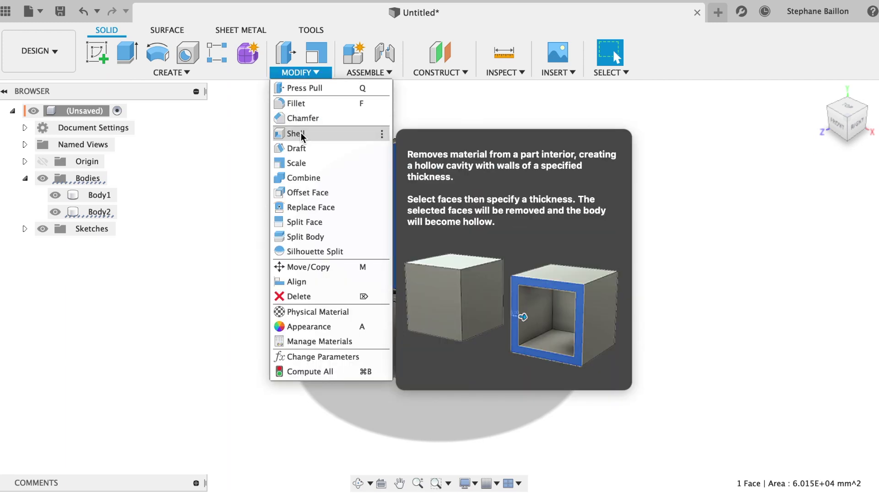
left_click(301, 133)
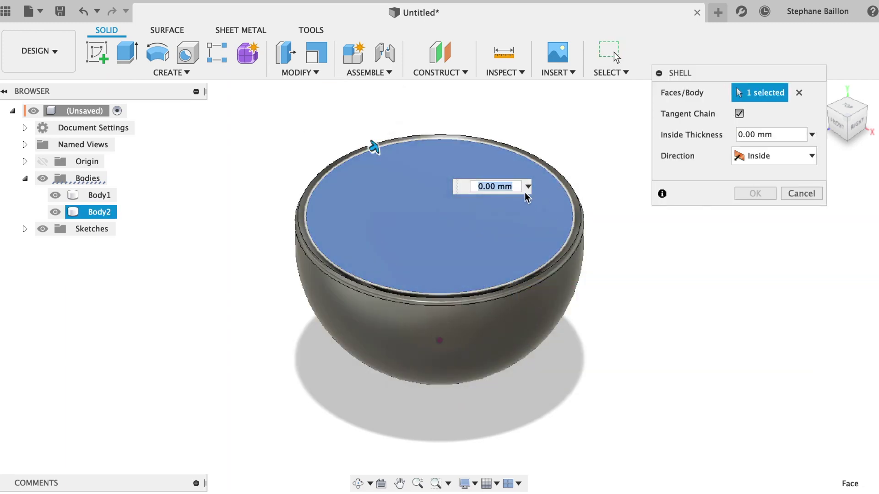
left_click(529, 187)
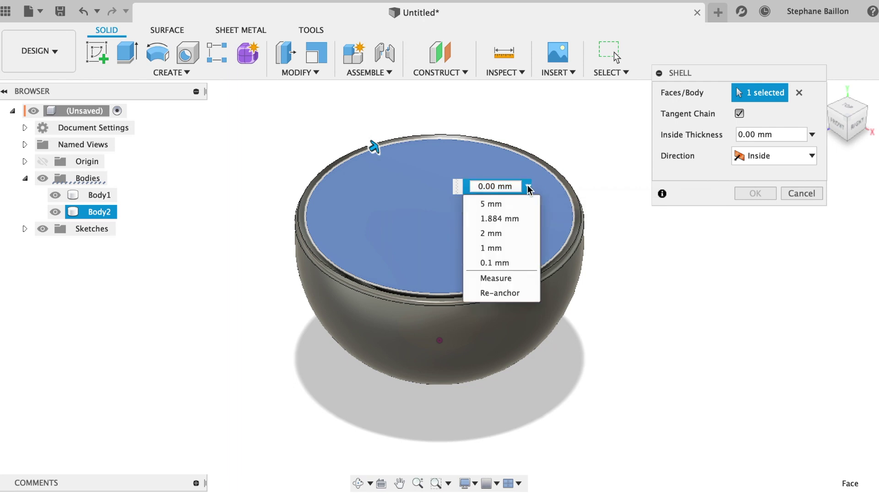
left_click(507, 203)
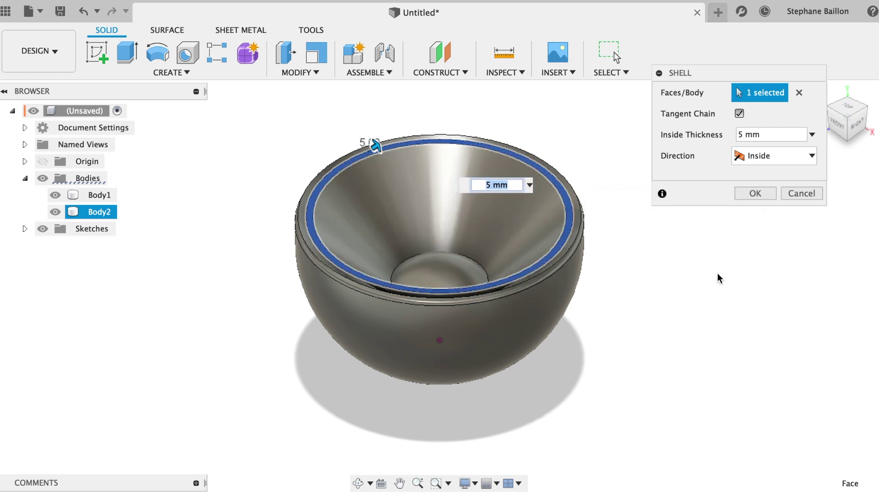
Apply the 5 mm shell, orbit to look into the hollow bowl, and select Body2
left_click(755, 194)
mouse_move(847, 117)
mouse_move(848, 111)
left_mouse_down()
mouse_move(746, 157)
mouse_move(722, 128)
mouse_move(744, 152)
left_mouse_up()
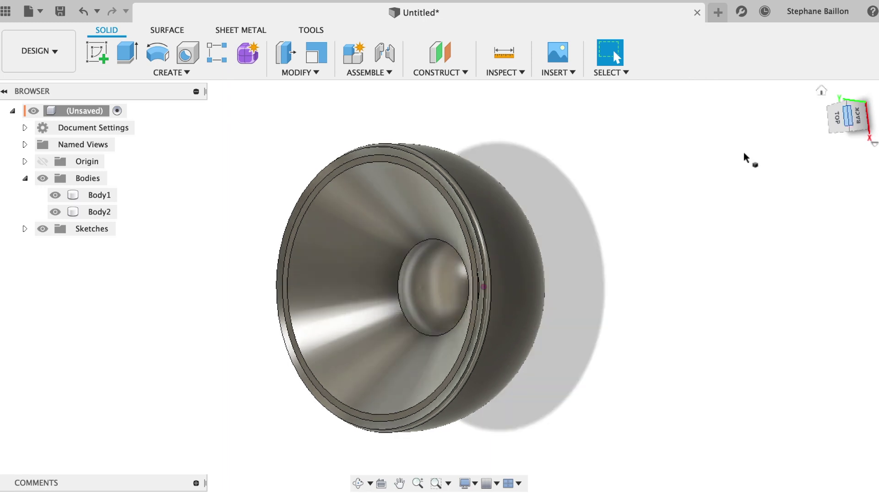
left_click(345, 249)
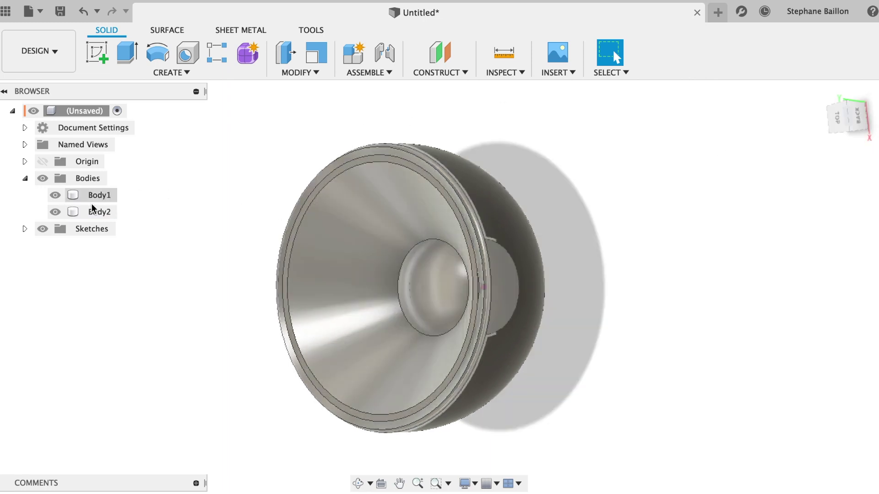
left_click(87, 211)
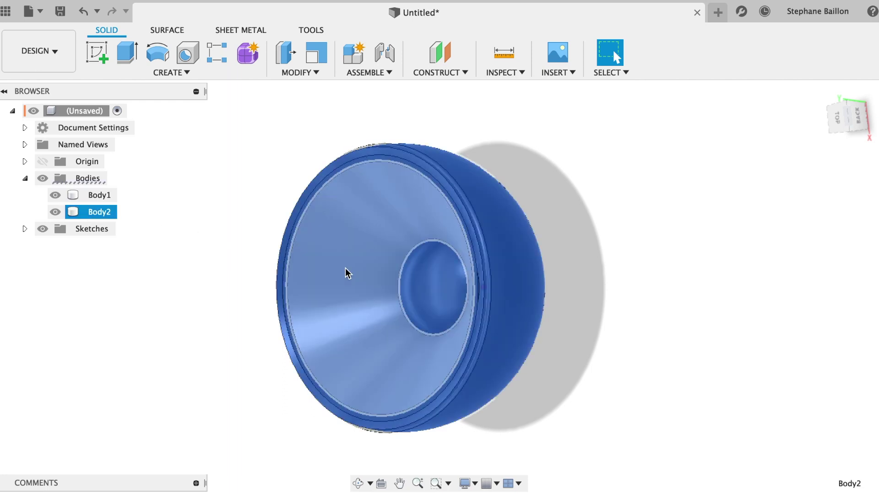
right_click(109, 214)
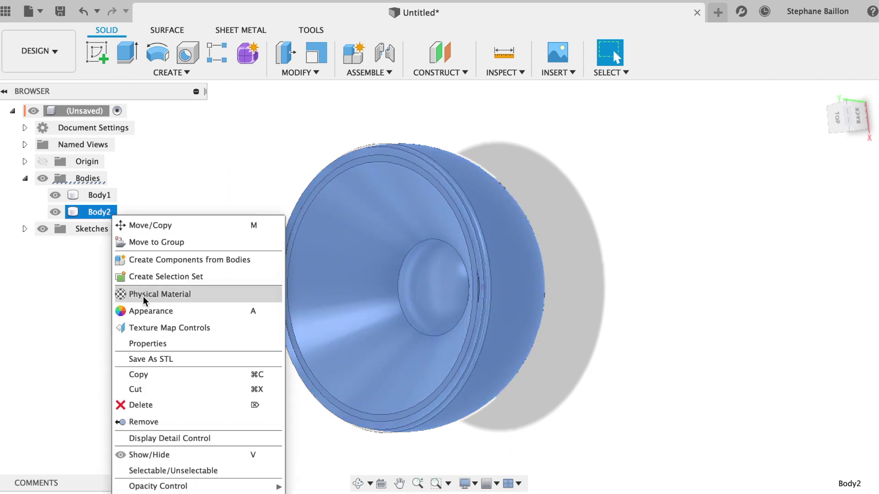
Give the funnel interior faces Anodized Glossy Red and the outer shell Anodized Glossy Grey
left_click(139, 311)
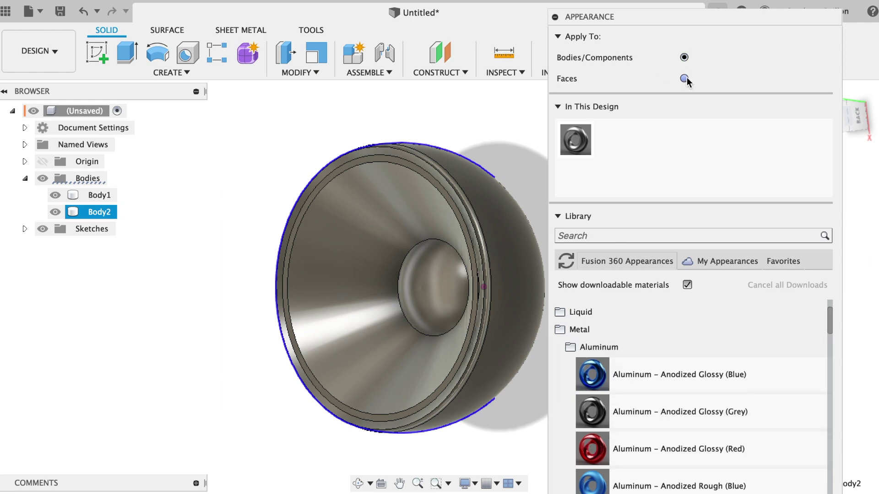
left_click_drag(592, 449, 413, 330)
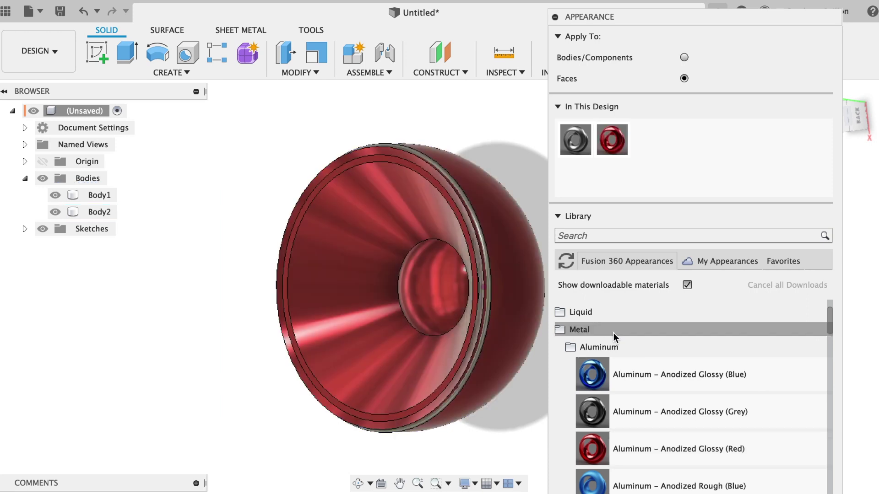
left_click_drag(595, 411, 529, 304)
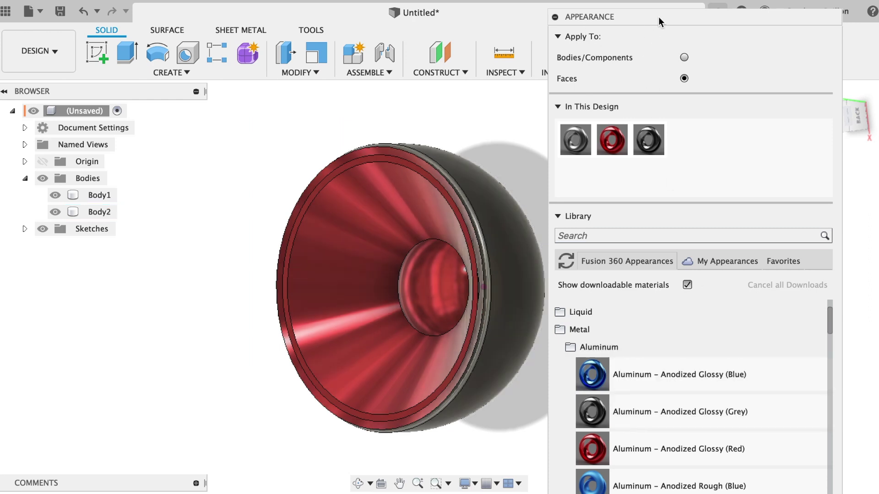
left_click_drag(659, 16, 643, 0)
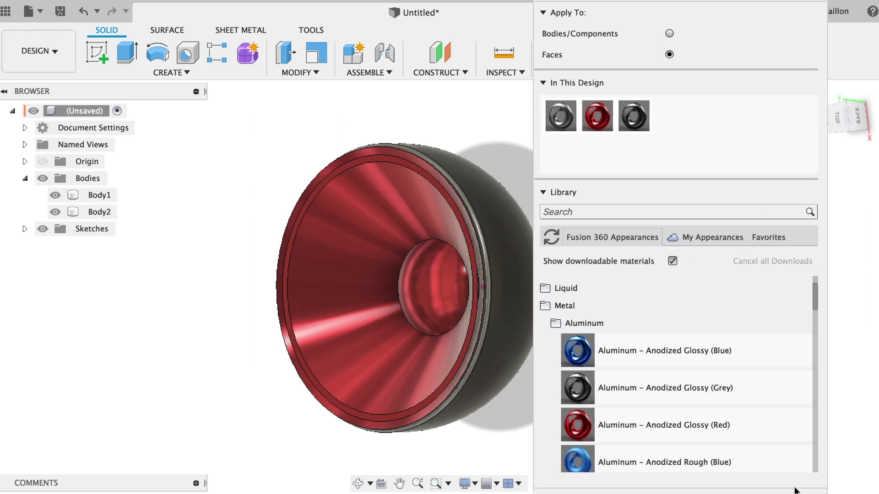
key("Escape")
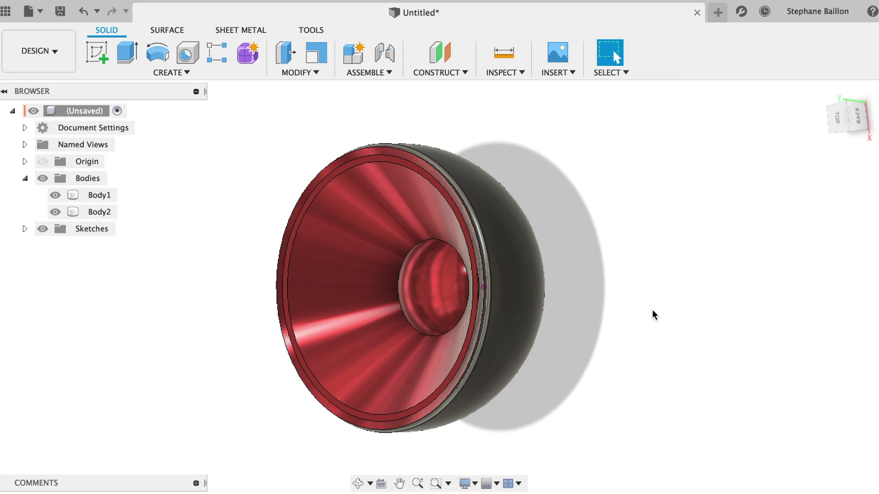
left_click(41, 51)
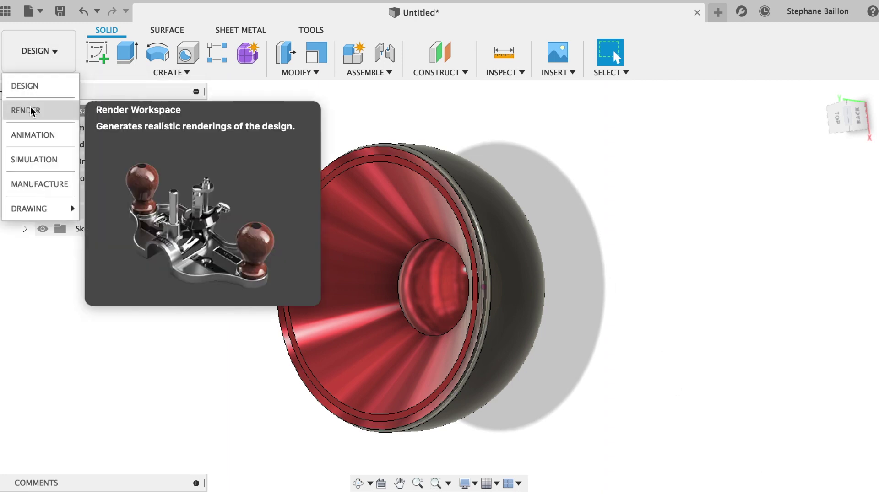
left_click(30, 110)
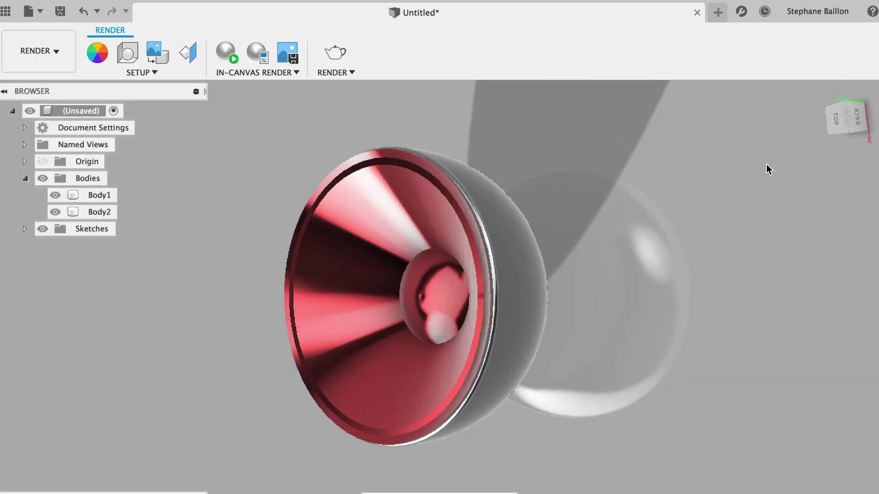
left_click_drag(836, 125, 822, 117)
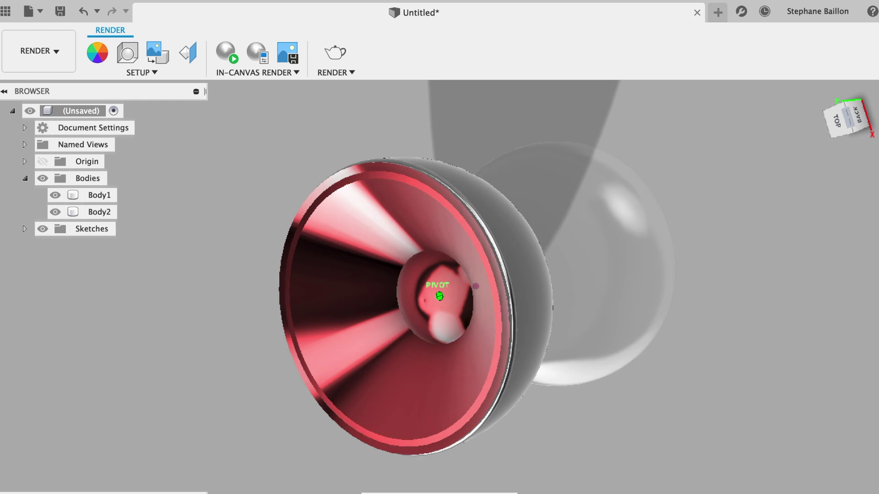
left_click(55, 34)
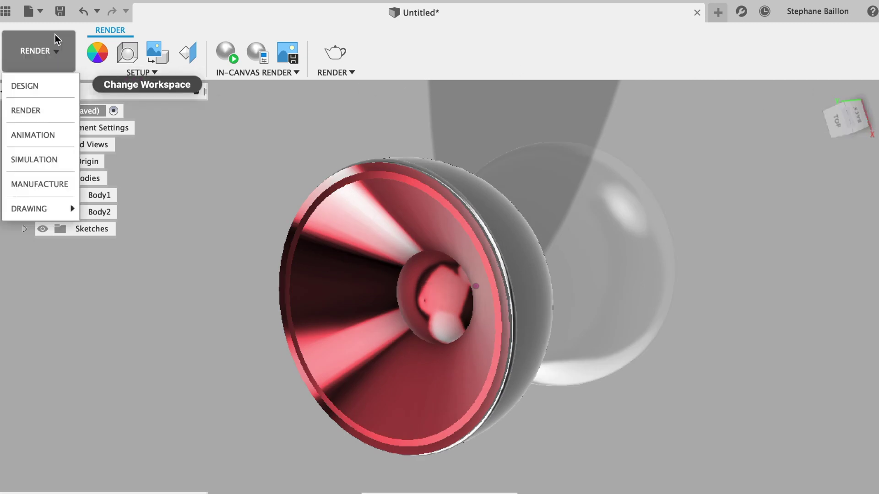
left_click(41, 81)
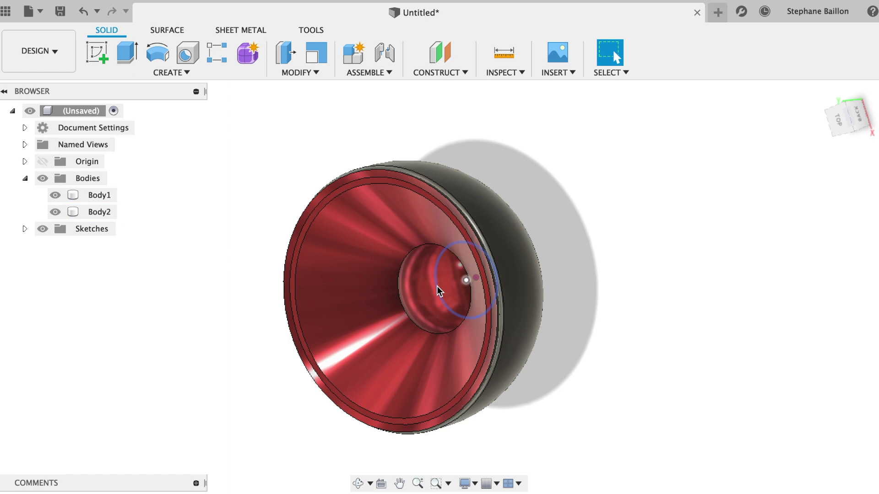
left_click(449, 290)
Apply Aluminum - Anodized Glossy (Grey) to Body2, then to the inner centre dome face
key("Escape")
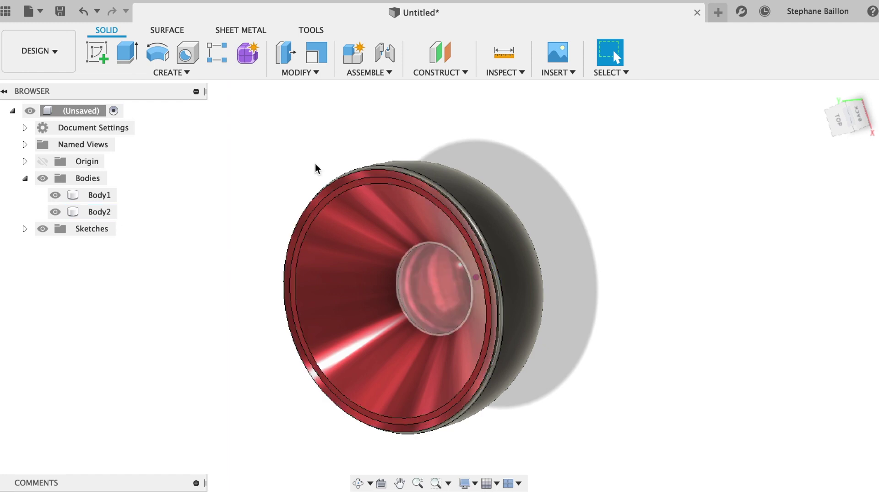
left_click(94, 211)
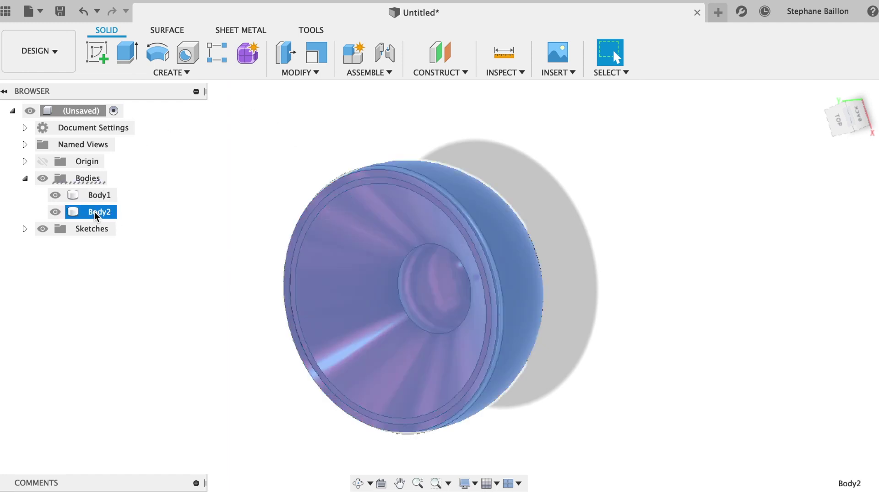
right_click(95, 211)
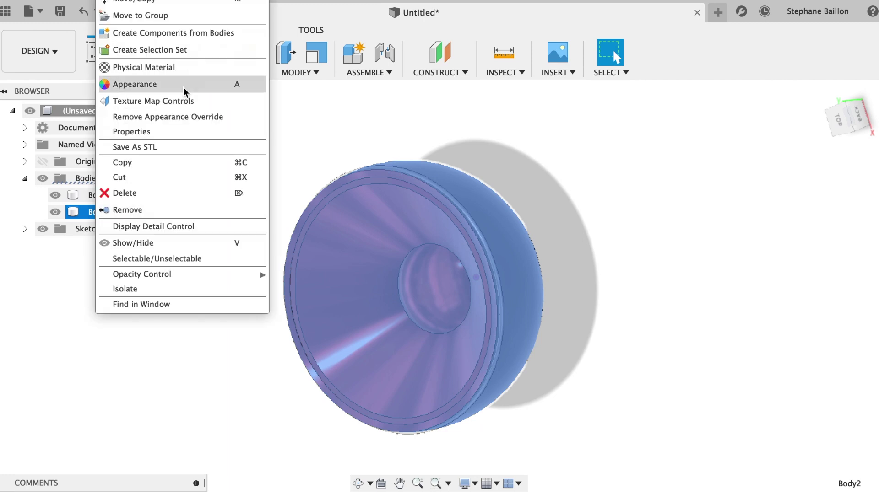
left_click(183, 85)
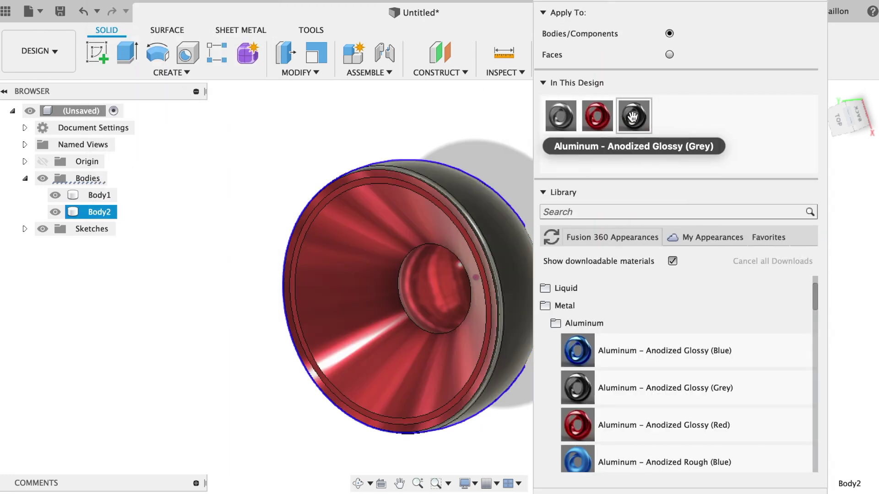
left_click_drag(632, 117, 494, 227)
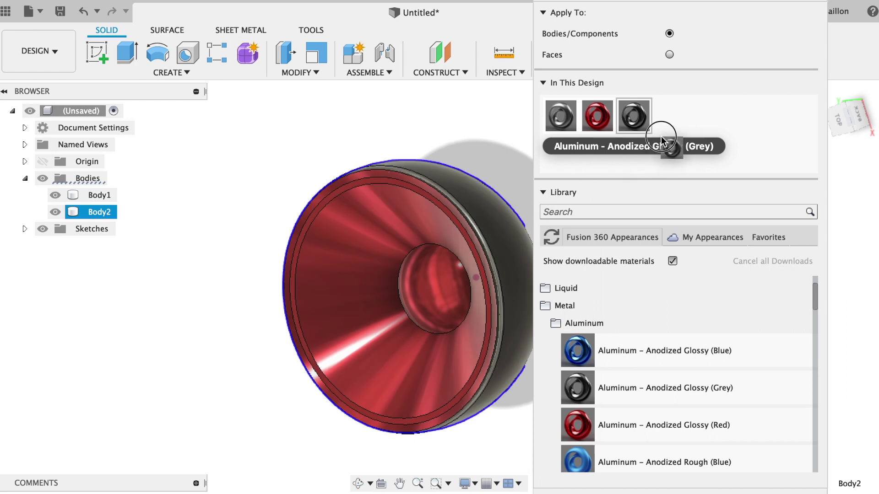
left_click(670, 54)
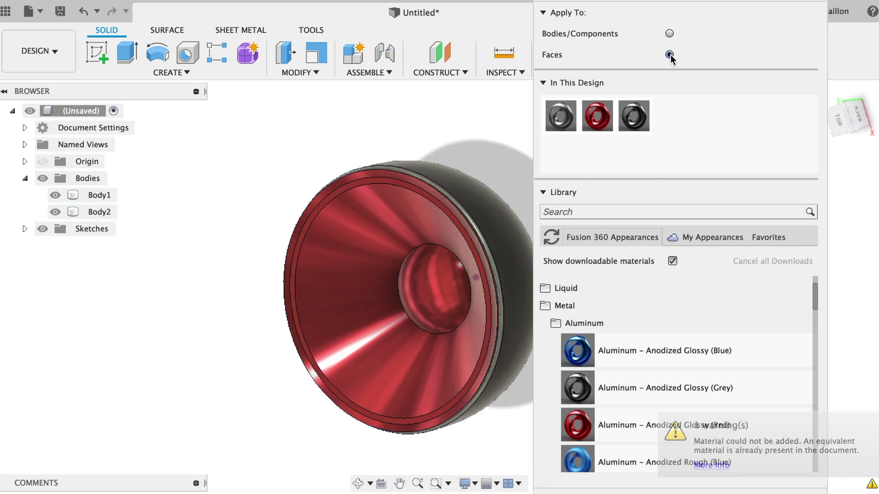
left_click_drag(633, 118, 427, 291)
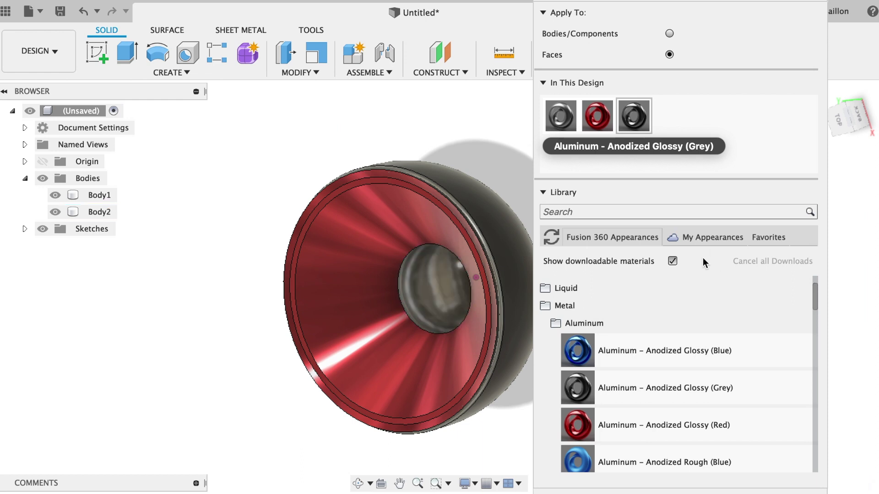
scroll(632, 385, "down", 2)
Try an Iron - Polished finish on the centre dome face
scroll(633, 386, "down", 2)
scroll(633, 385, "down", 3)
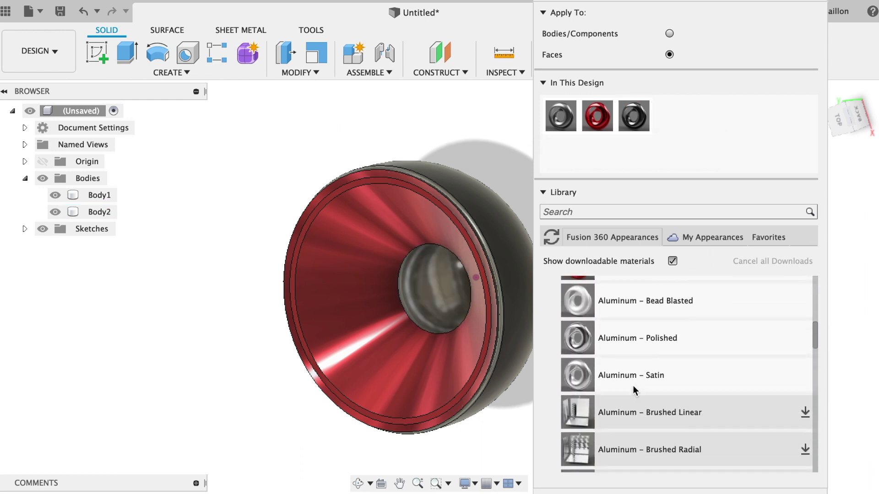
scroll(633, 388, "down", 5)
scroll(633, 388, "down", 1)
scroll(633, 388, "down", 3)
scroll(634, 389, "down", 2)
scroll(633, 389, "down", 5)
scroll(633, 389, "down", 1)
scroll(633, 389, "down", 1)
scroll(633, 389, "down", 2)
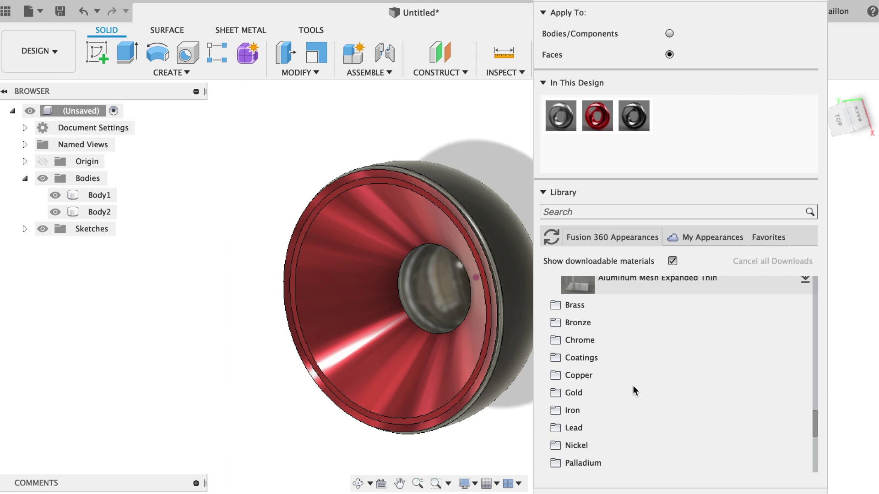
left_click(555, 410)
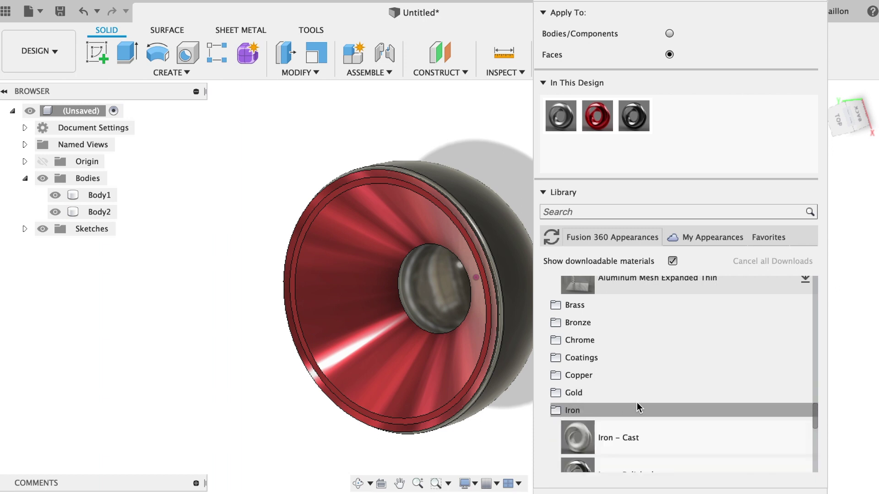
scroll(638, 404, "down", 6)
scroll(638, 404, "down", 3)
scroll(637, 404, "up", 1)
scroll(637, 403, "up", 1)
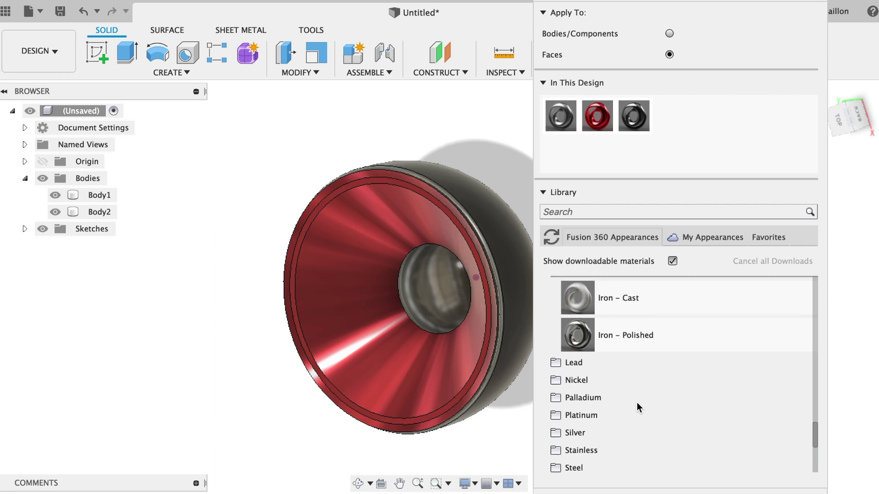
left_click_drag(578, 335, 470, 301)
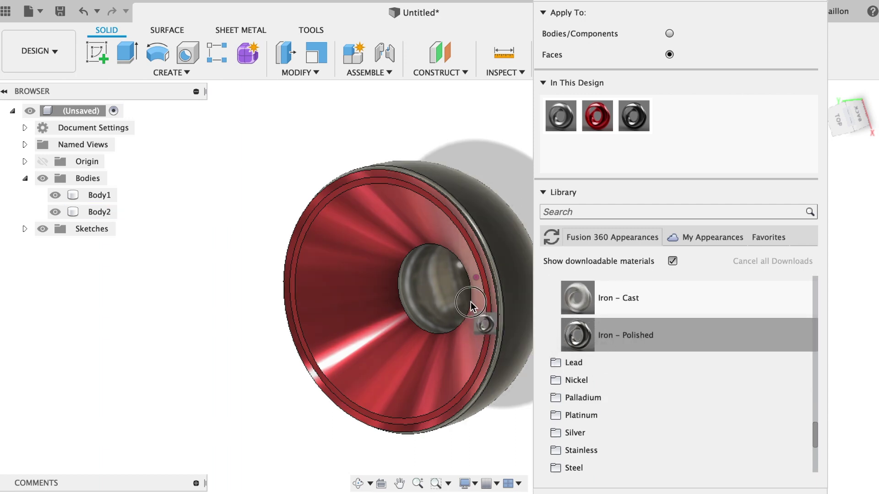
left_click_drag(471, 301, 452, 293)
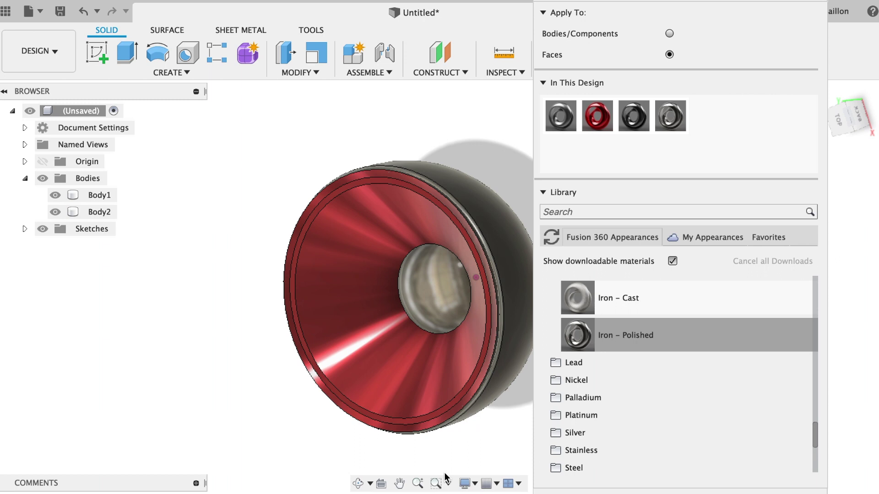
Swap the centre dome face to Nickel - Polished
left_click(581, 381)
scroll(582, 380, "down", 3)
scroll(582, 387, "down", 2)
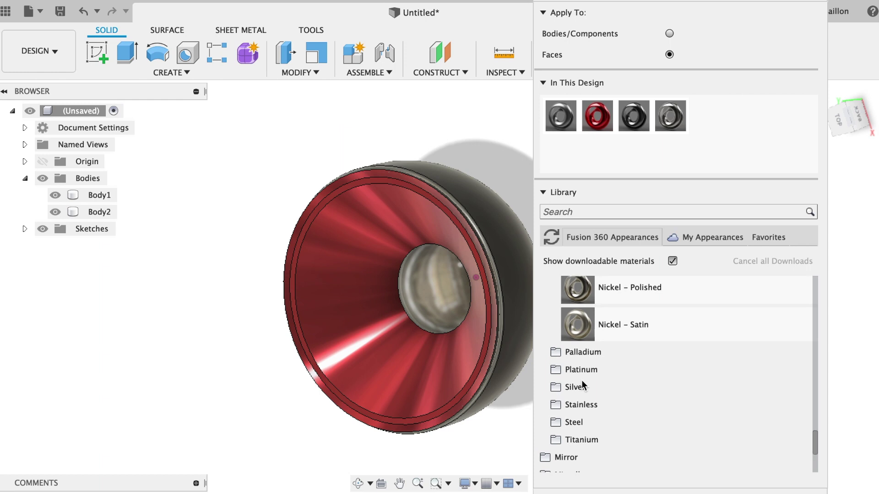
left_click_drag(590, 296, 436, 300)
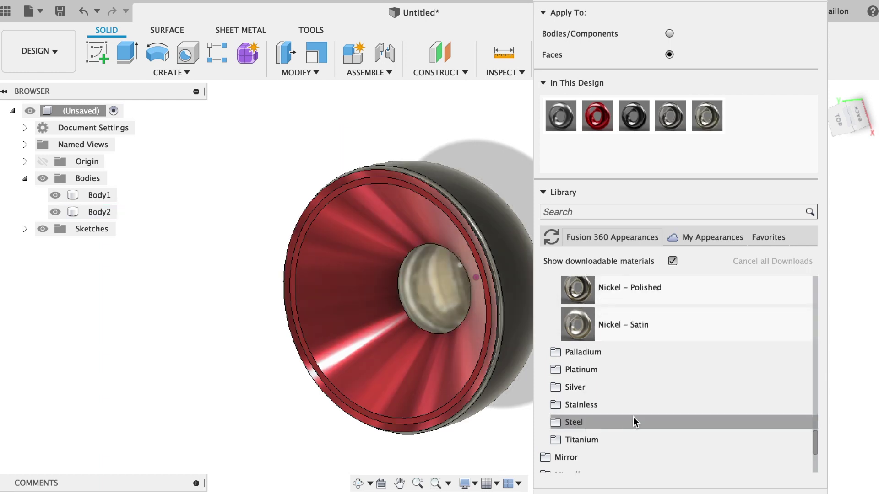
Texture the centre face with Stone > Granite - Blue Pearl and close the appearance panel
left_click(556, 385)
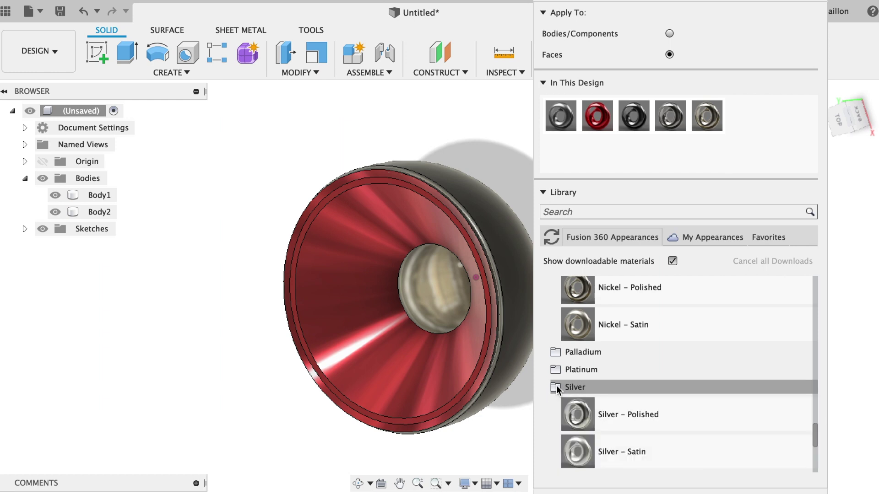
scroll(556, 385, "down", 5)
scroll(556, 385, "down", 4)
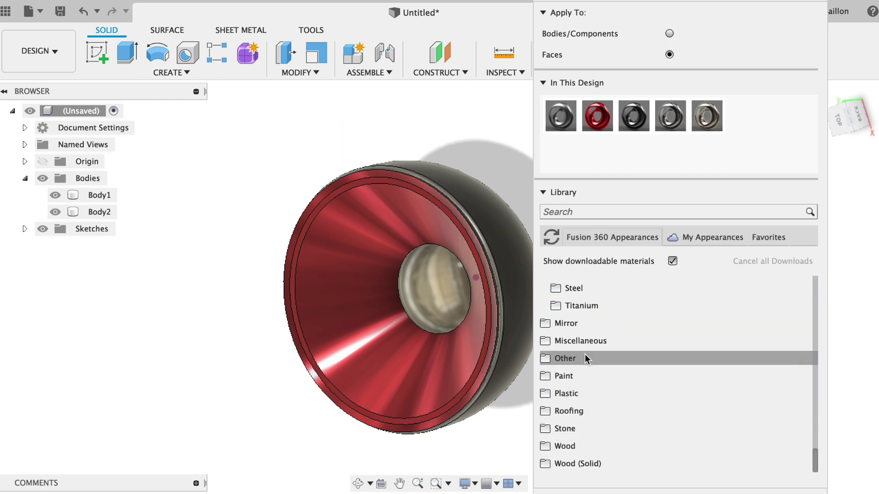
left_click(560, 429)
left_click(575, 445)
scroll(575, 445, "down", 3)
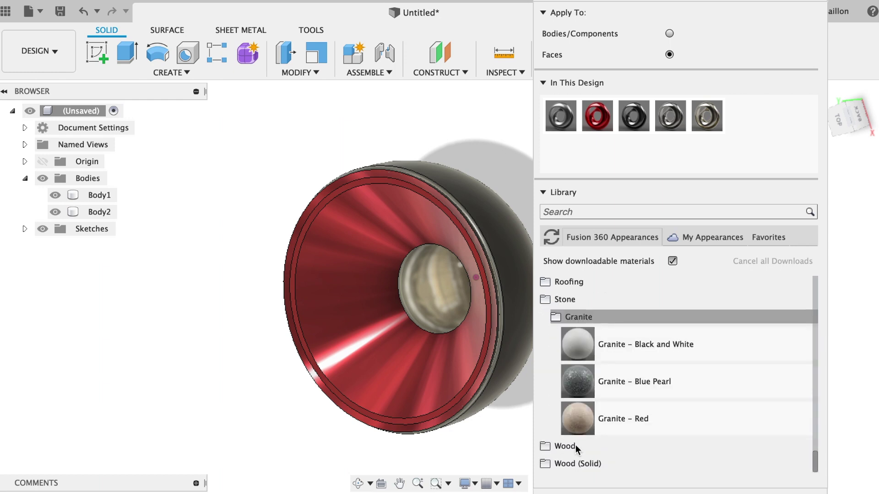
left_click_drag(578, 380, 439, 279)
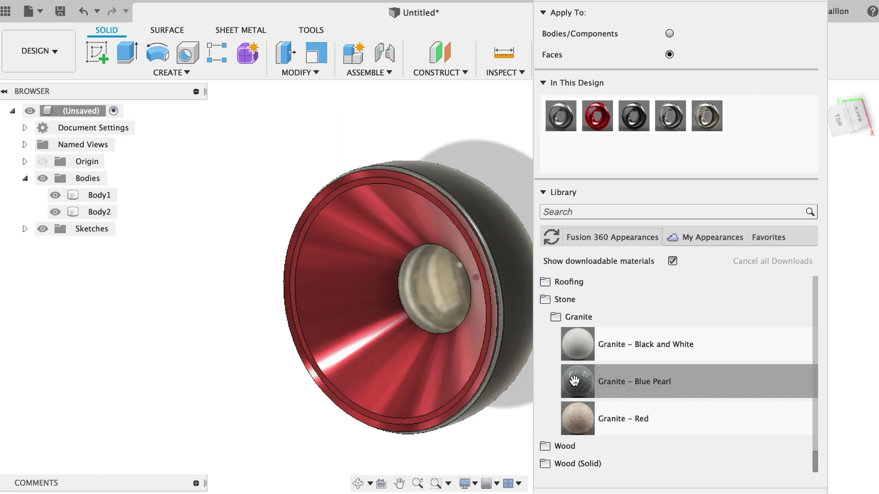
left_click_drag(573, 381, 428, 295)
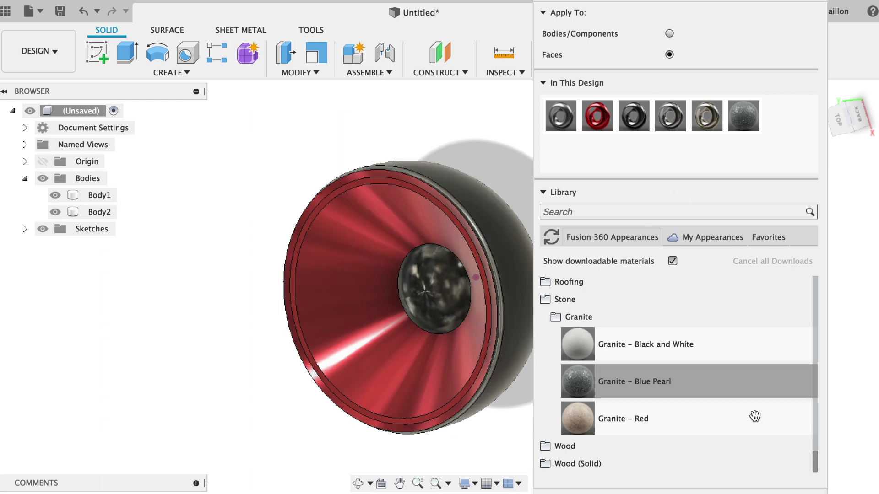
key("Escape")
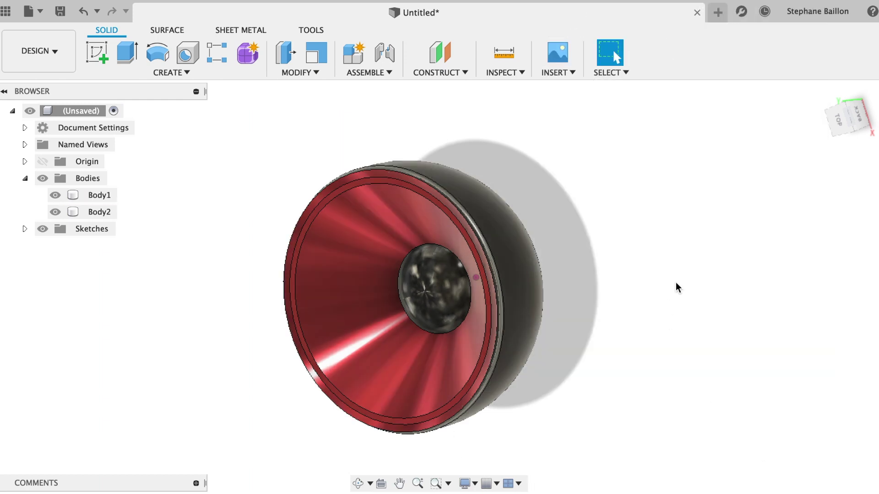
left_click(34, 41)
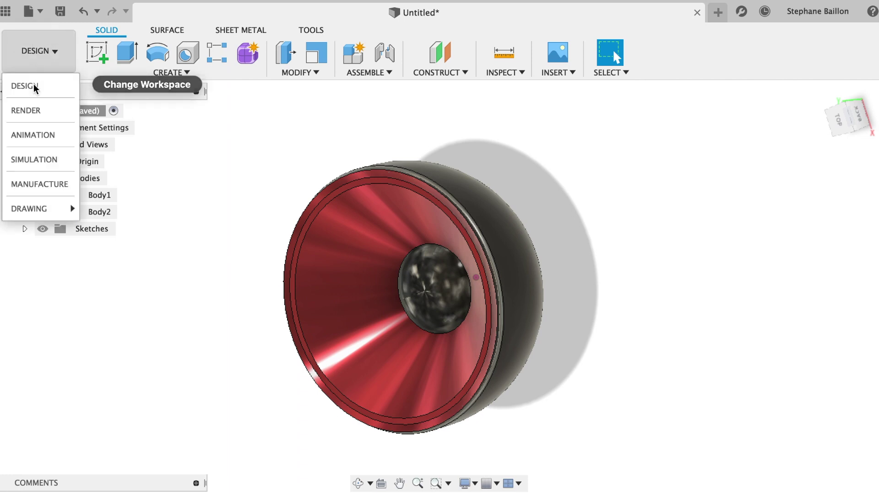
left_click(27, 110)
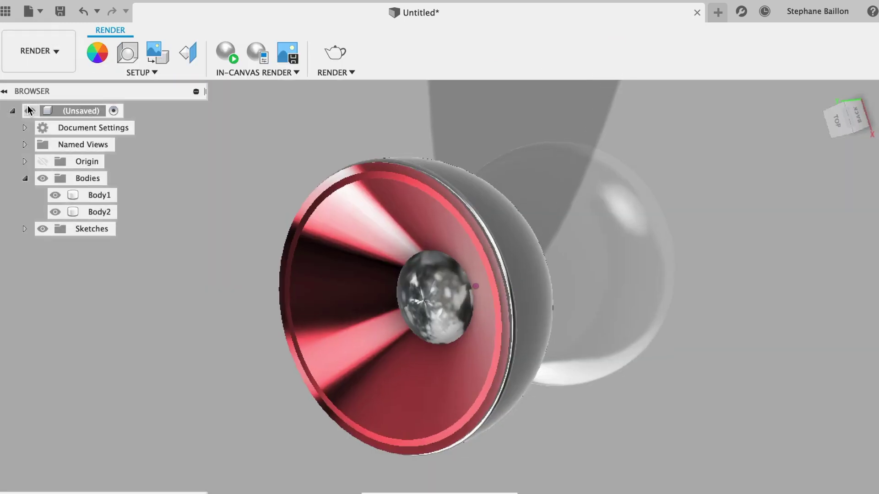
mouse_move(839, 129)
left_mouse_down()
mouse_move(794, 114)
mouse_move(758, 129)
mouse_move(797, 173)
mouse_move(849, 171)
left_mouse_up()
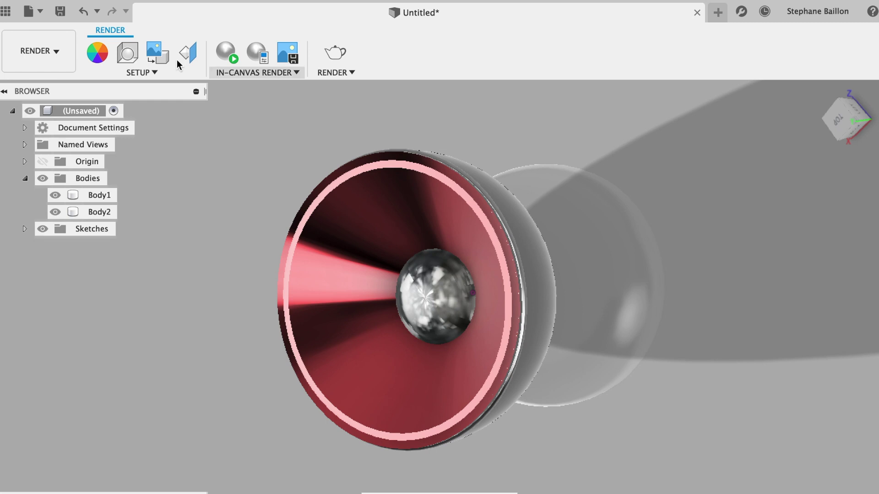
left_click(41, 51)
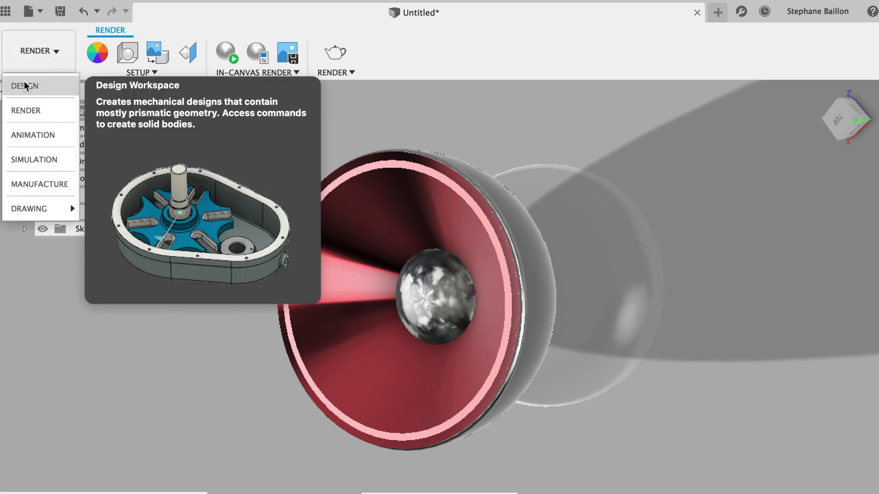
left_click(25, 84)
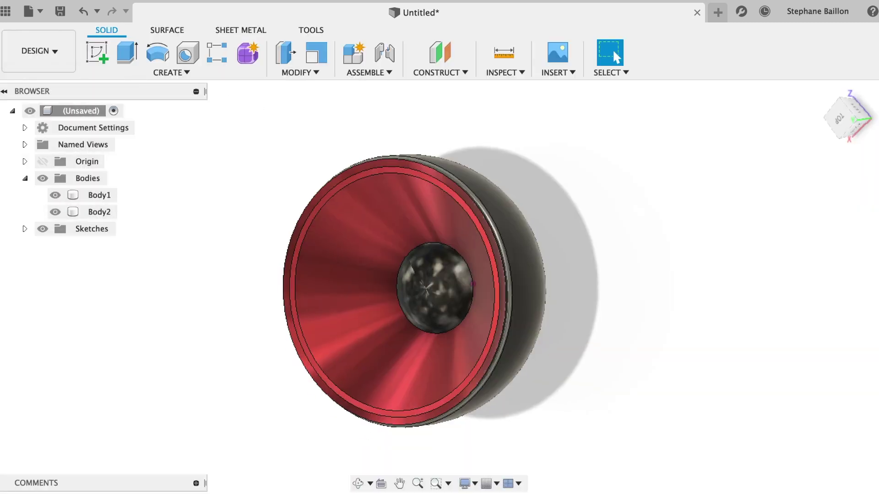